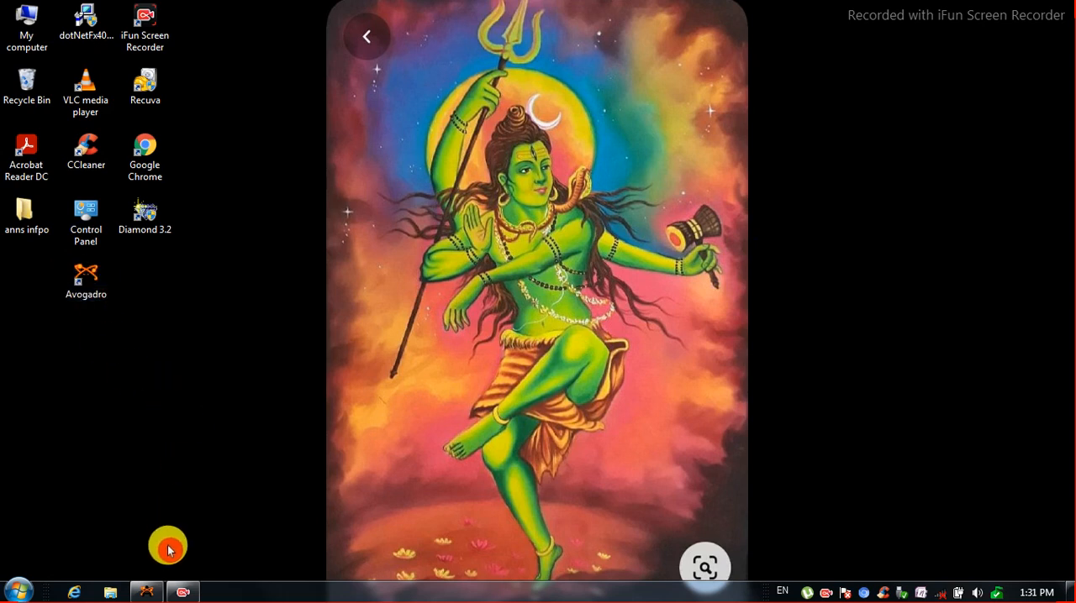
Switch to the open Avogadro window.
click(144, 595)
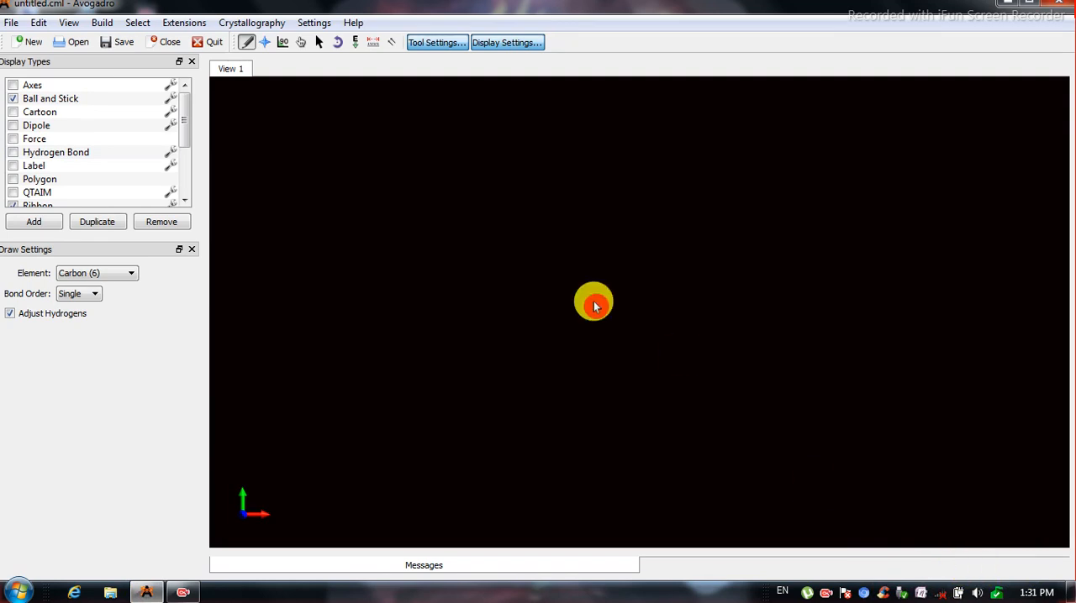
Hide the tool settings and display settings panes and show them again, twice.
click(448, 47)
click(504, 43)
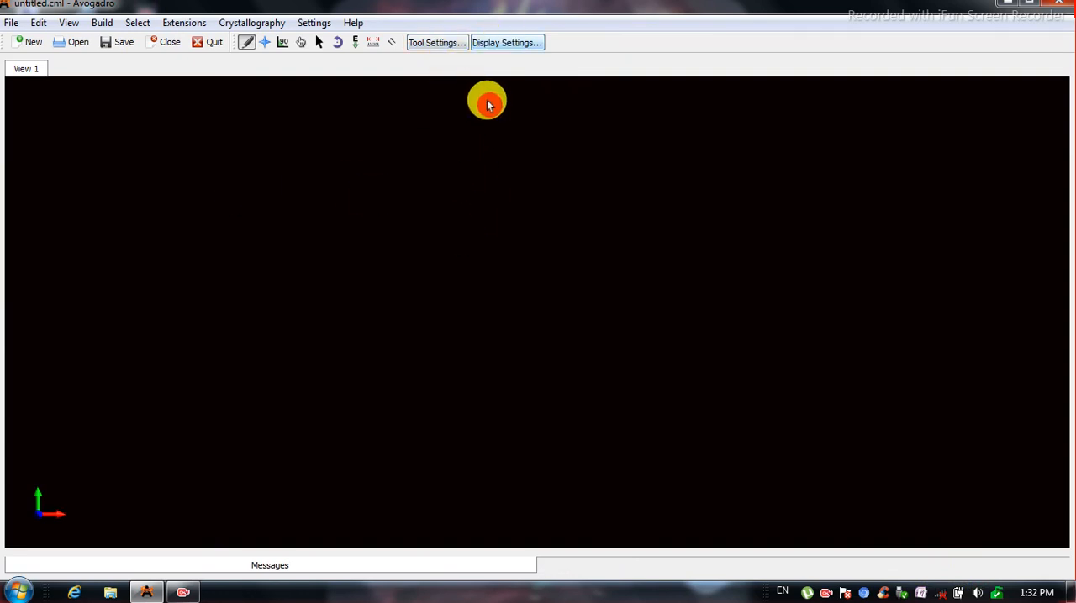
click(454, 44)
click(496, 44)
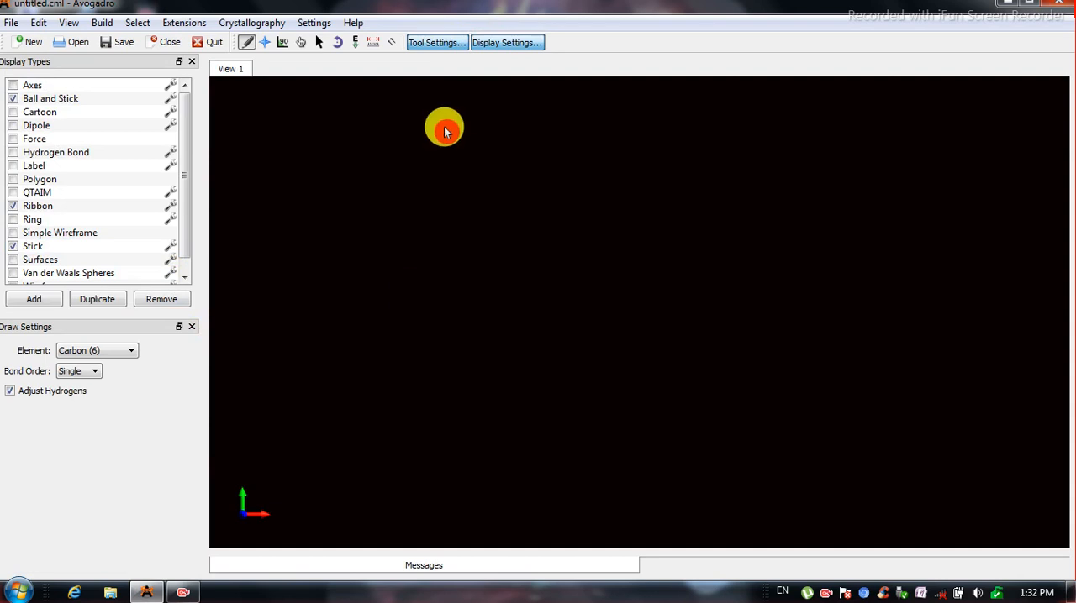
click(456, 42)
click(483, 42)
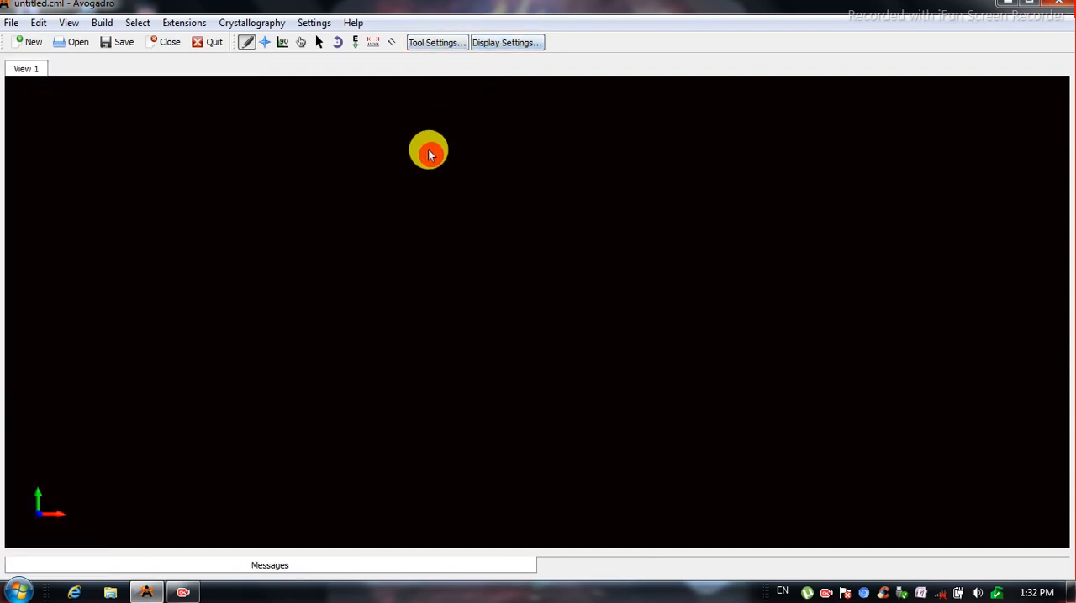
click(458, 42)
click(496, 44)
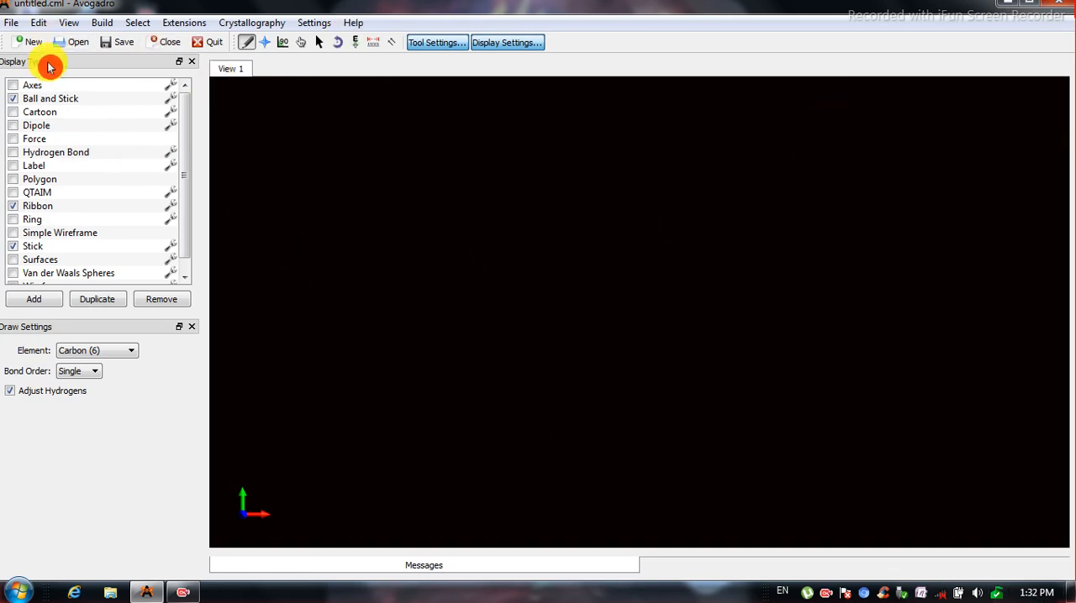
Set the view's background colour to the dark red basic colour (red 85, green 0, blue 0).
click(69, 22)
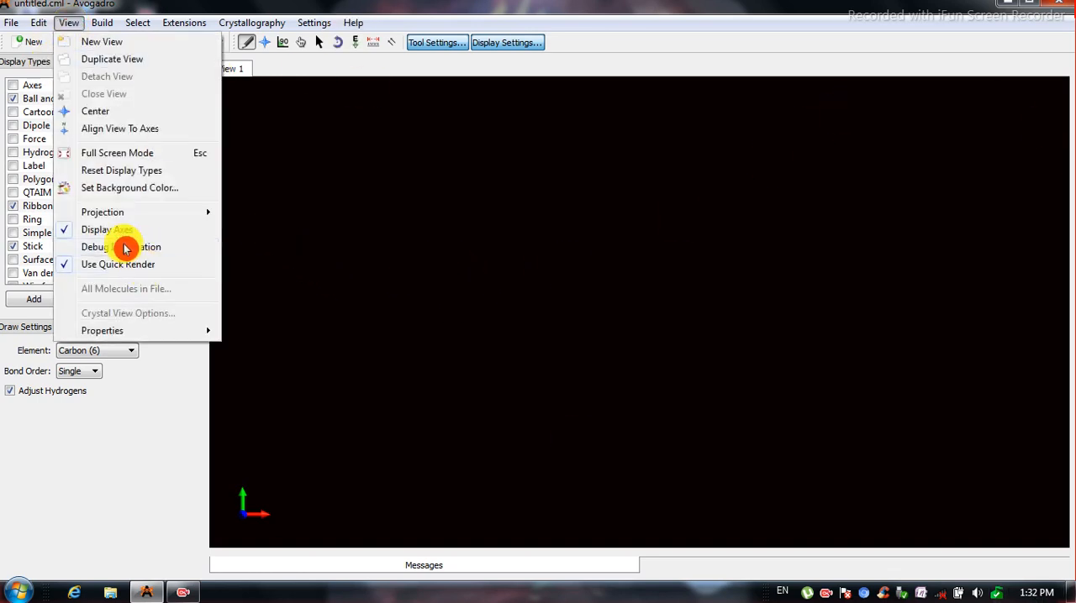
click(166, 193)
click(559, 356)
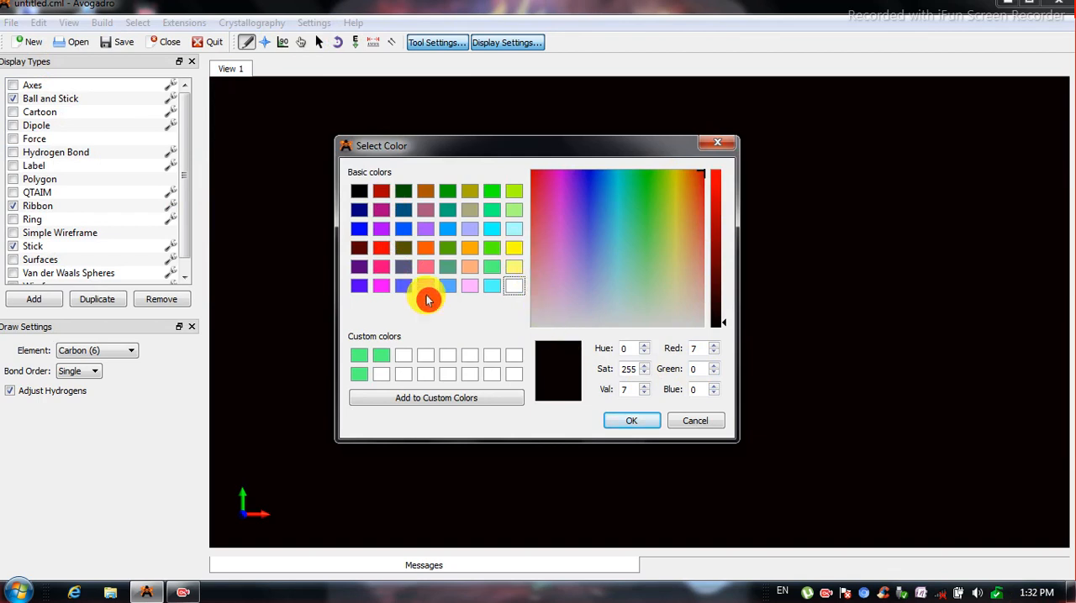
click(360, 247)
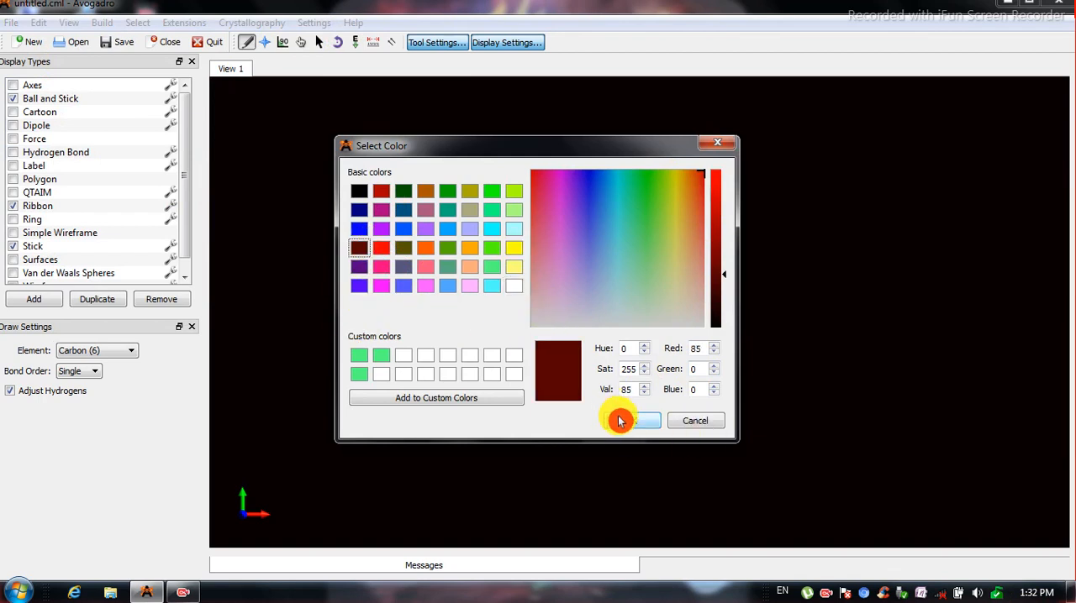
click(619, 417)
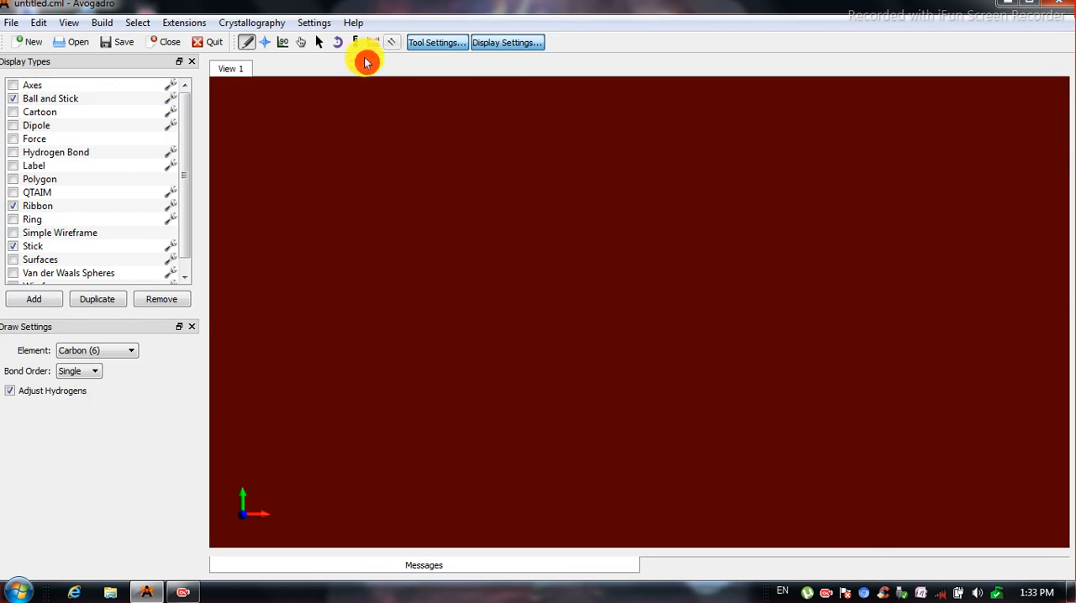
Show the settings of the Navigate tool and of the Manipulate tool in turn.
click(265, 43)
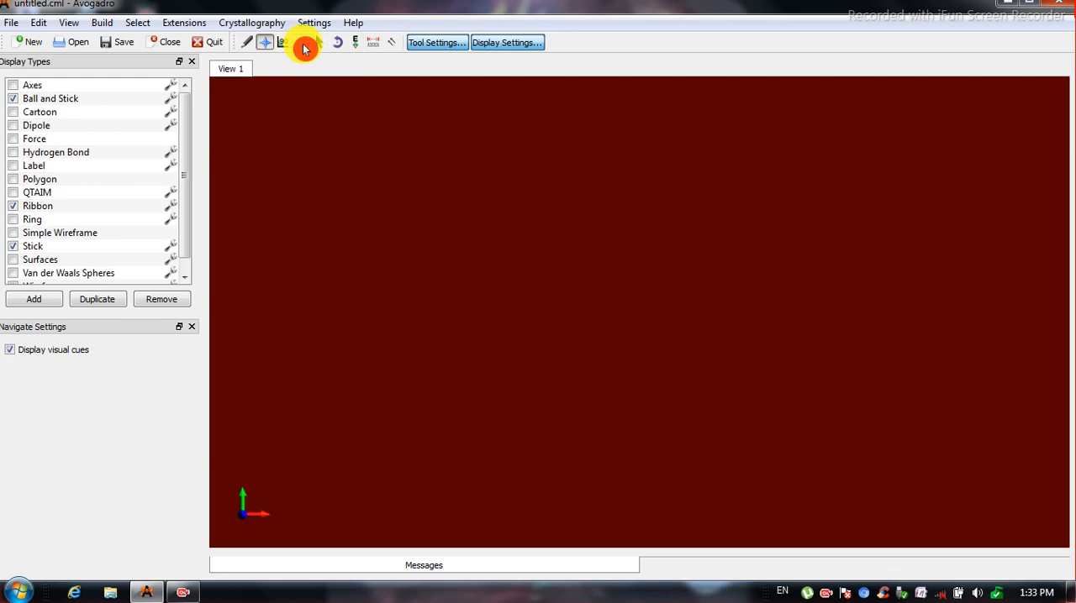
click(302, 43)
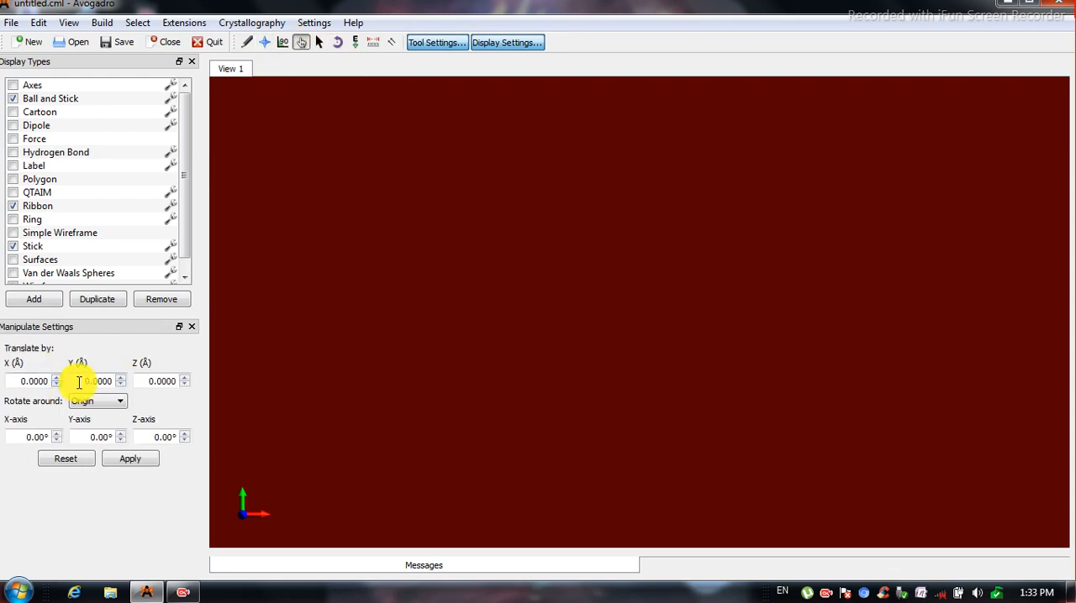
click(324, 230)
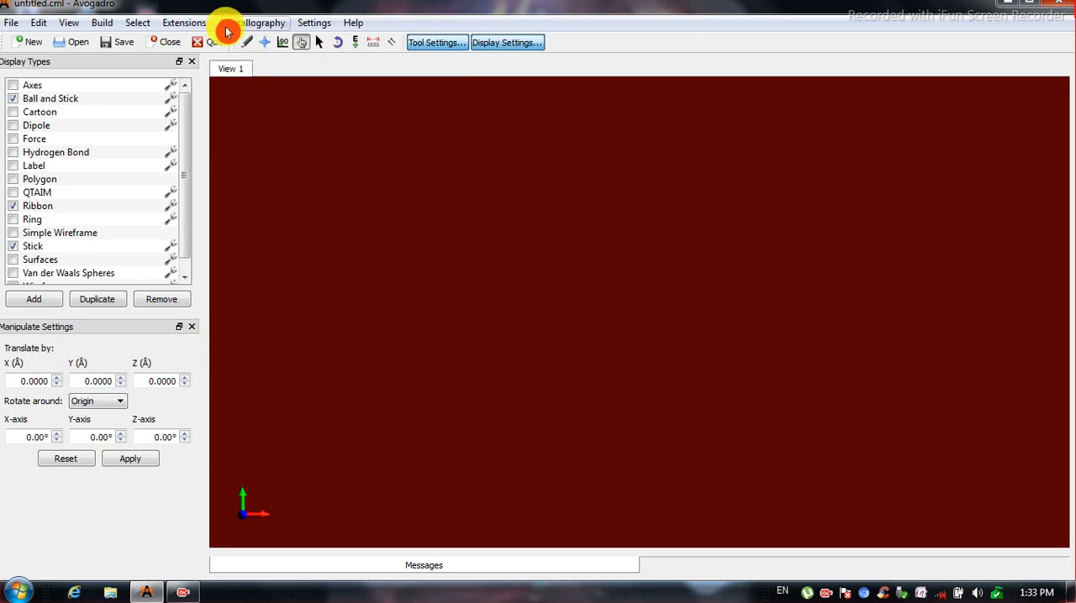
Draw one carbon atom with automatically adjusted hydrogens in the empty view to make methane.
click(246, 42)
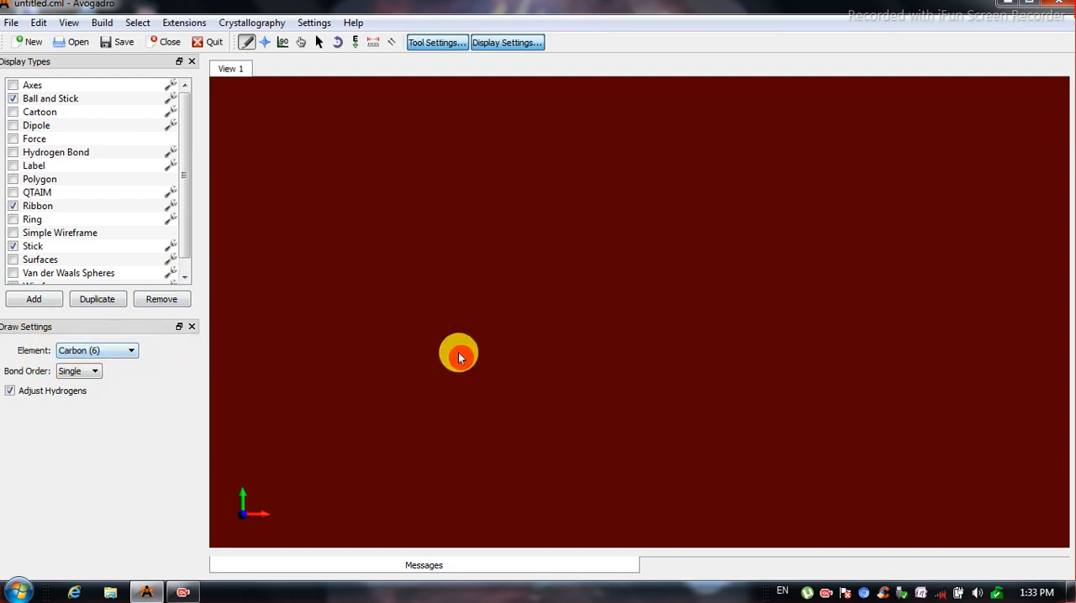
click(391, 290)
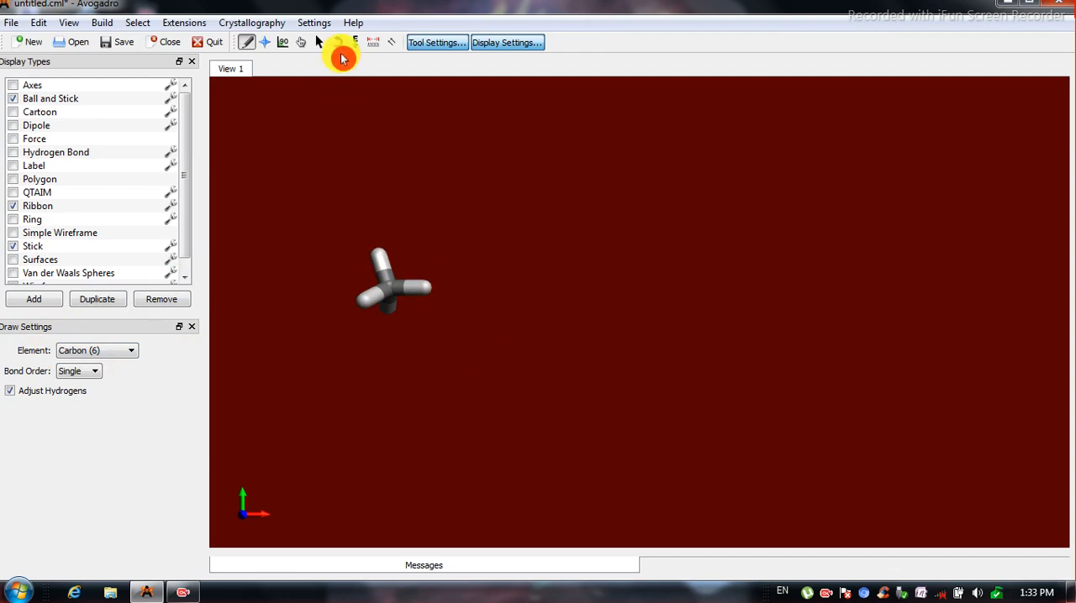
click(264, 43)
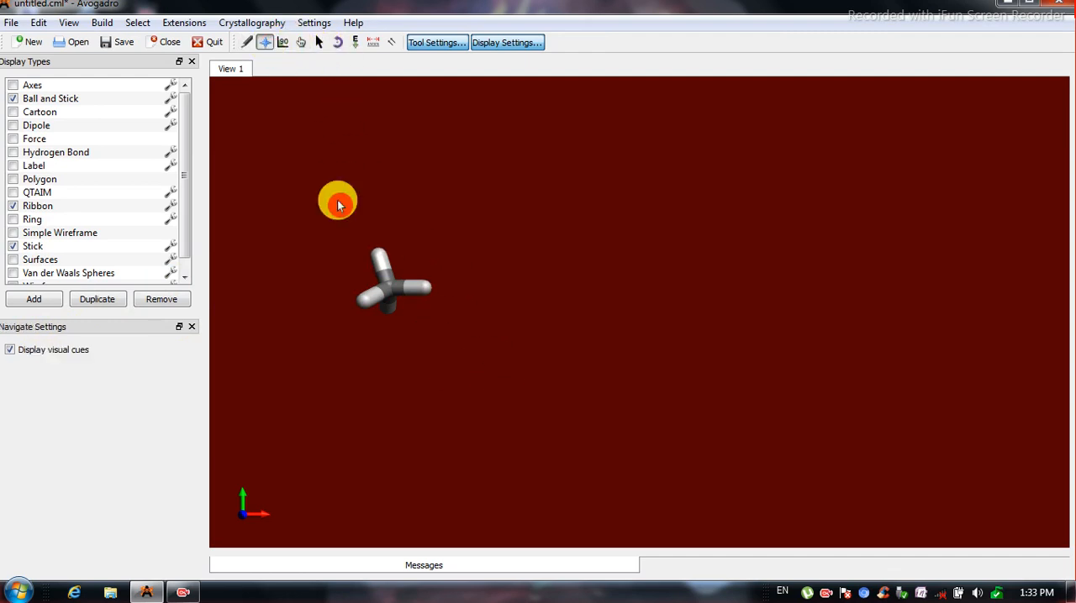
mouse_move(456, 272)
mouse_down()
mouse_move(571, 365)
mouse_move(392, 233)
mouse_move(420, 262)
mouse_up()
drag(402, 323, 23, 263)
Turn off the Stick and Ribbon display types so that only Ball and Stick stays active.
click(13, 248)
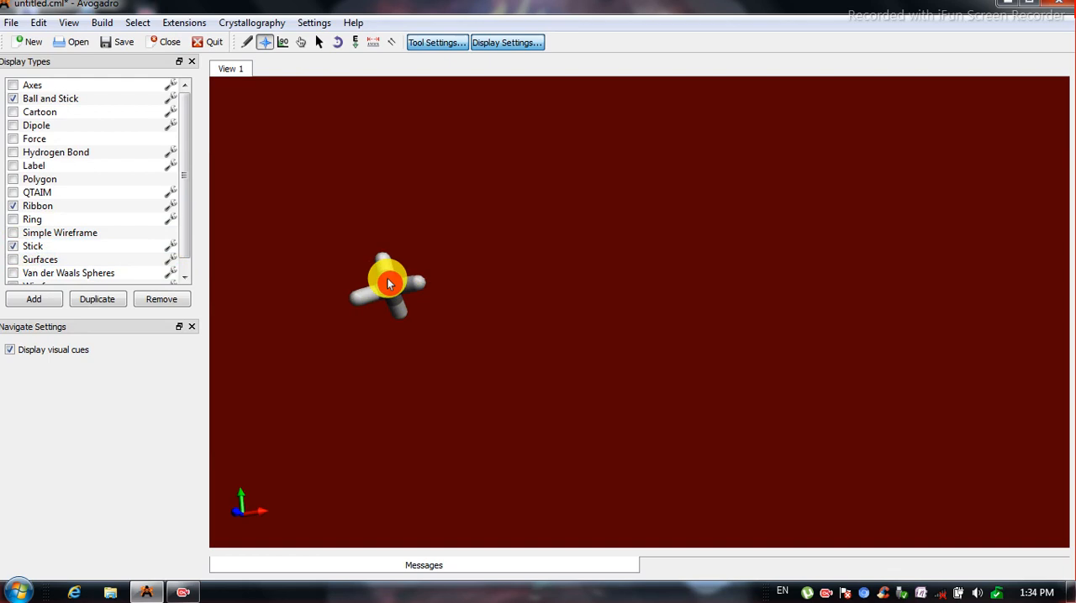
click(13, 248)
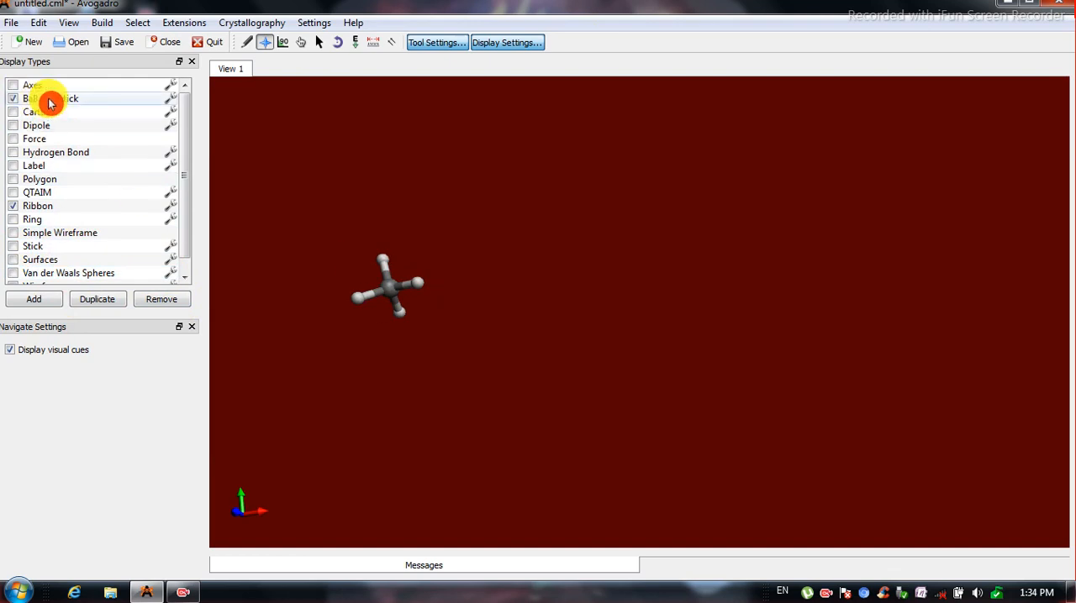
click(12, 206)
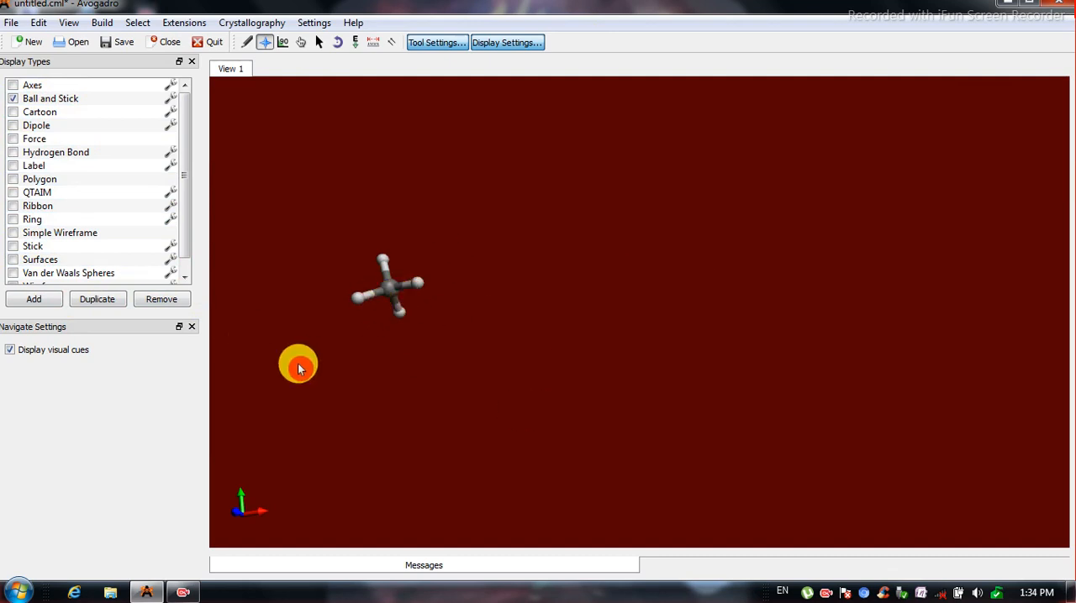
Show the atom labels on the methane molecule and hide them again.
click(13, 168)
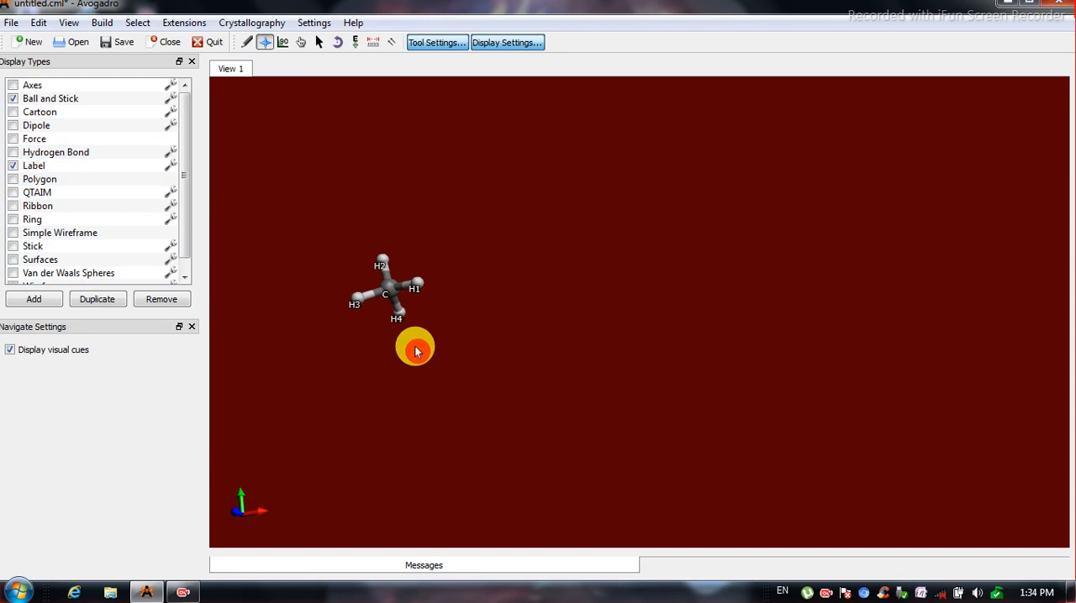
click(14, 168)
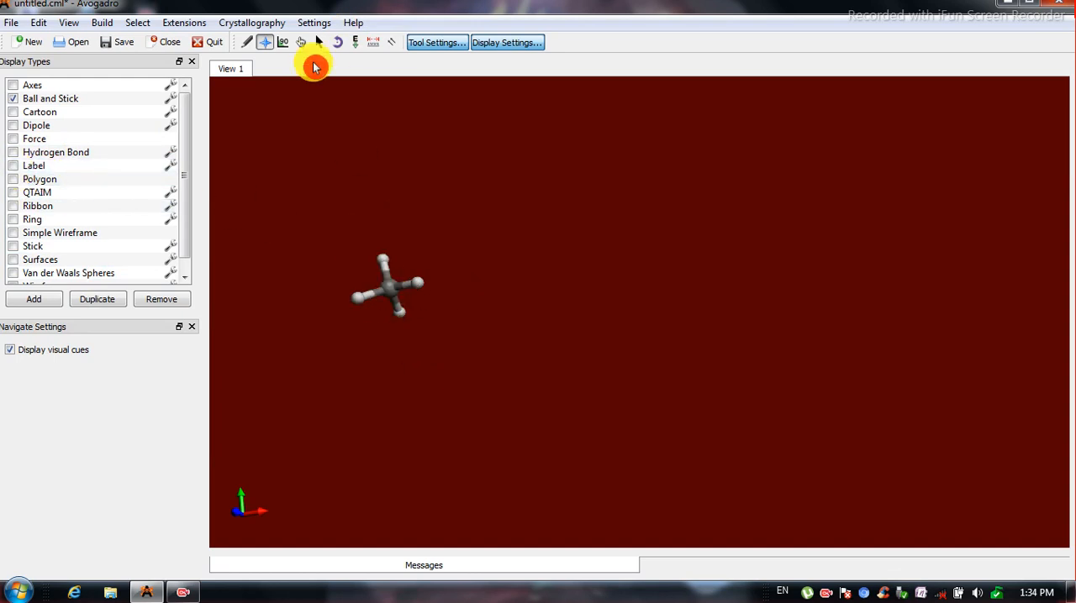
Draw a second carbon atom single-bonded to the methane carbon to make ethane.
click(247, 42)
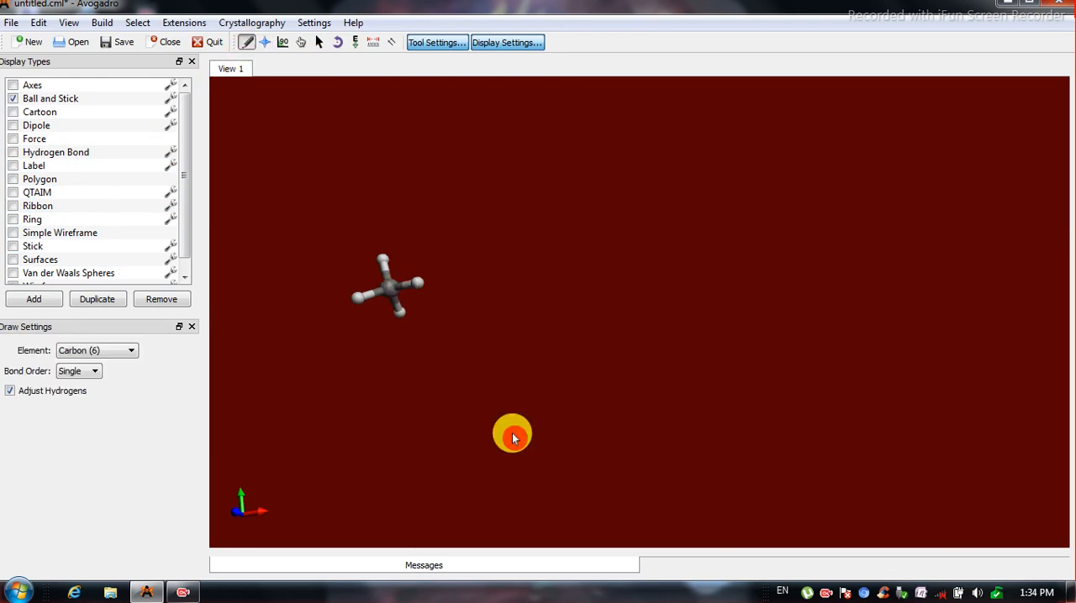
drag(389, 290, 495, 363)
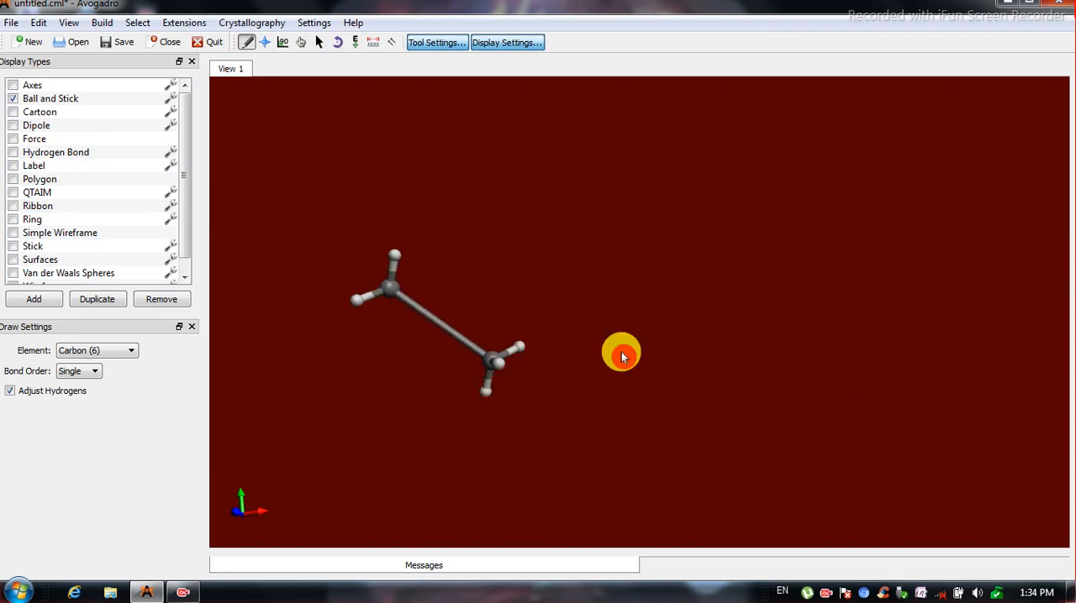
click(264, 43)
drag(438, 272, 720, 411)
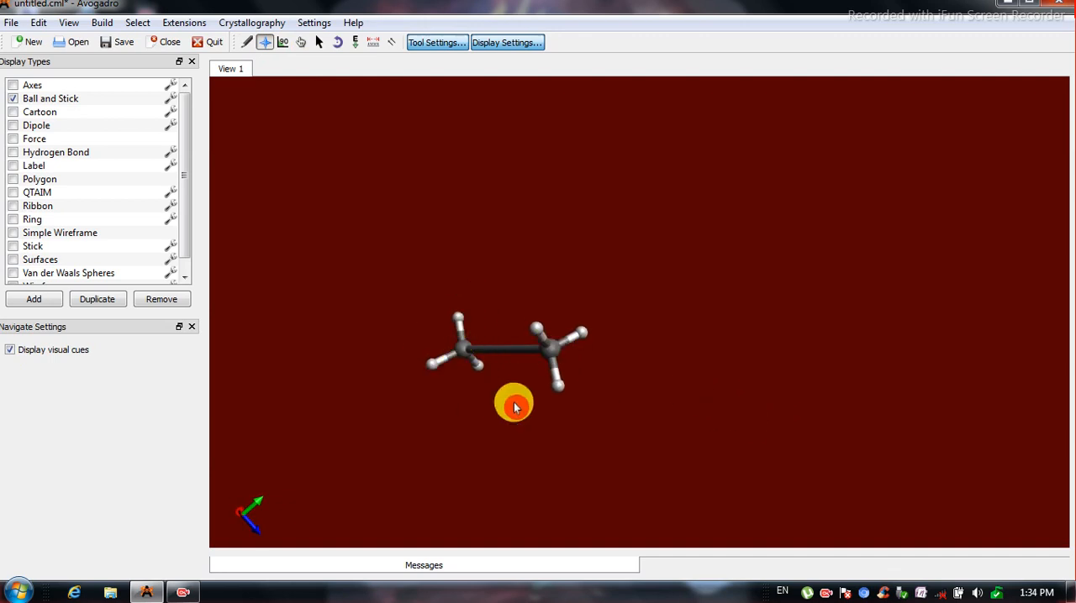
drag(495, 300, 569, 327)
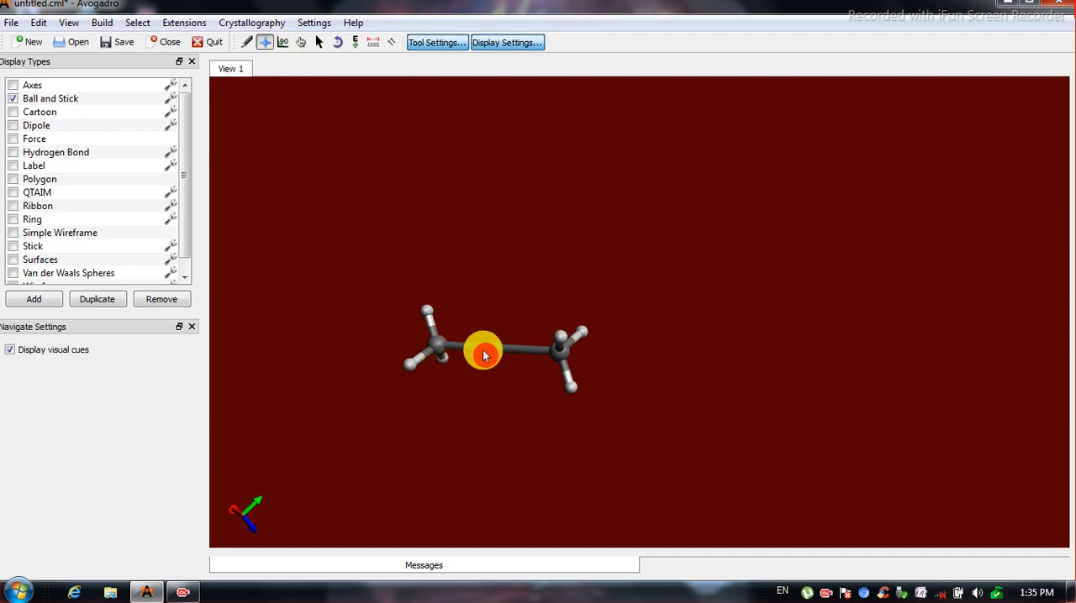
Raise the carbon–carbon bond from single to double and on to triple.
click(242, 43)
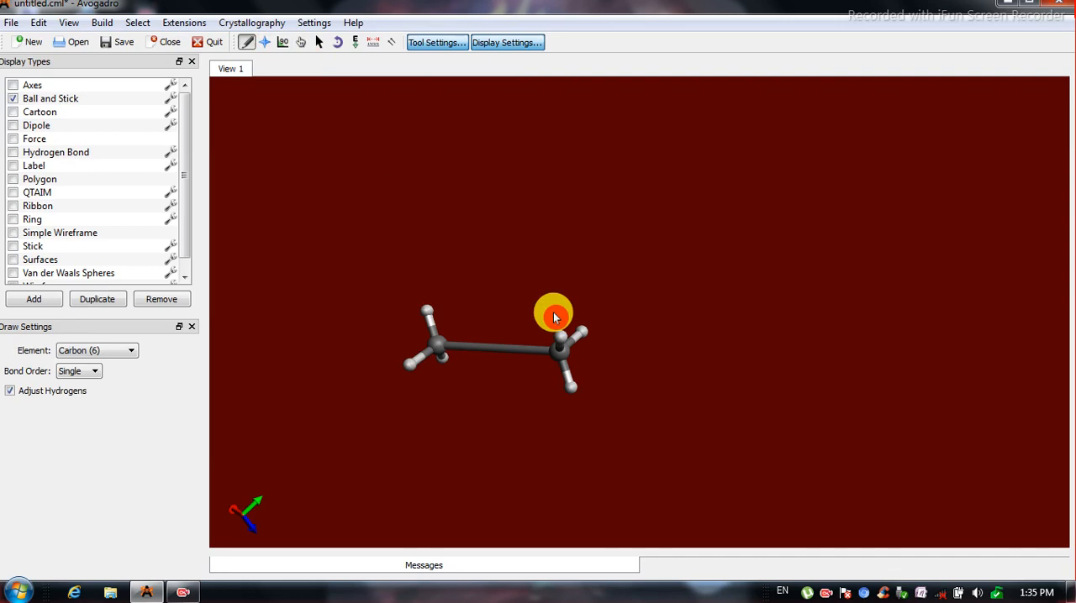
click(496, 358)
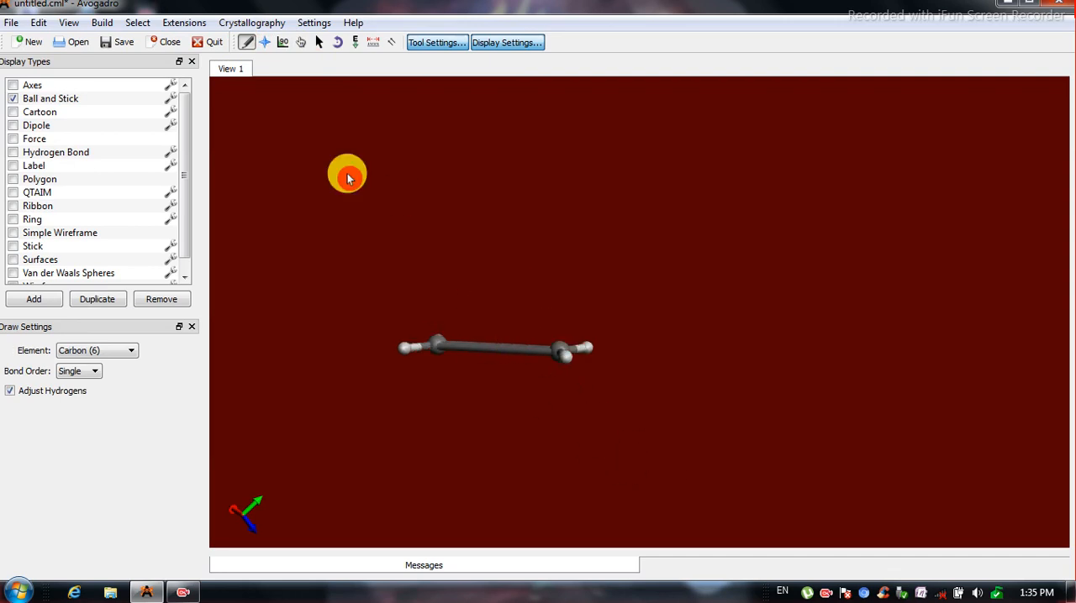
click(267, 44)
drag(521, 338, 494, 365)
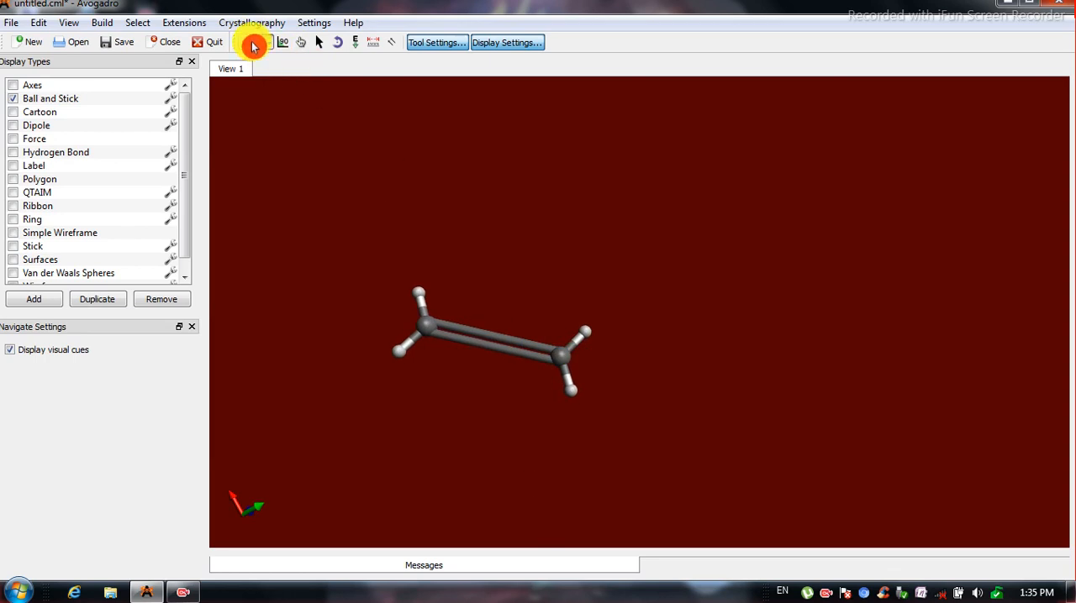
click(246, 42)
click(484, 347)
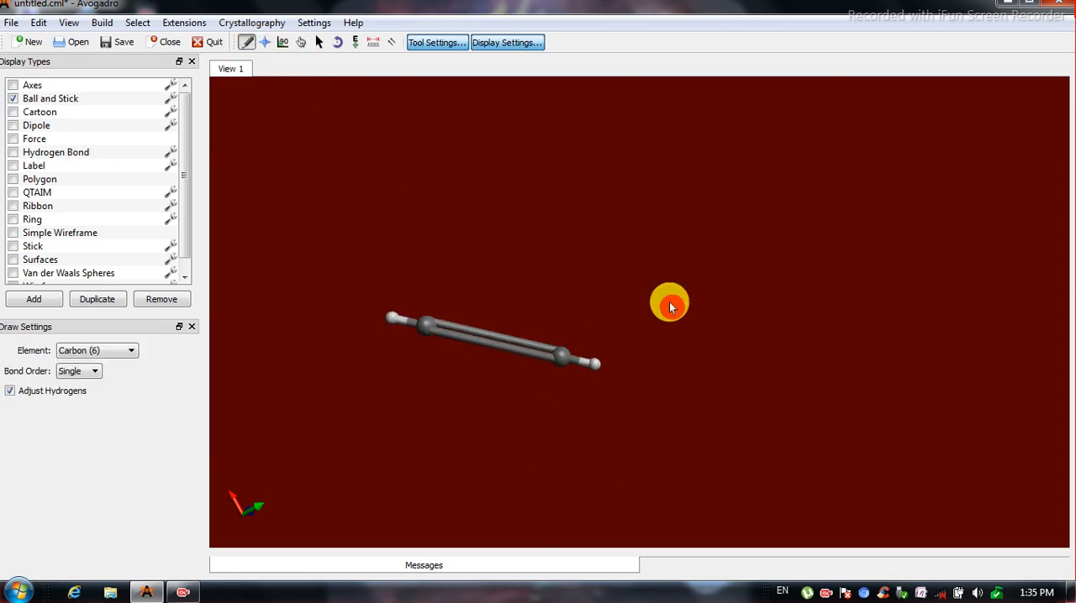
Undo the bond order changes to restore the single carbon–carbon bond of ethane.
key(ctrl+z)
key(ctrl+z)
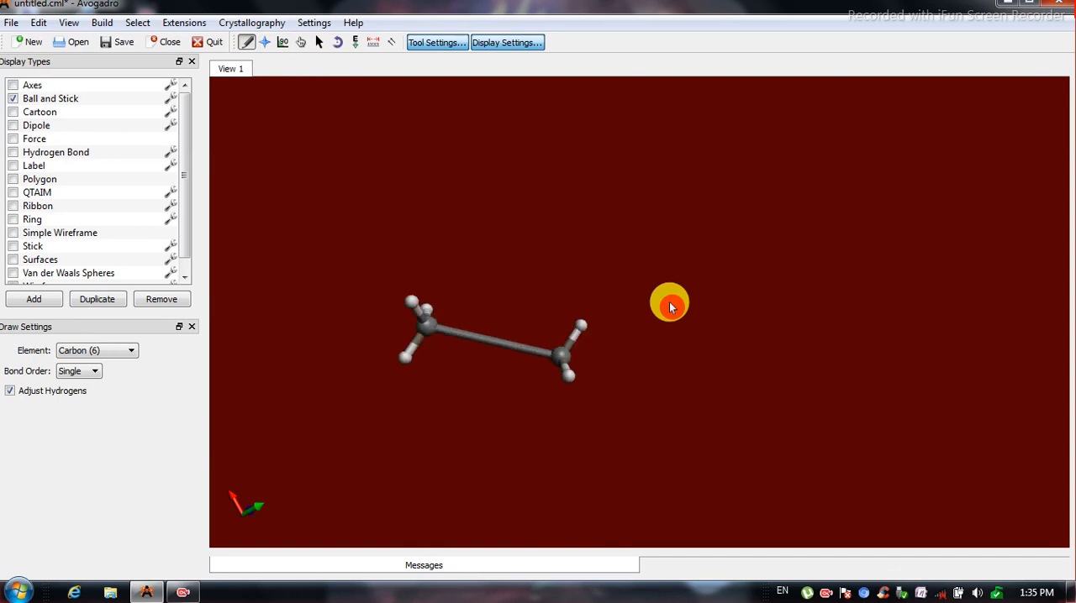
drag(543, 338, 484, 334)
key(ctrl+z)
Select all atoms and bonds of the ethane molecule with the Selection tool and clear the selection.
click(271, 42)
drag(521, 345, 351, 92)
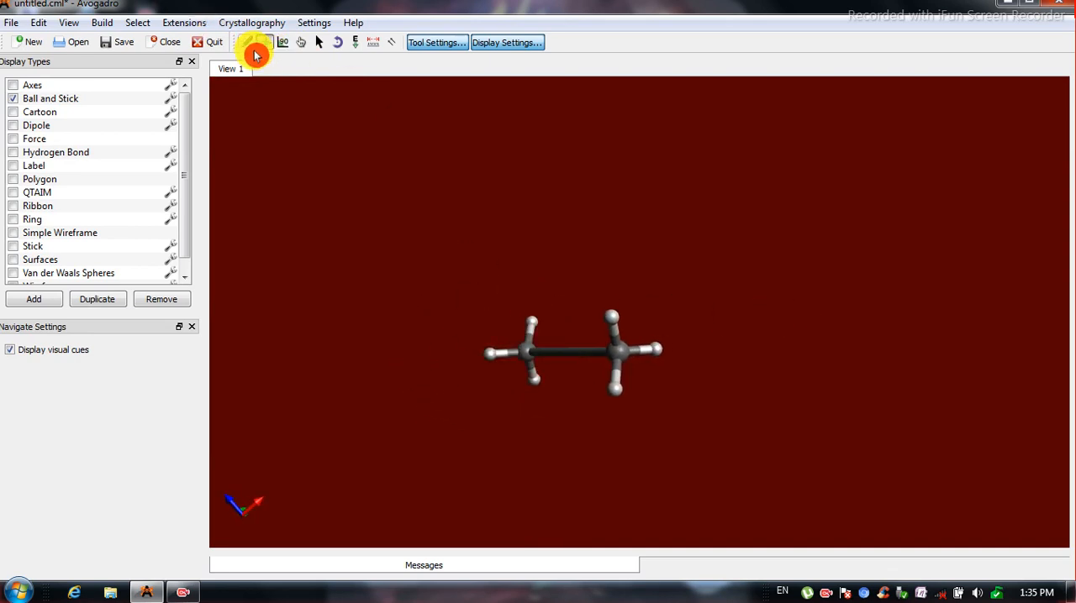
drag(728, 355, 353, 245)
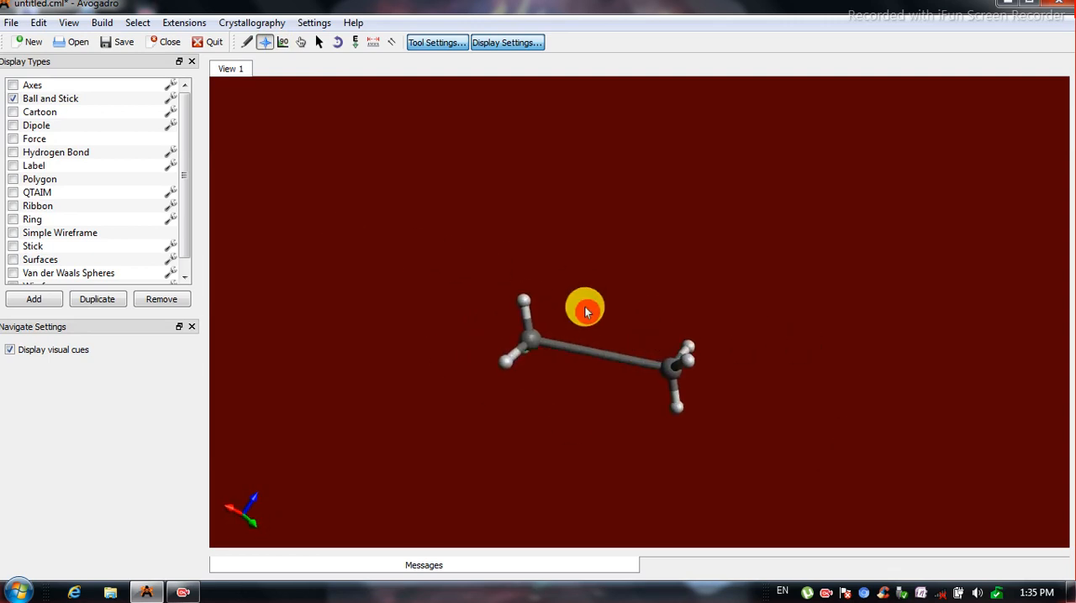
drag(528, 308, 819, 389)
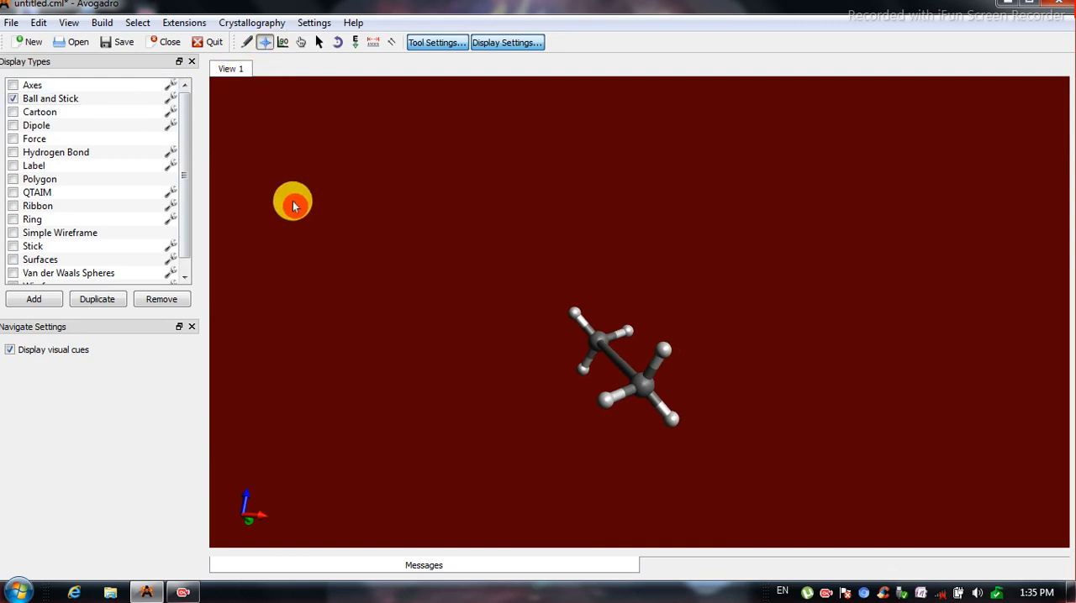
click(319, 42)
drag(493, 215, 819, 531)
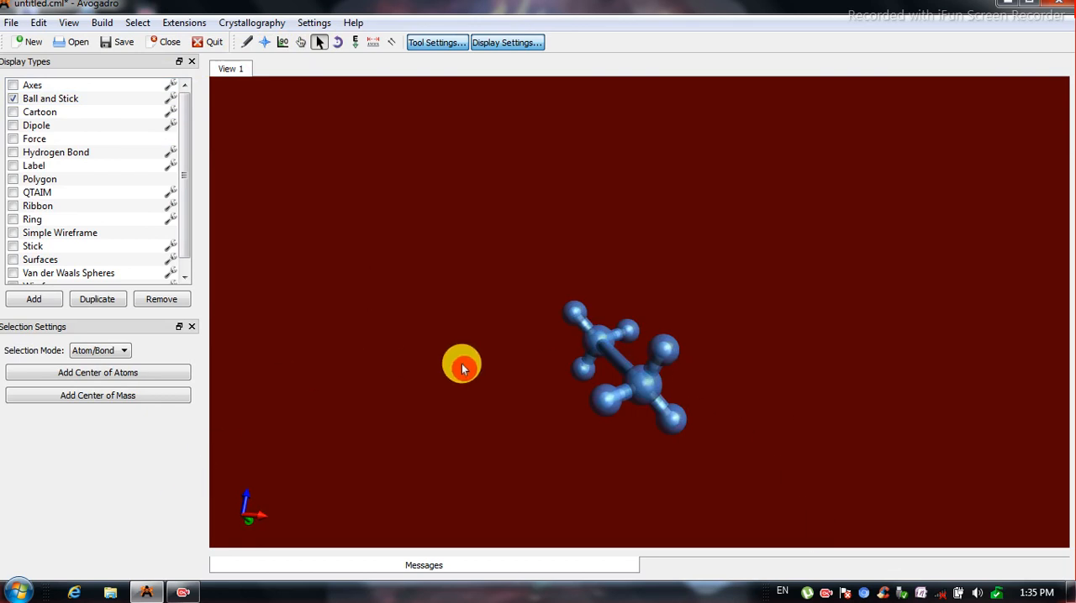
drag(317, 230, 383, 294)
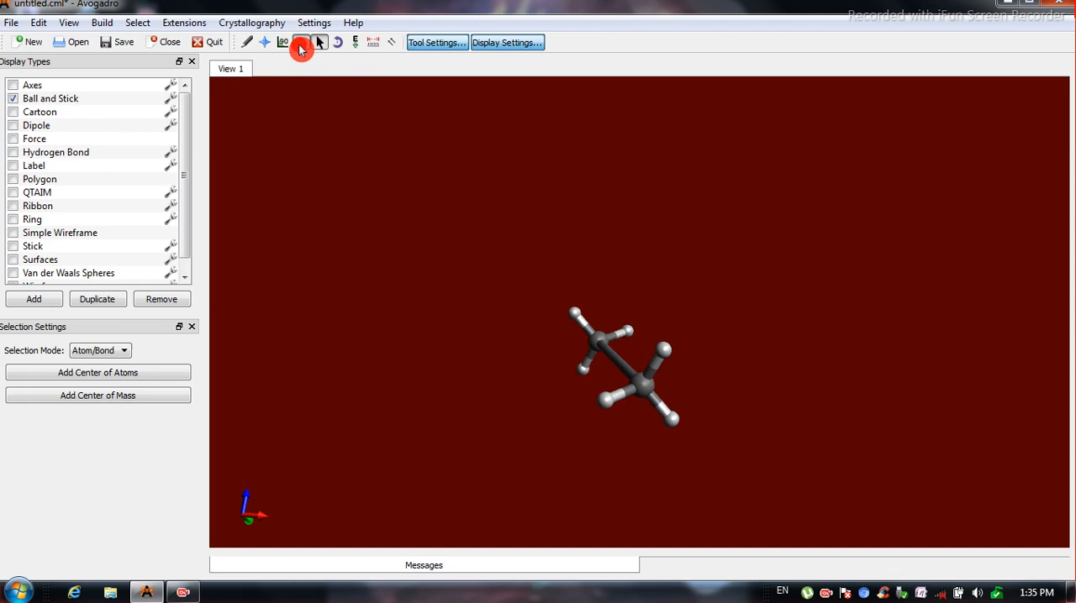
Move the front carbon atom of the ethane away from its hydrogens, up and to the left, with the Manipulate tool.
click(300, 44)
drag(595, 363, 461, 267)
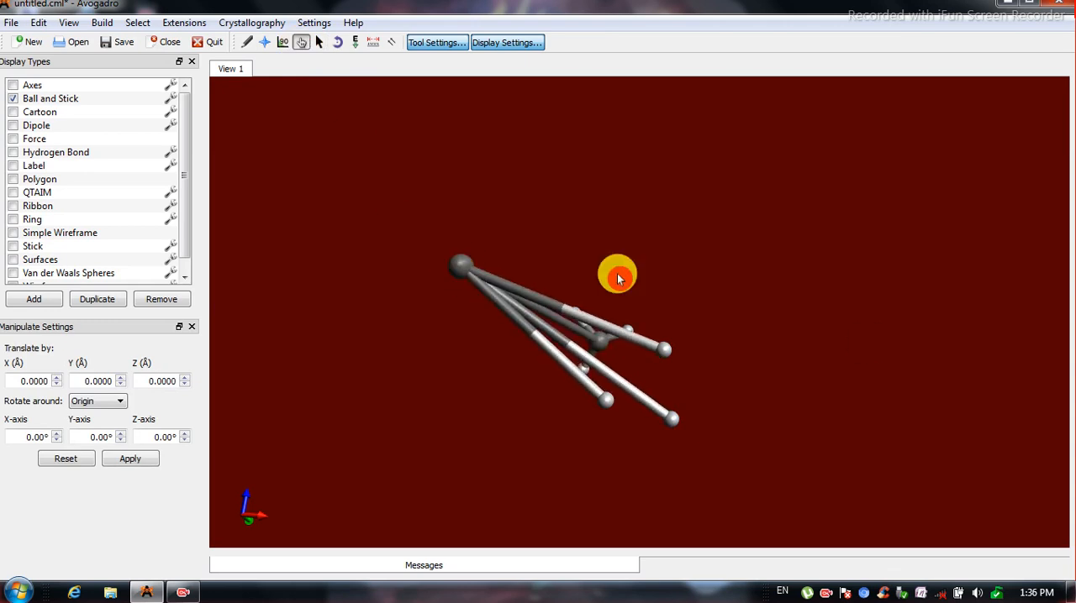
Undo the last carbon move and pull the front carbon atom of the ethane upward, away from its hydrogens, with the Manipulate tool.
key(ctrl+z)
drag(629, 357, 709, 227)
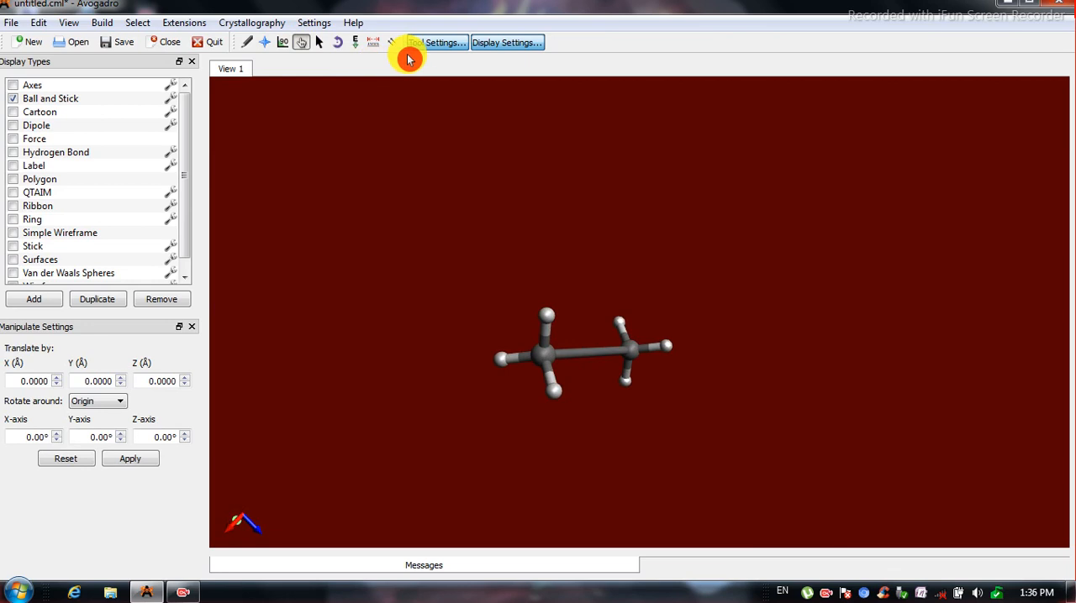
click(360, 45)
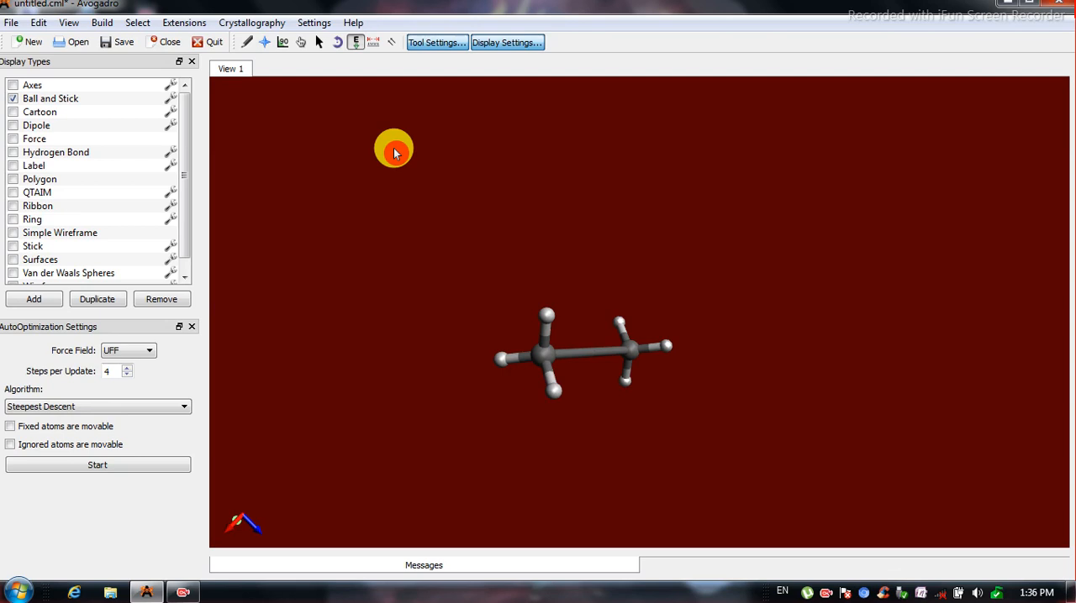
click(301, 43)
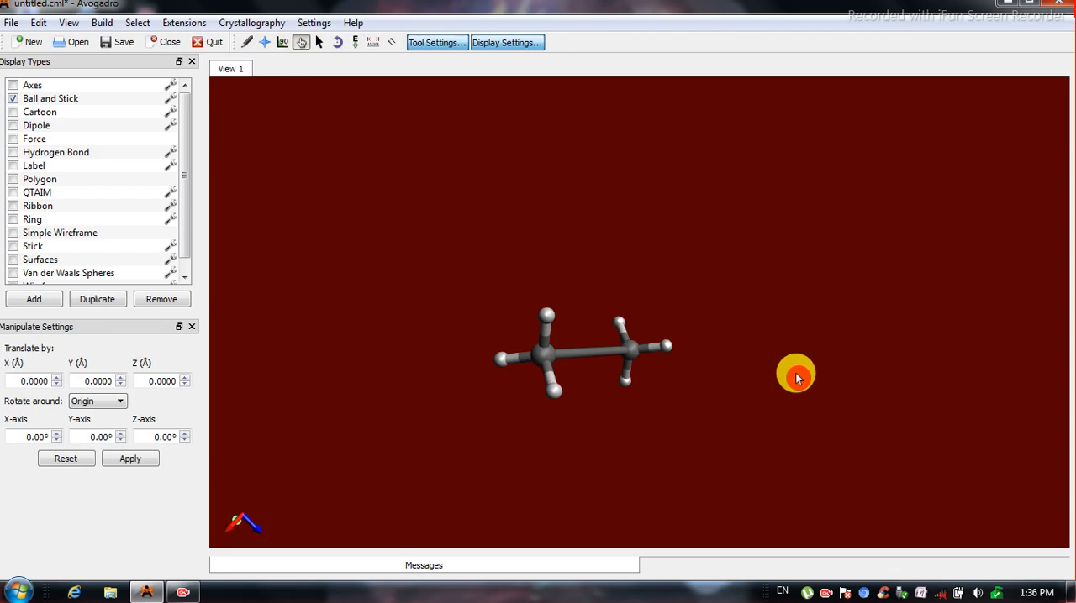
drag(559, 351, 606, 116)
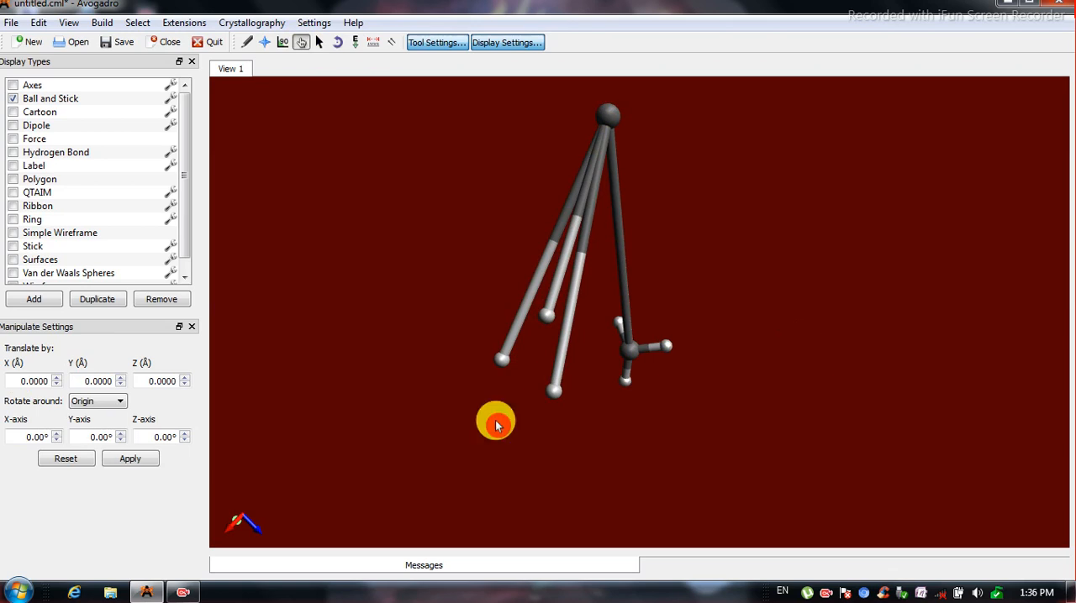
Run auto optimization on the distorted ethane with the UFF force field and Steepest Descent, allowing fixed and ignored atoms to move.
click(359, 47)
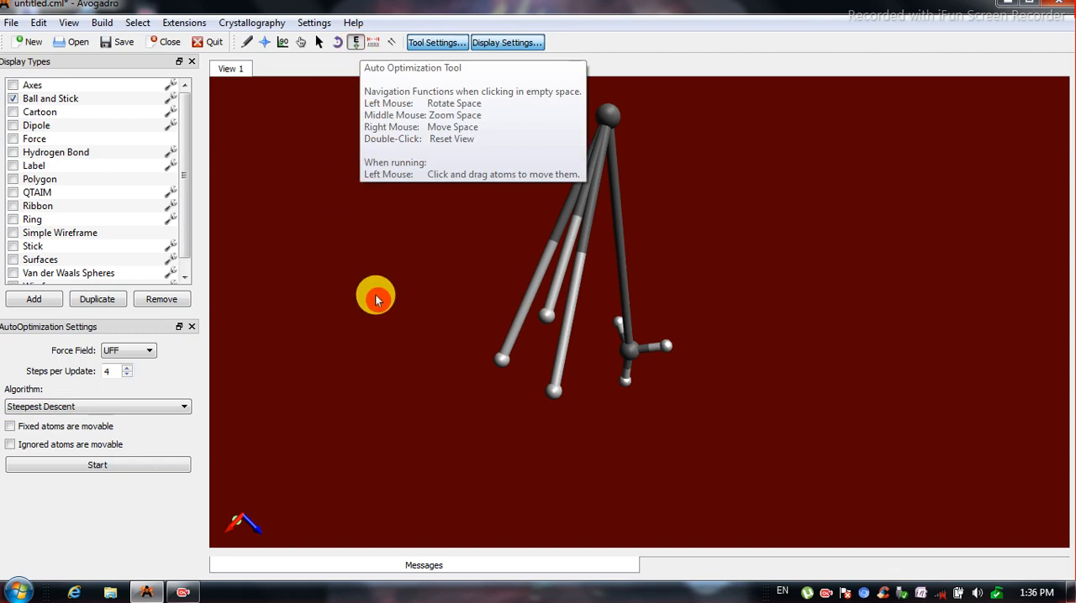
click(10, 445)
click(98, 465)
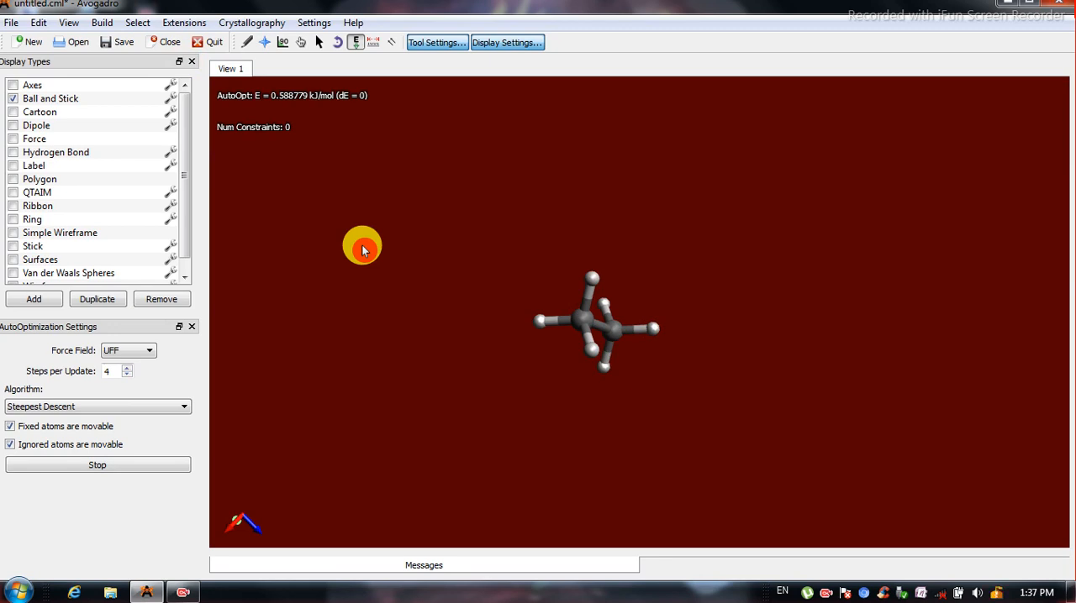
Pull the ethane around the view by its atoms while the auto optimization runs, and stop the optimization.
drag(590, 324, 521, 394)
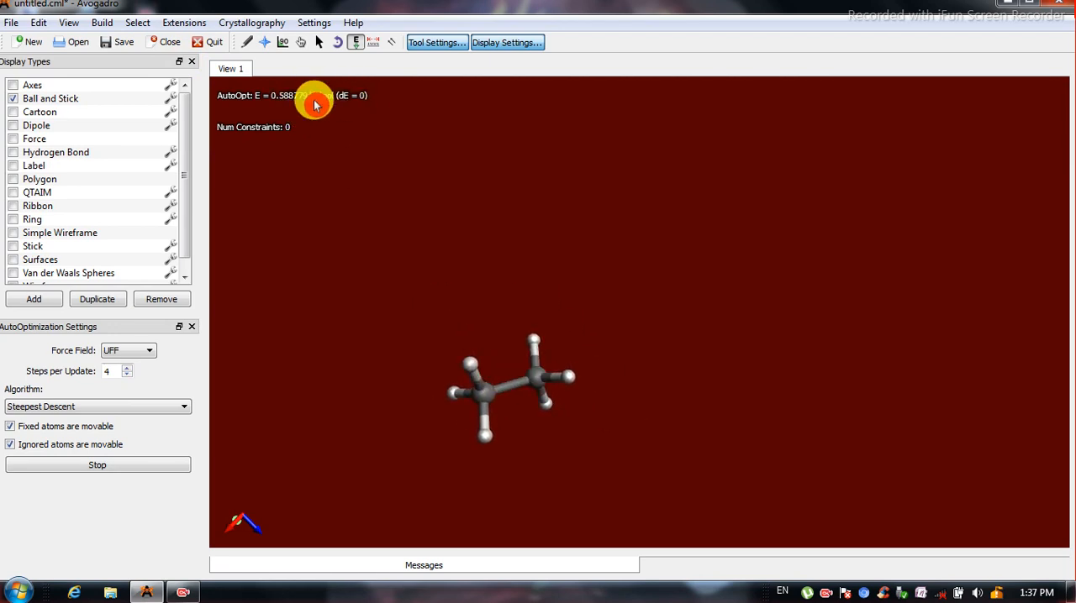
drag(541, 381, 527, 314)
drag(696, 338, 803, 303)
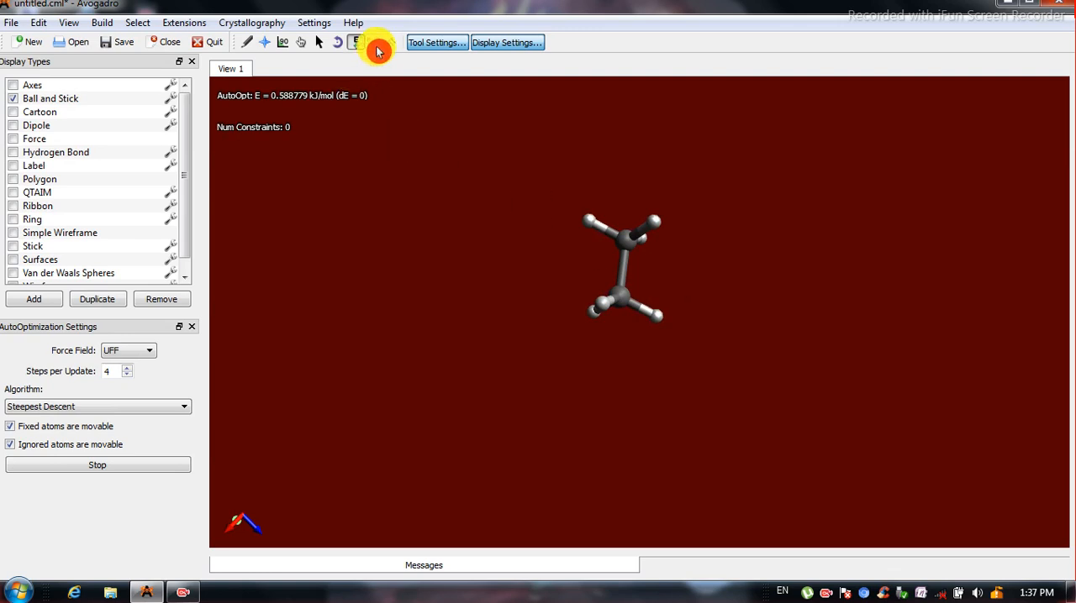
click(114, 467)
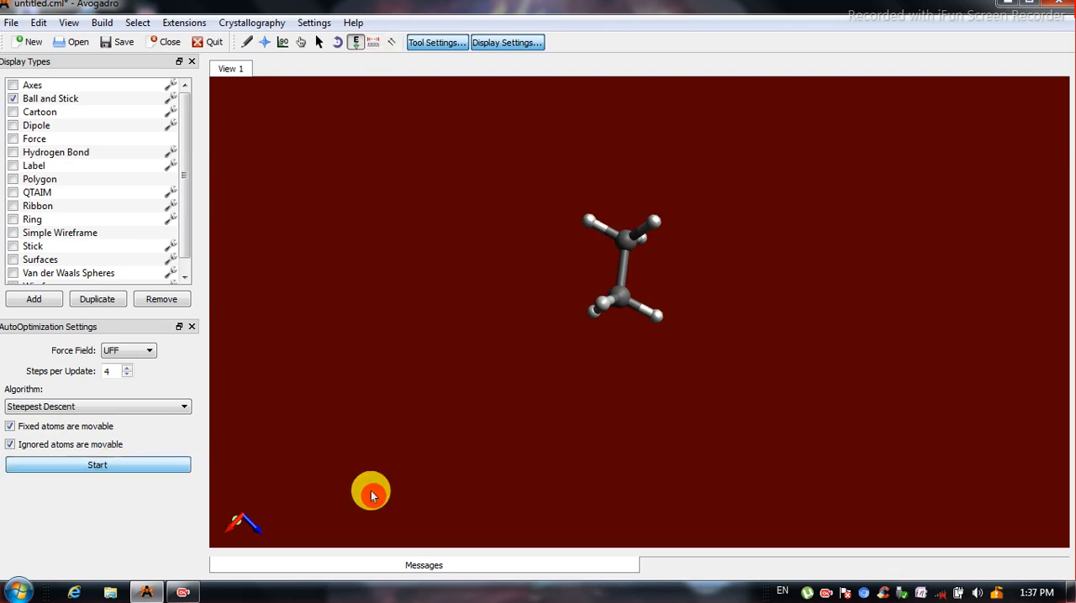
Measure the distance between the two carbon atoms of the ethane.
click(248, 48)
click(265, 45)
drag(604, 238, 639, 593)
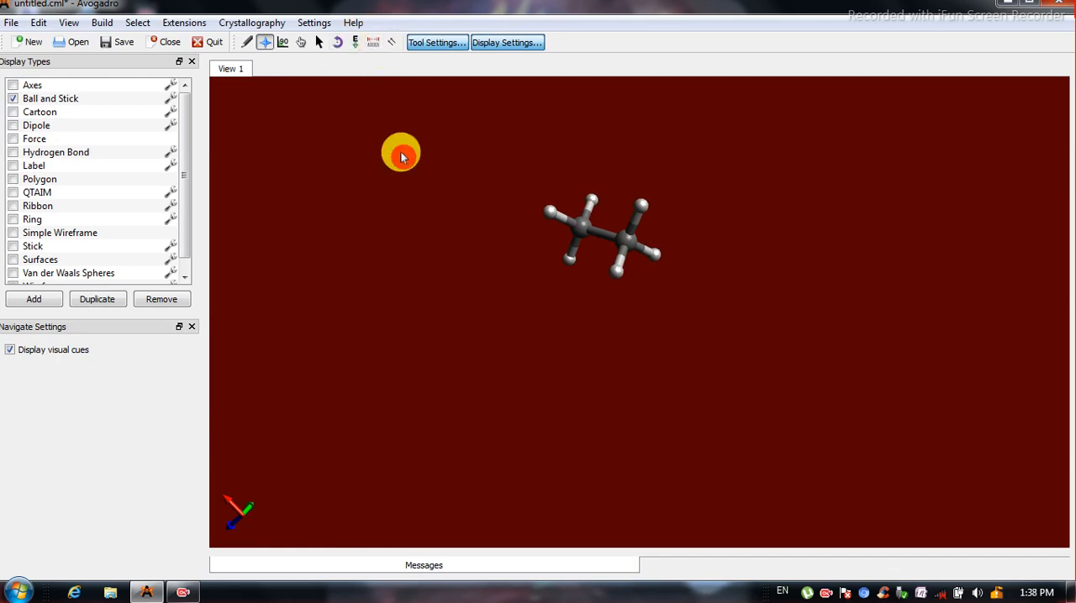
click(377, 44)
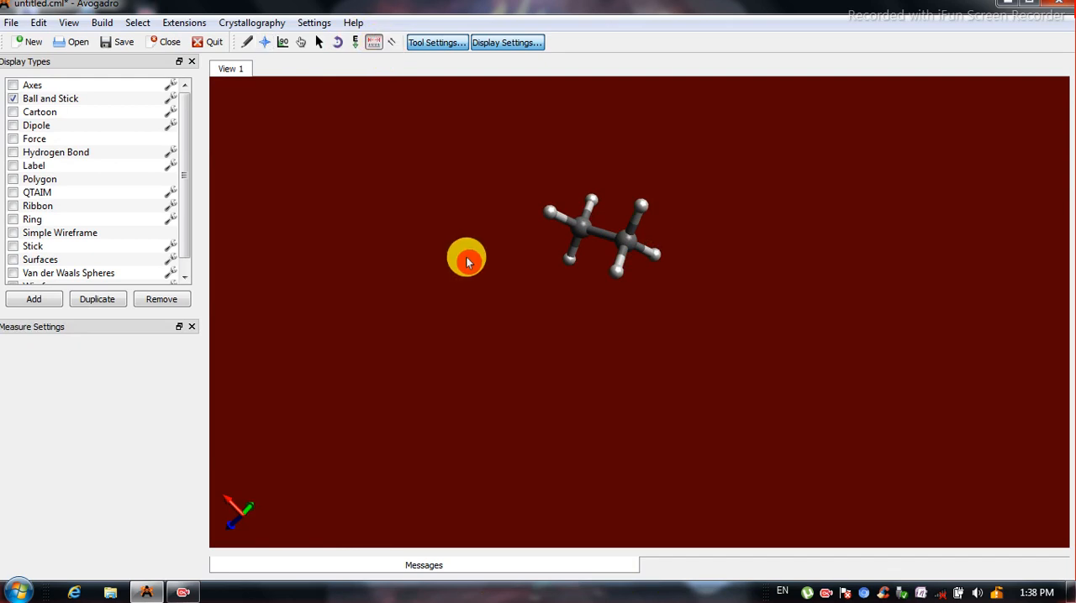
click(624, 250)
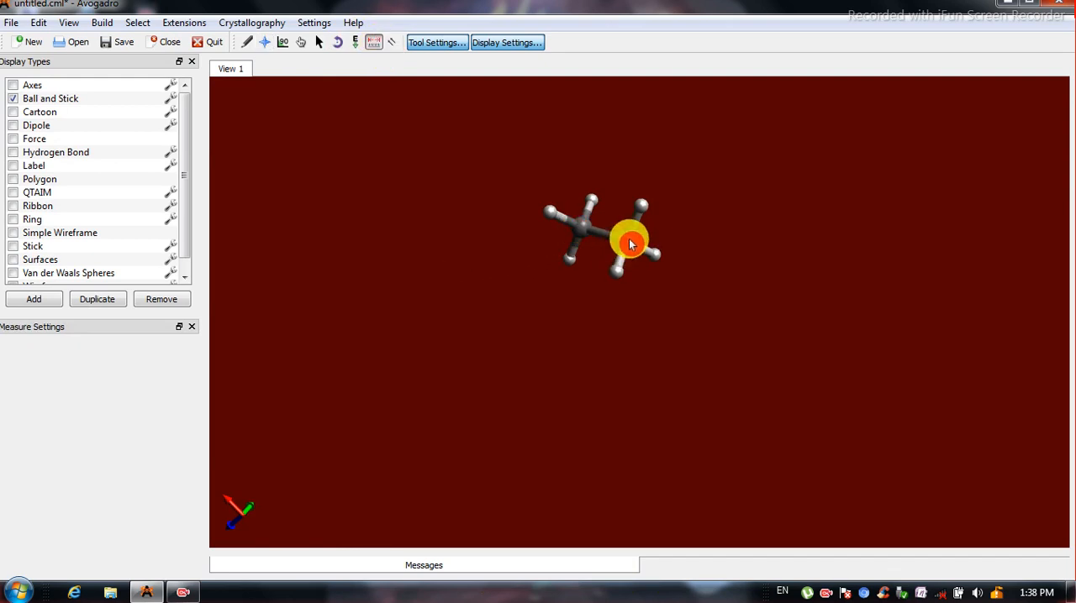
click(582, 226)
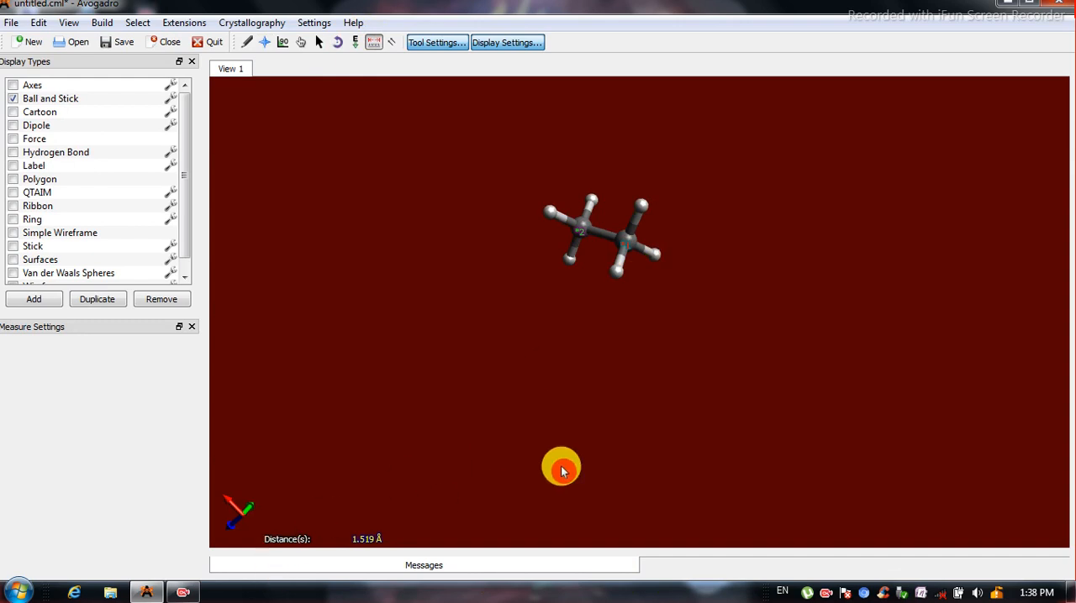
Measure the distances, angle and dihedral across both carbons and one hydrogen on each, and clear the measurement.
click(642, 208)
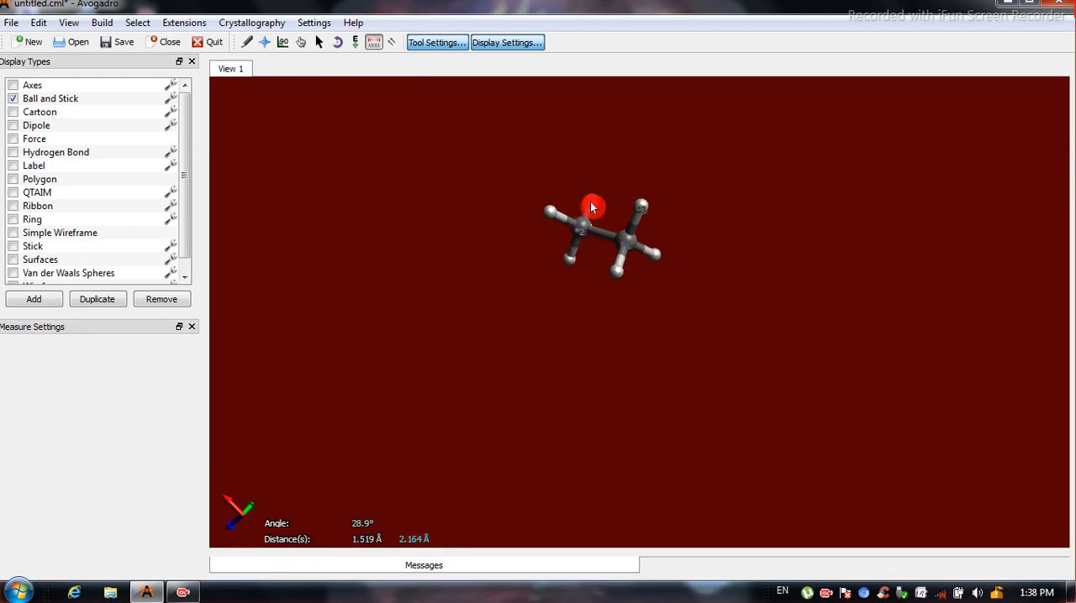
click(623, 243)
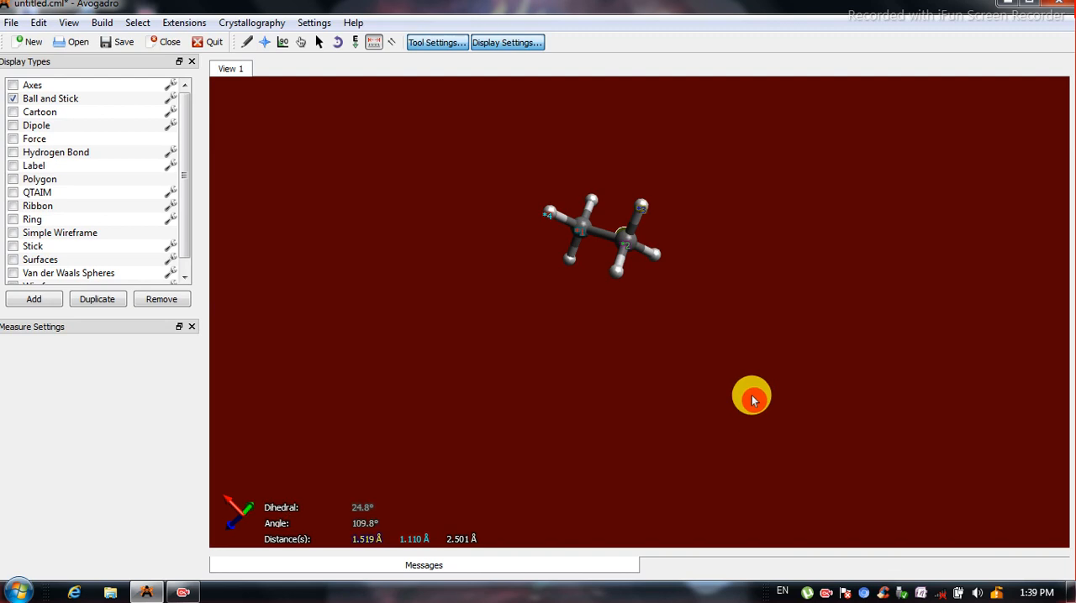
click(641, 233)
click(553, 218)
click(654, 242)
click(642, 211)
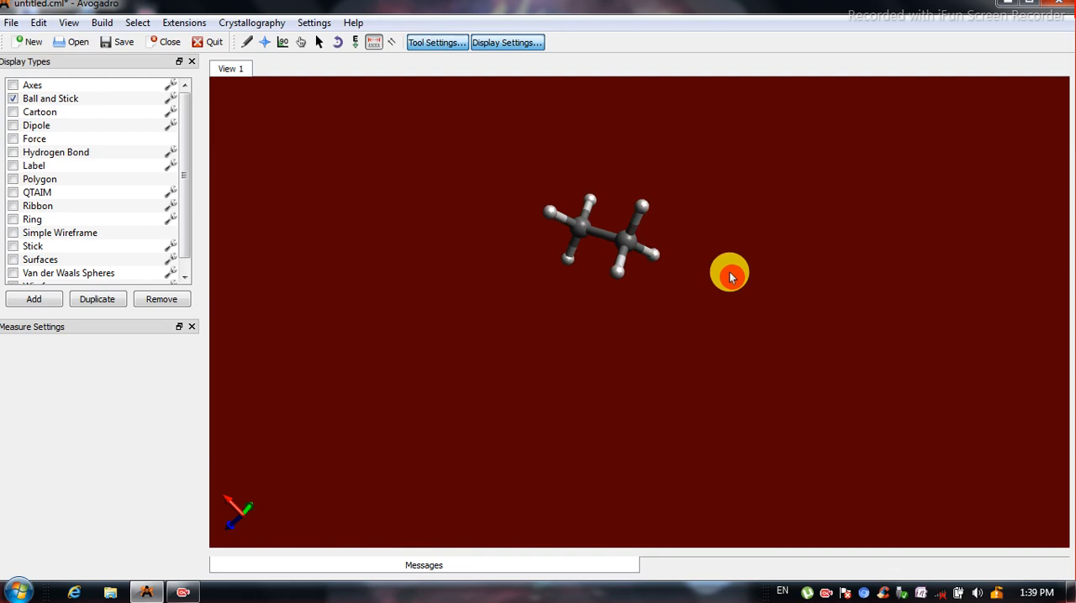
click(246, 42)
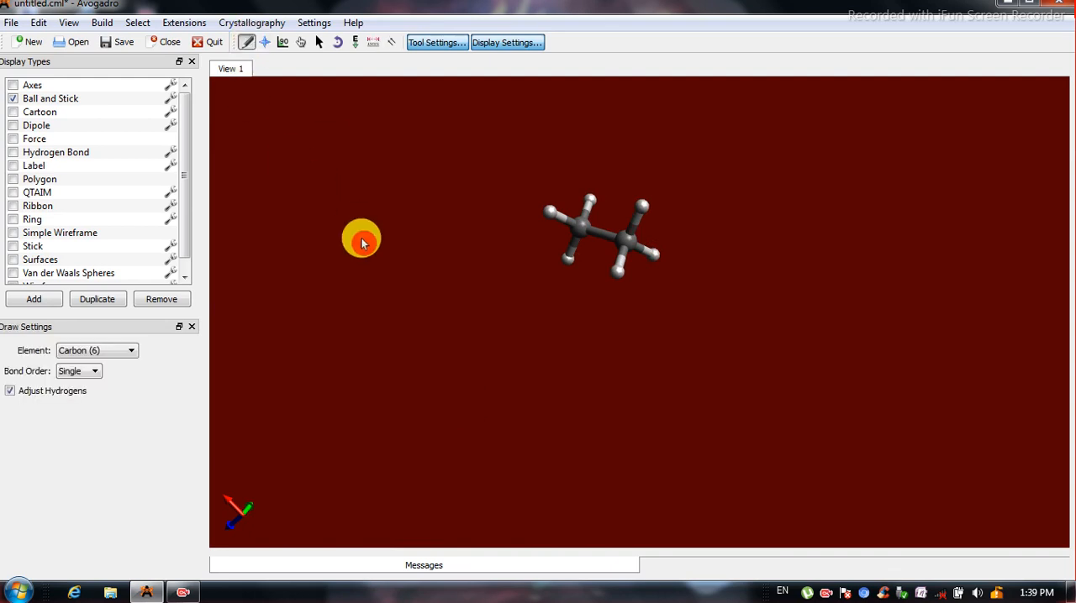
click(266, 43)
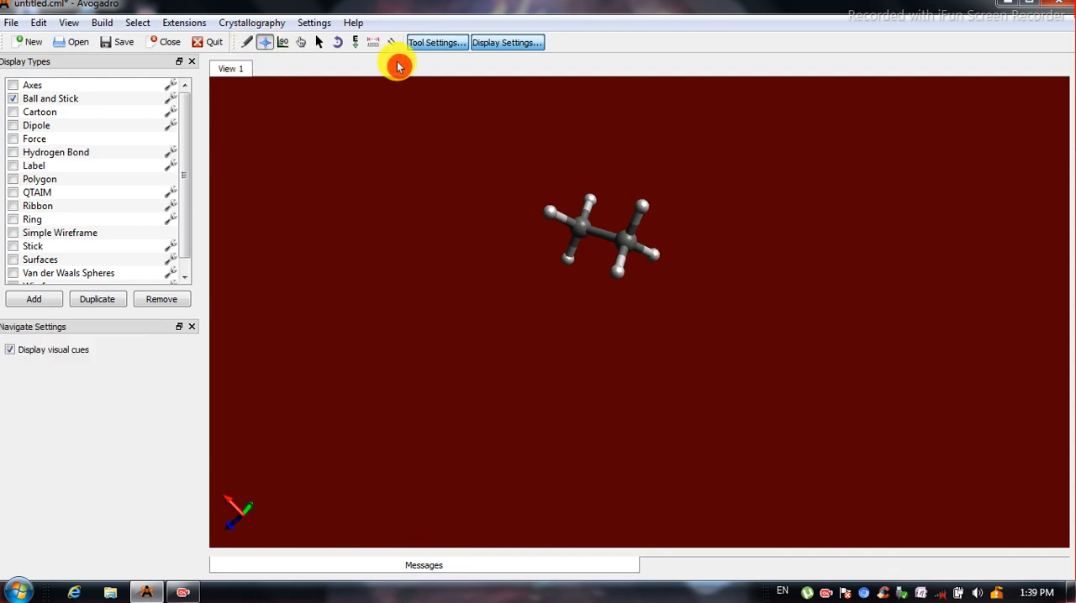
drag(602, 216, 546, 341)
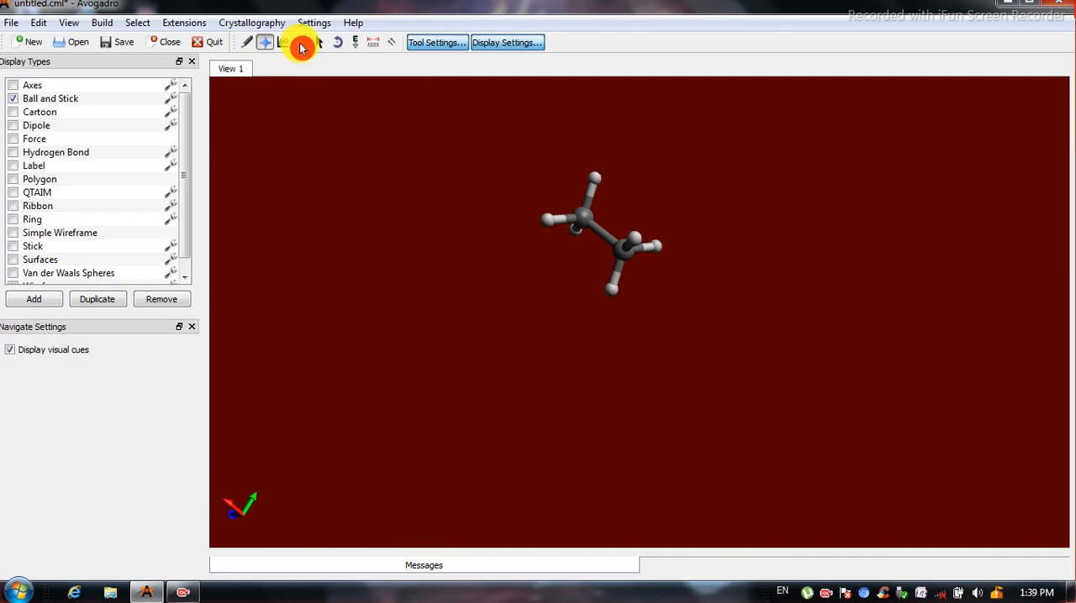
click(301, 42)
drag(514, 162, 539, 486)
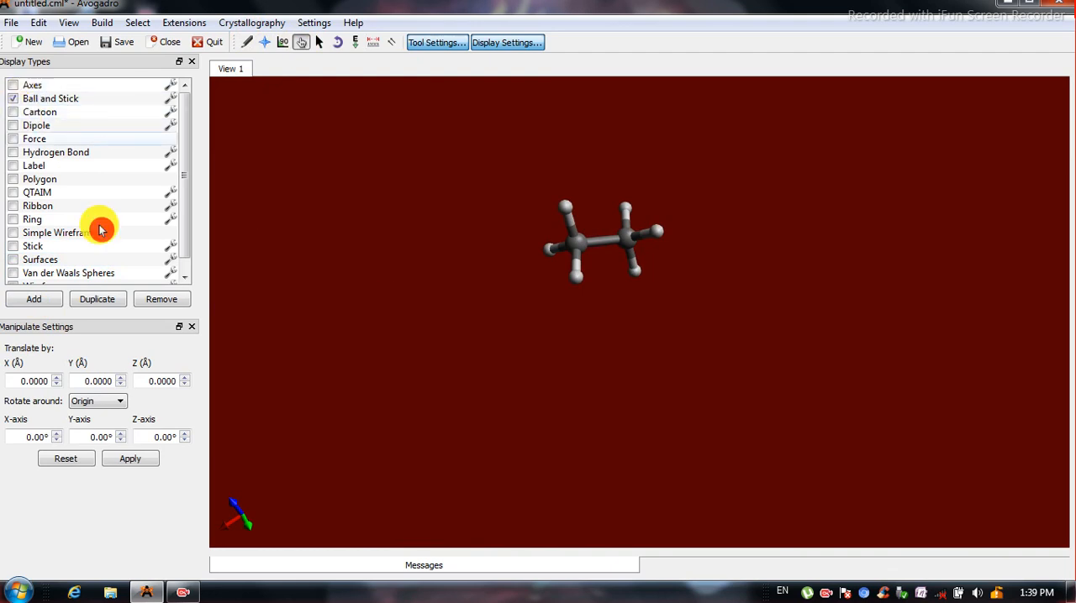
Show the ethane as Van der Waals Spheres and inspect it from several angles.
click(187, 275)
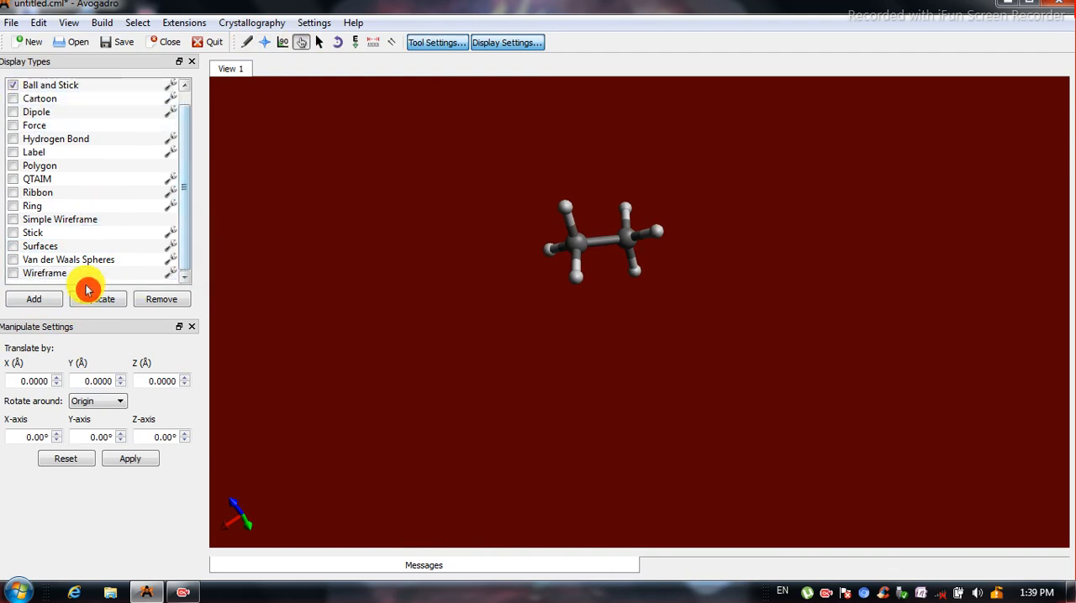
click(14, 261)
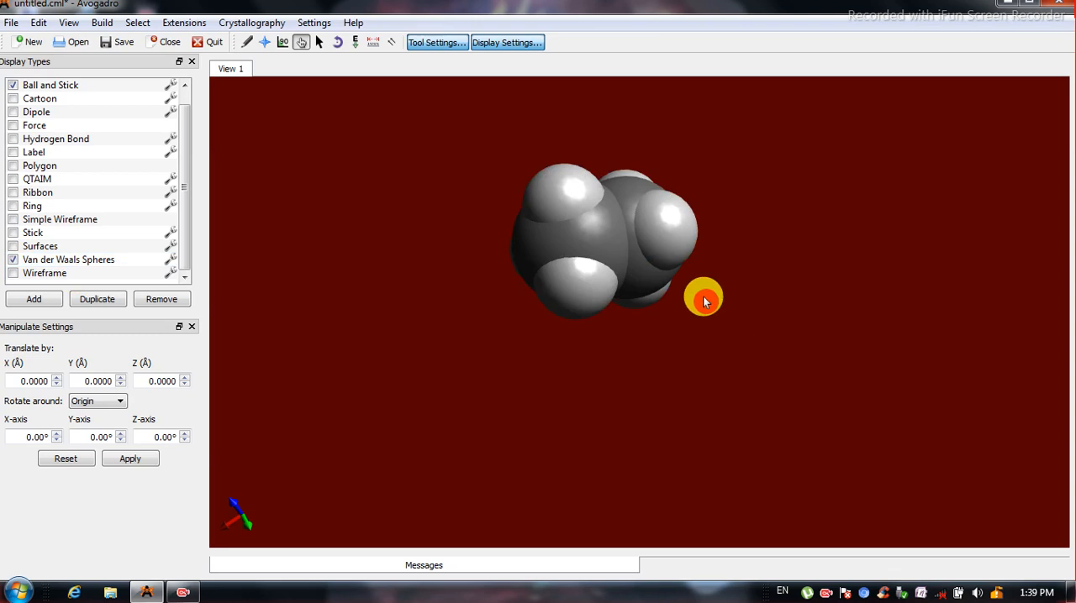
drag(701, 294, 570, 90)
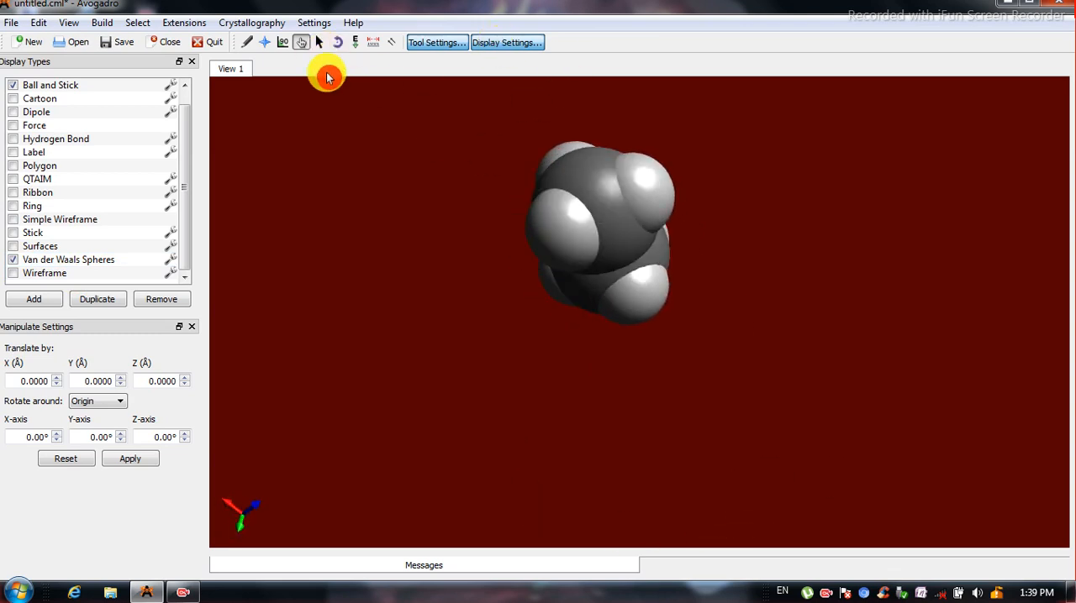
drag(732, 389, 565, 401)
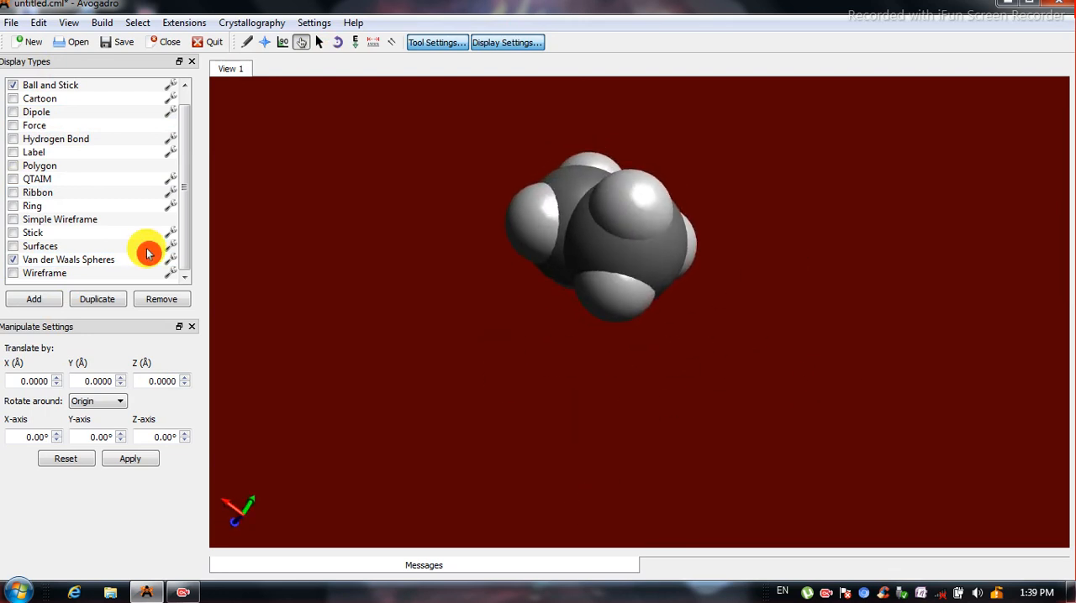
Switch off Van der Waals Spheres and Ball and Stick so the ethane is drawn only as Wireframe.
click(13, 261)
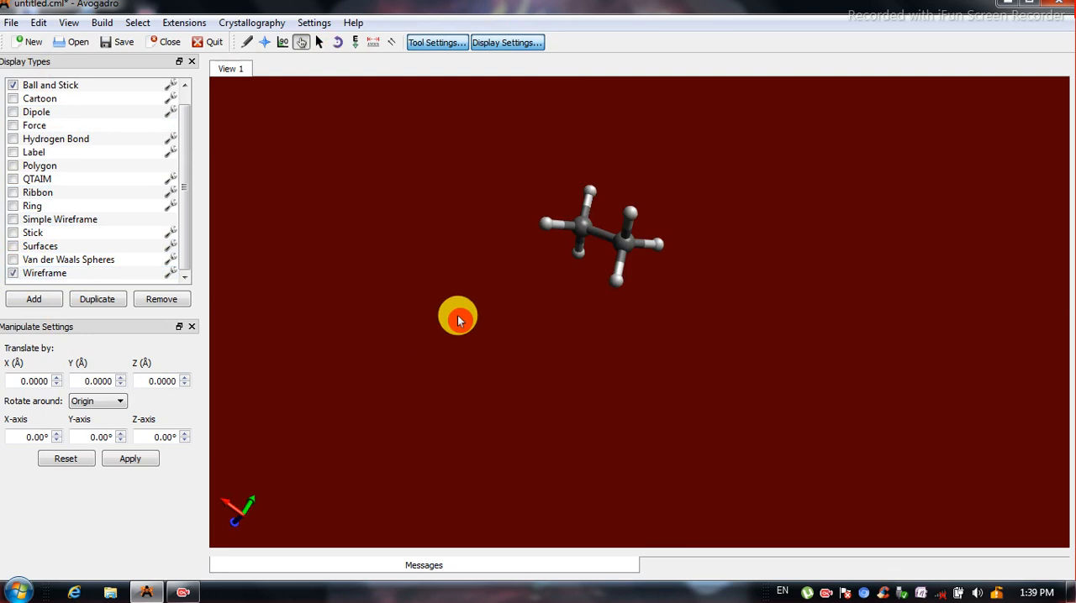
click(12, 274)
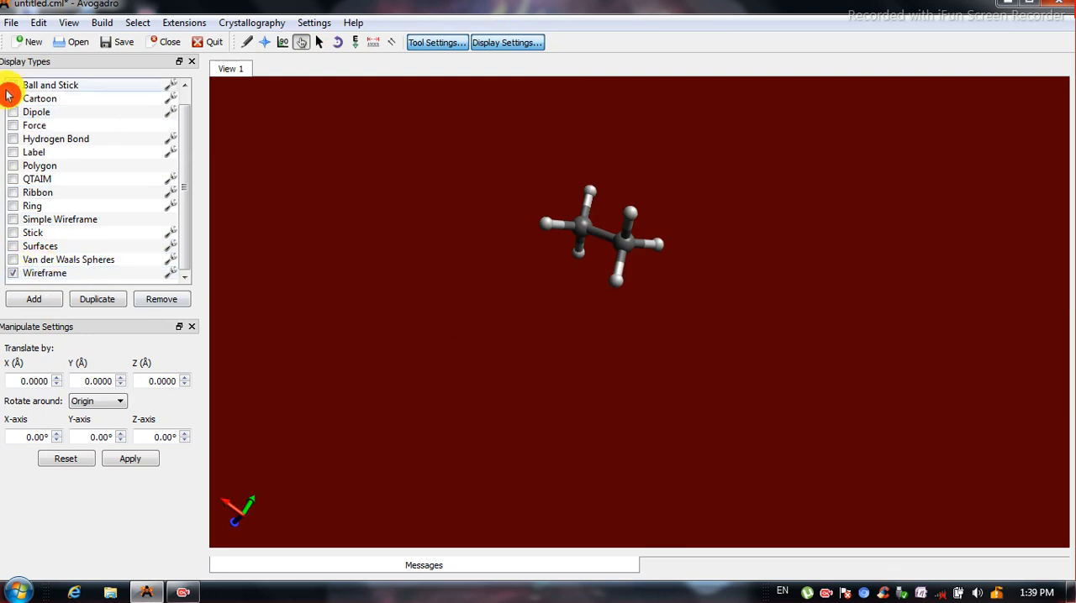
click(13, 85)
drag(680, 305, 542, 344)
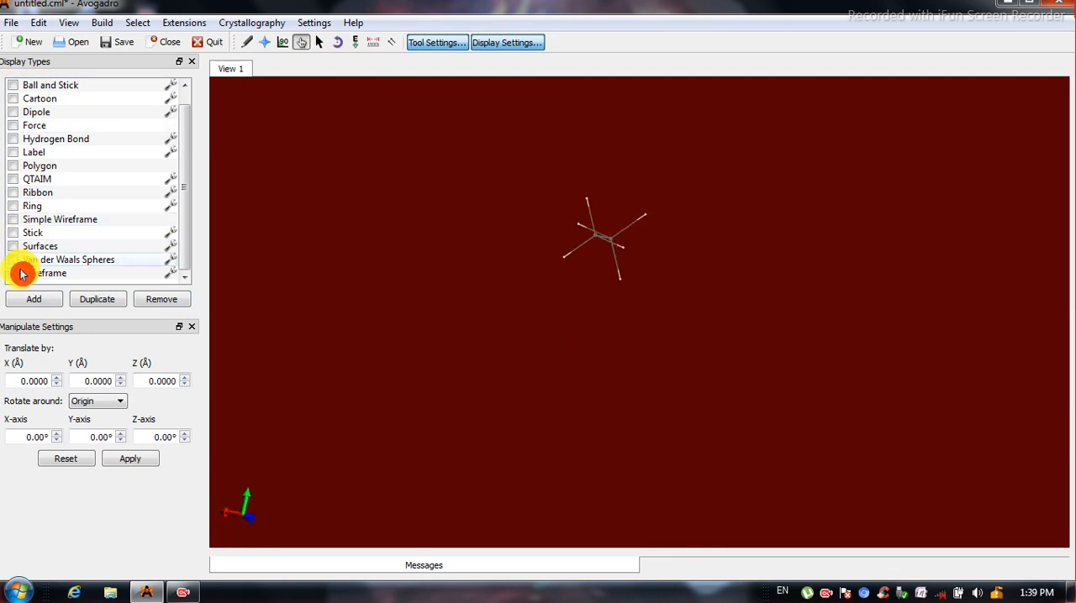
Replace the Wireframe display of the ethane with Stick and inspect it from several angles.
click(13, 232)
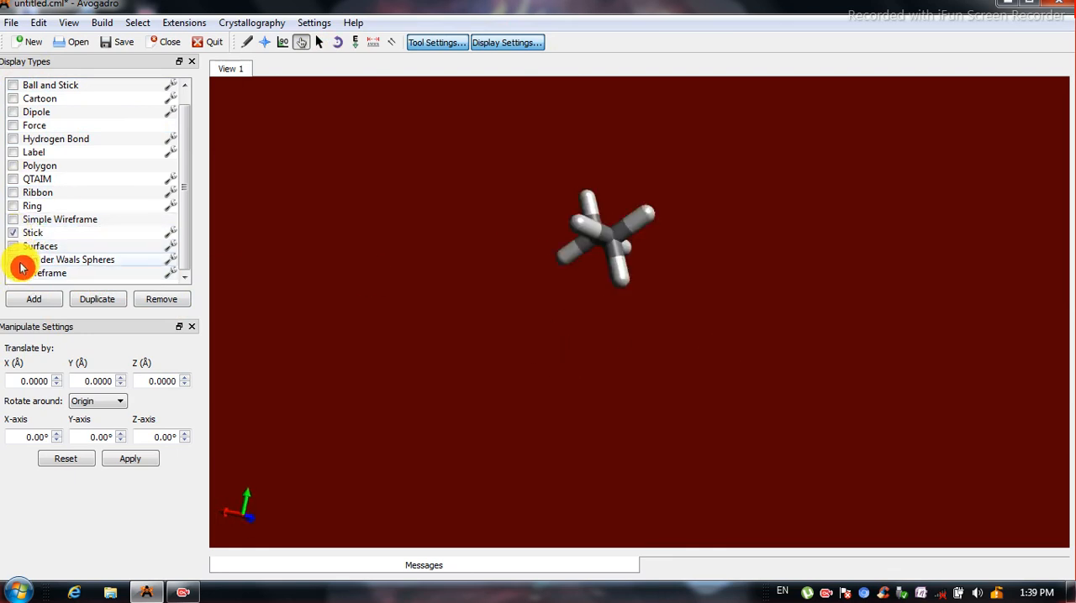
drag(588, 311, 838, 478)
drag(719, 230, 624, 400)
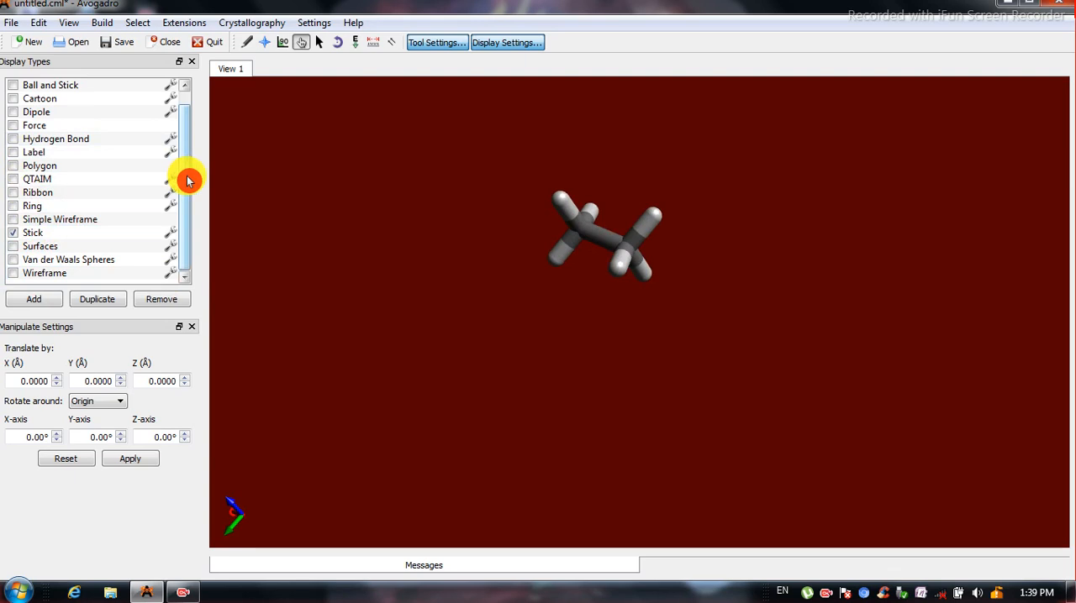
Replace the Stick display with Cartoon and turn on the atom labels.
scroll(187, 180, up, 1)
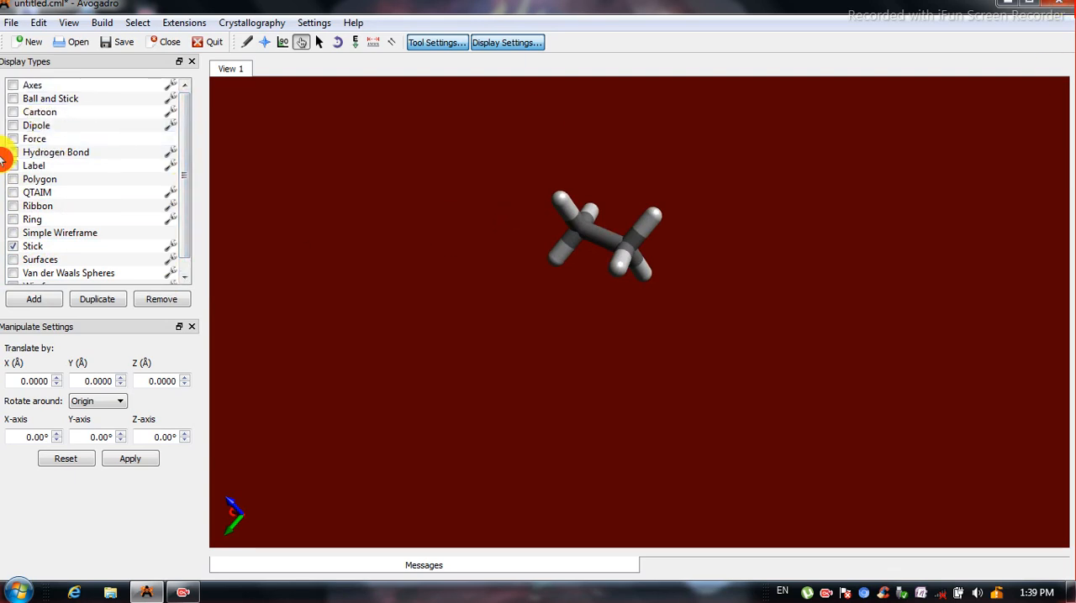
click(14, 112)
click(14, 247)
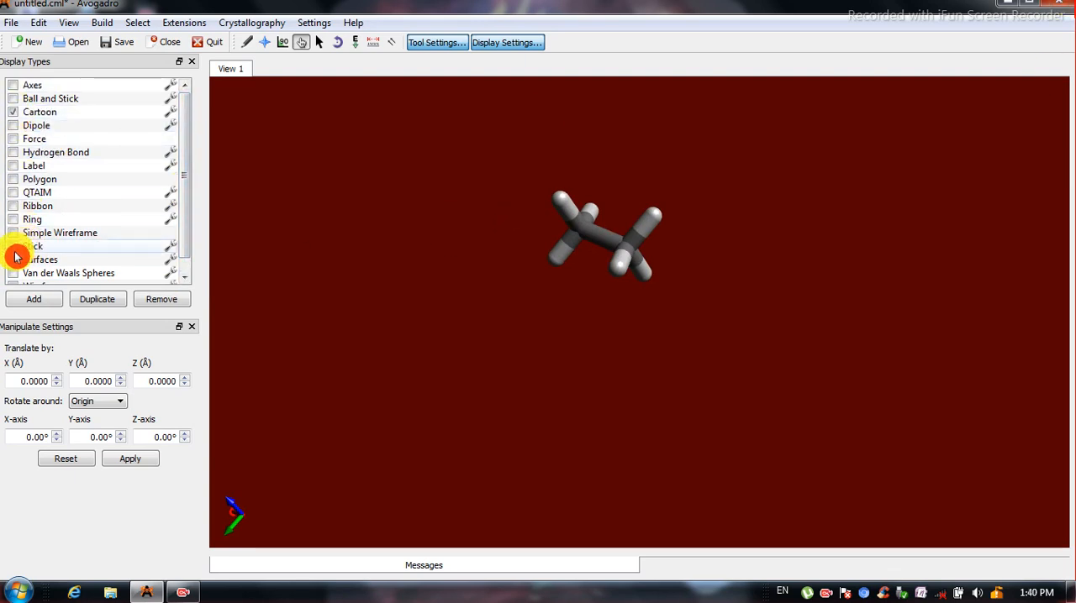
click(14, 165)
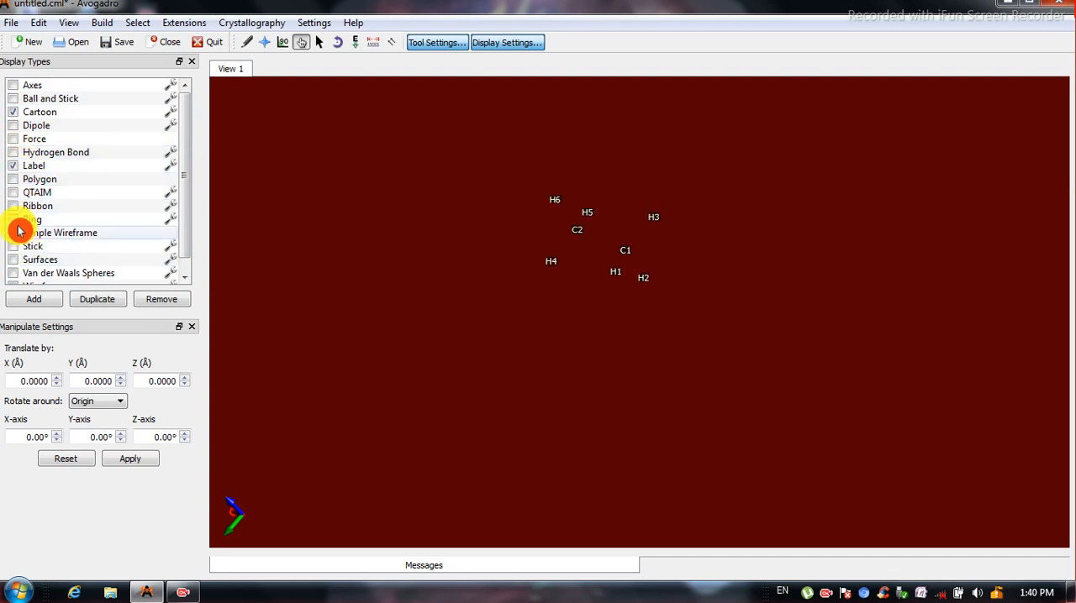
Replace the Cartoon display with Ribbon and add Simple Wireframe to the labelled ethane.
click(13, 206)
click(13, 113)
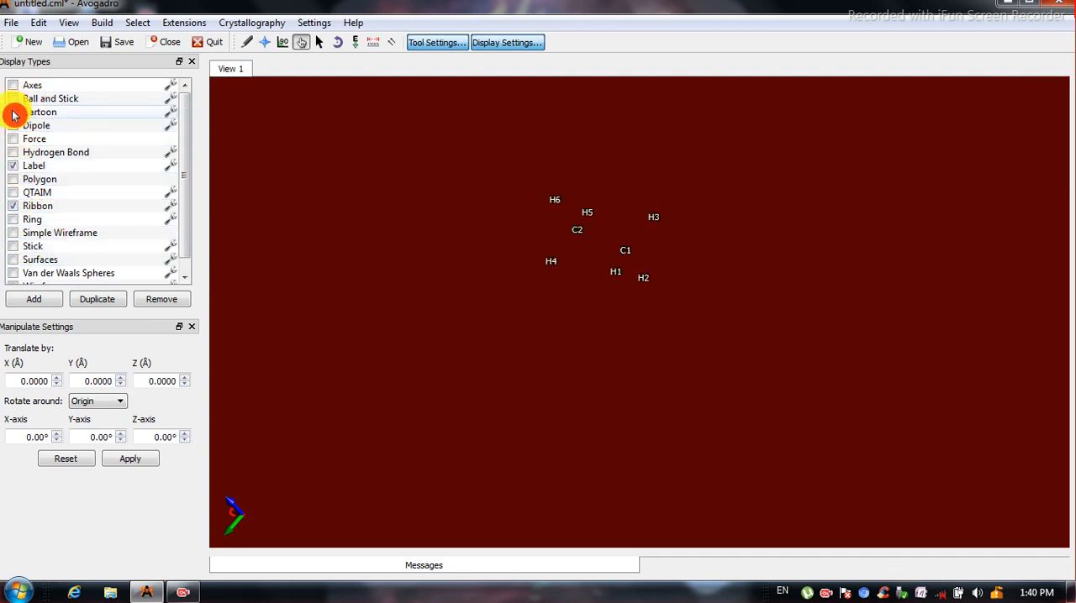
click(13, 237)
drag(456, 240, 641, 367)
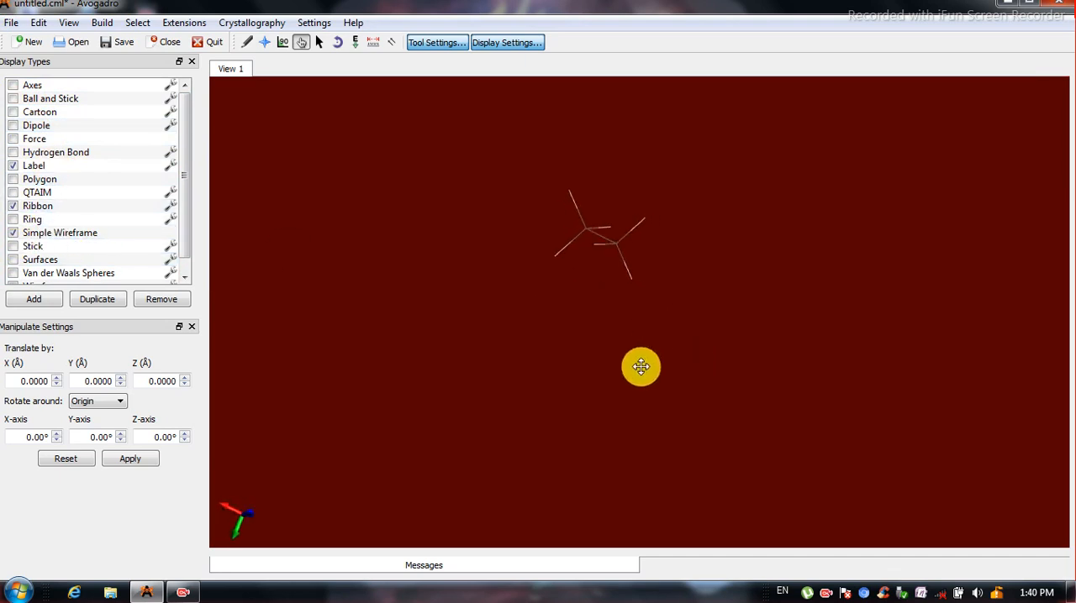
click(184, 278)
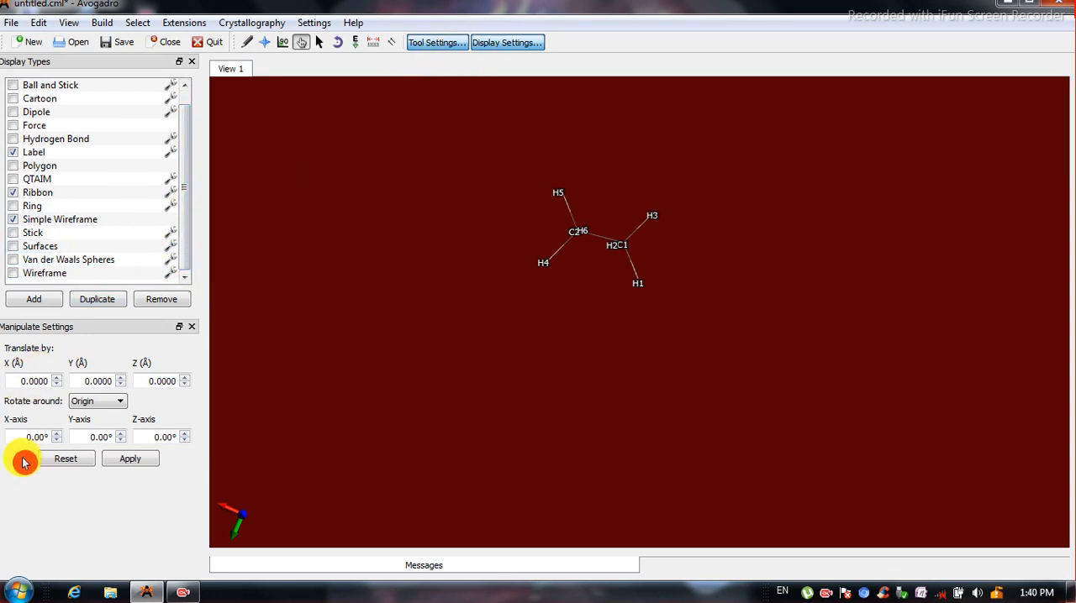
Review the settings of the Draw, Navigate, Manipulate and Selection tools, toggle the tool settings' visibility, and return to the Draw tool.
click(248, 43)
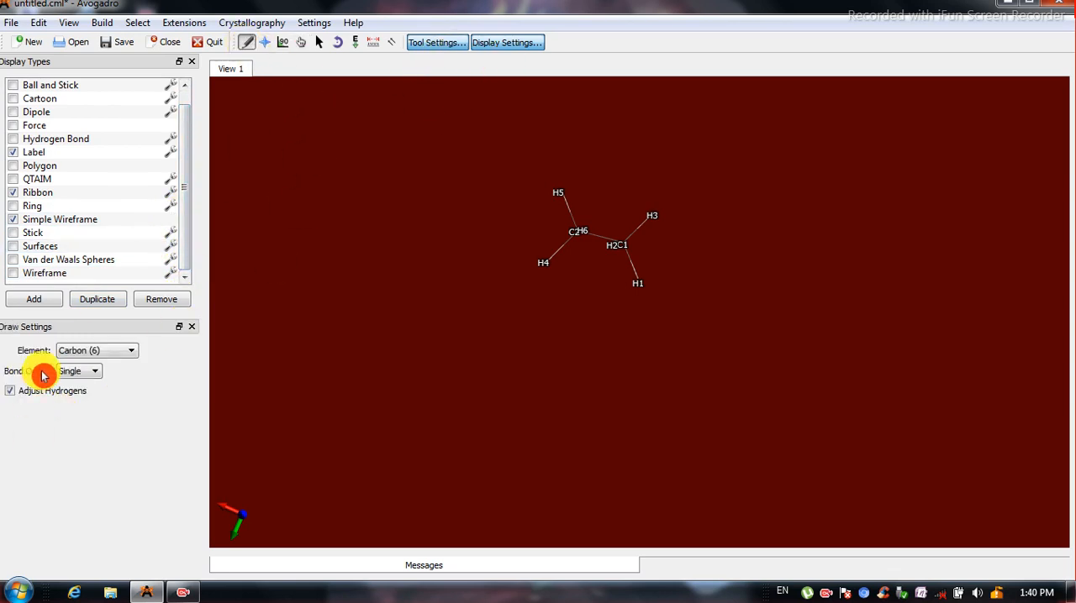
click(444, 46)
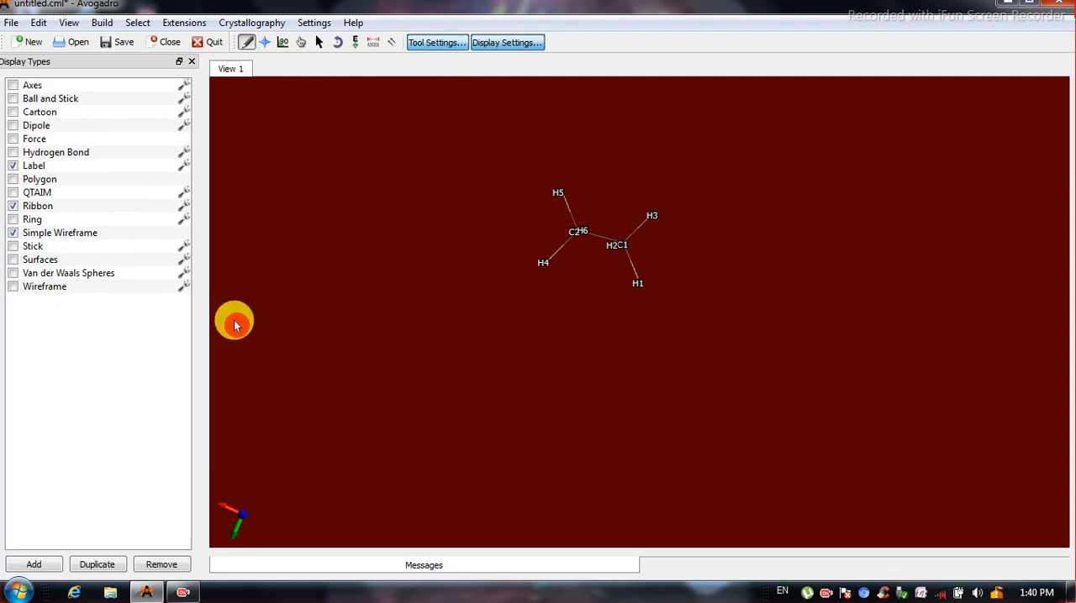
click(445, 44)
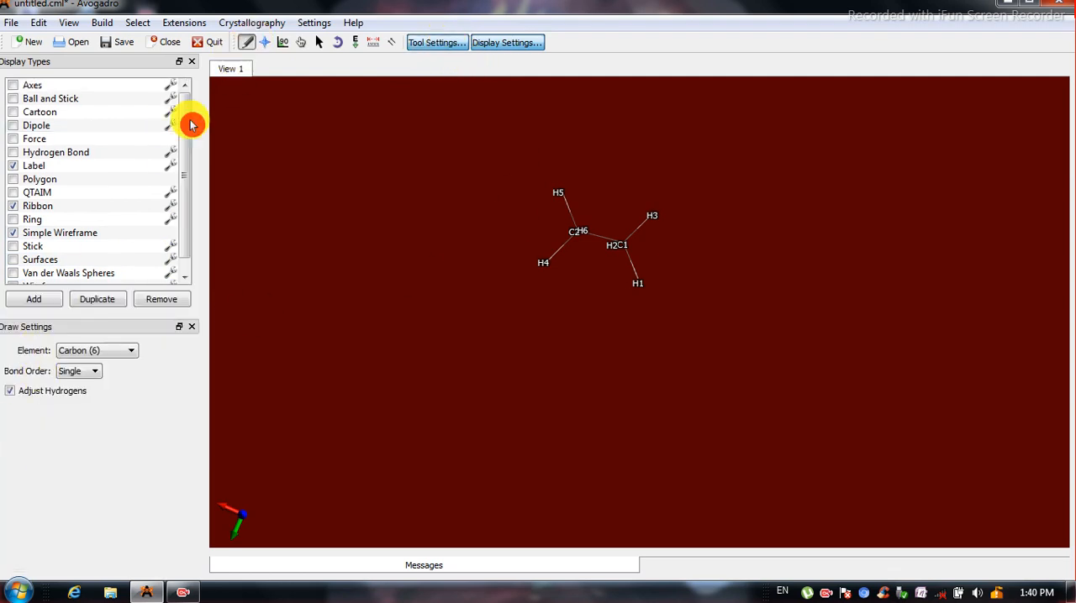
click(266, 43)
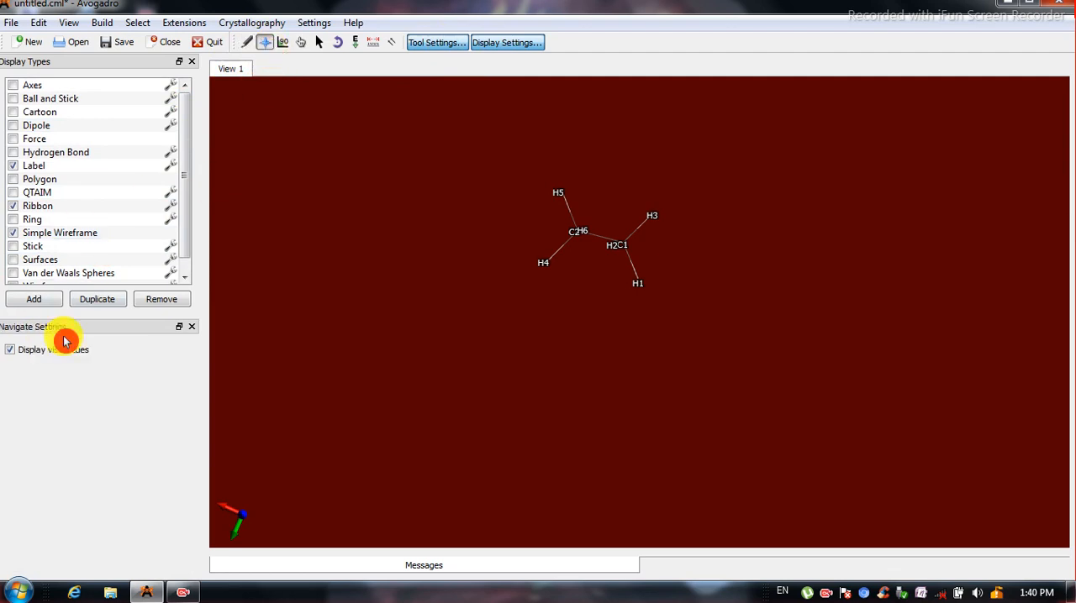
click(302, 43)
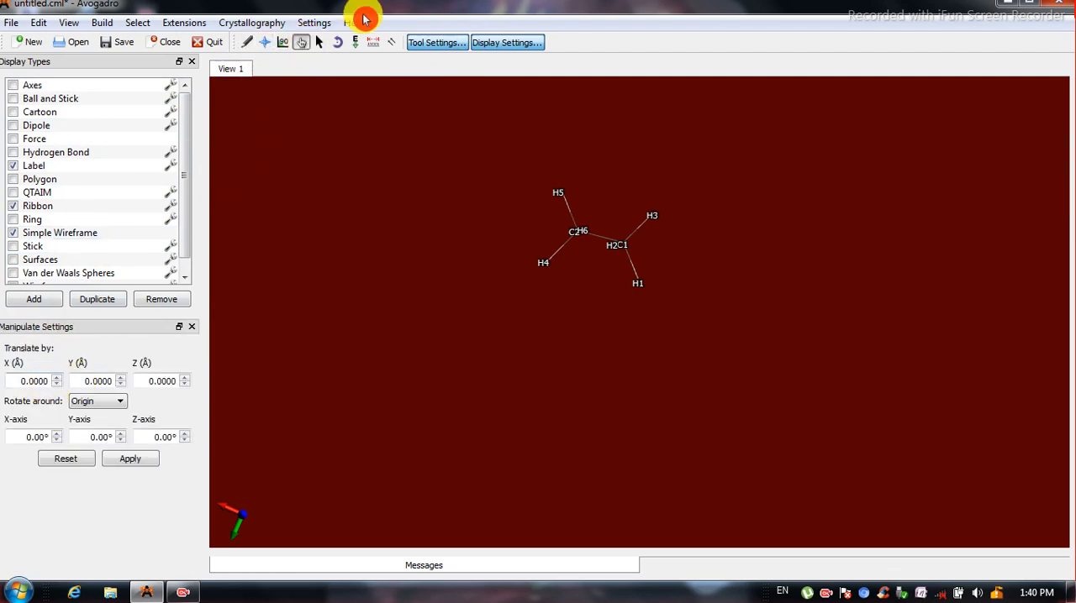
click(320, 43)
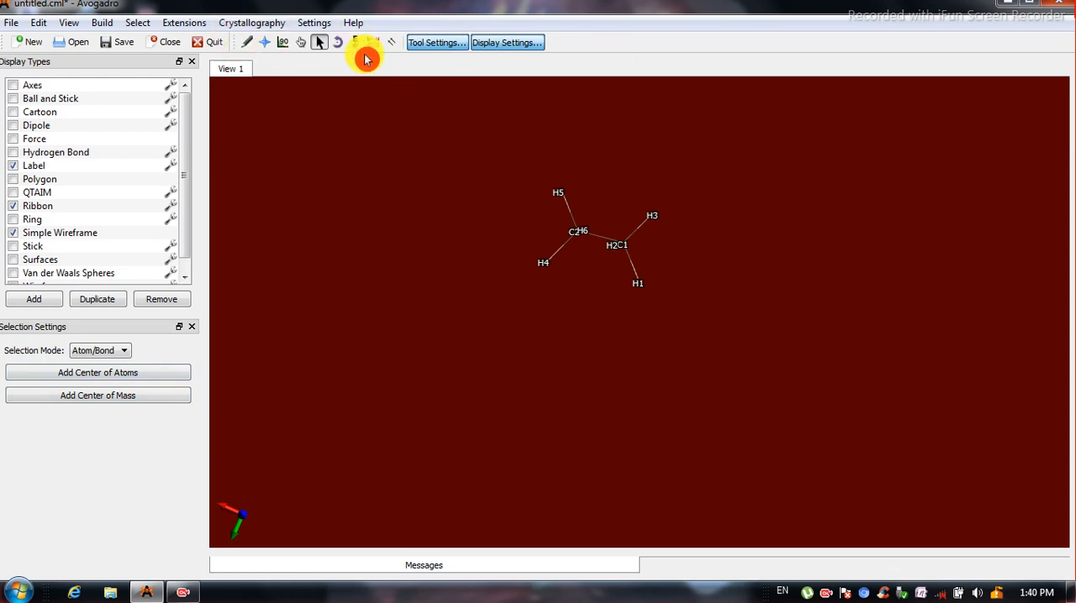
click(243, 44)
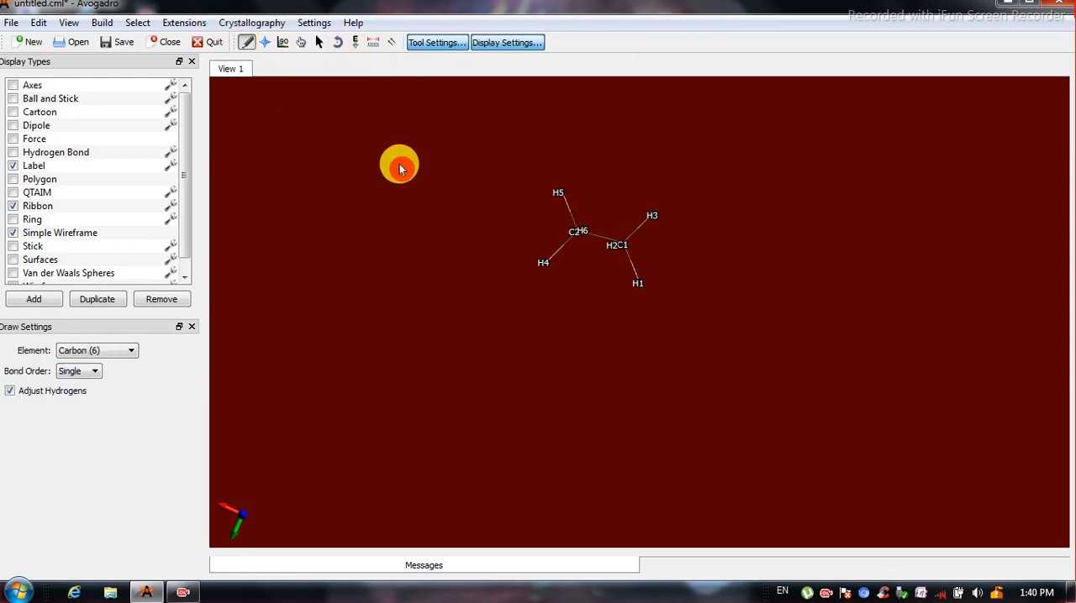
Show the ethane as Ball and Stick and turn off Simple Wireframe, Ribbon and Label.
click(14, 100)
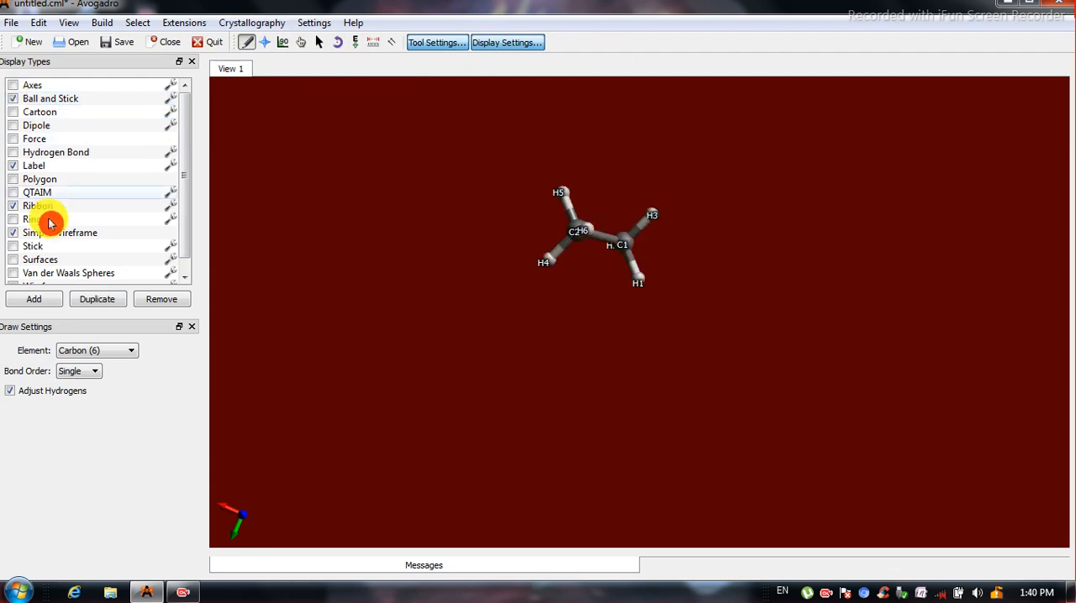
click(13, 234)
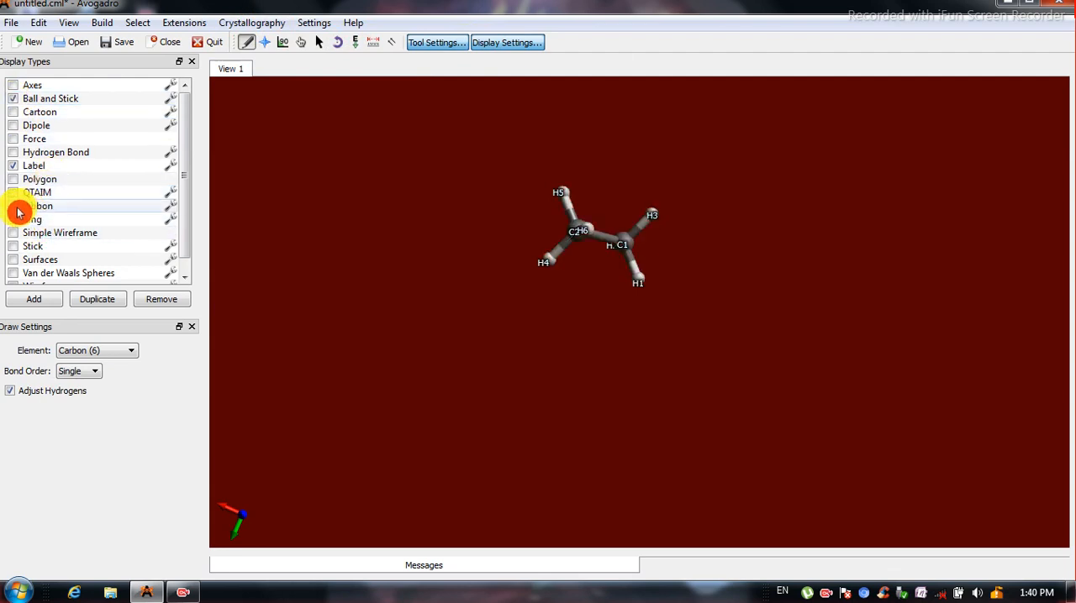
click(594, 317)
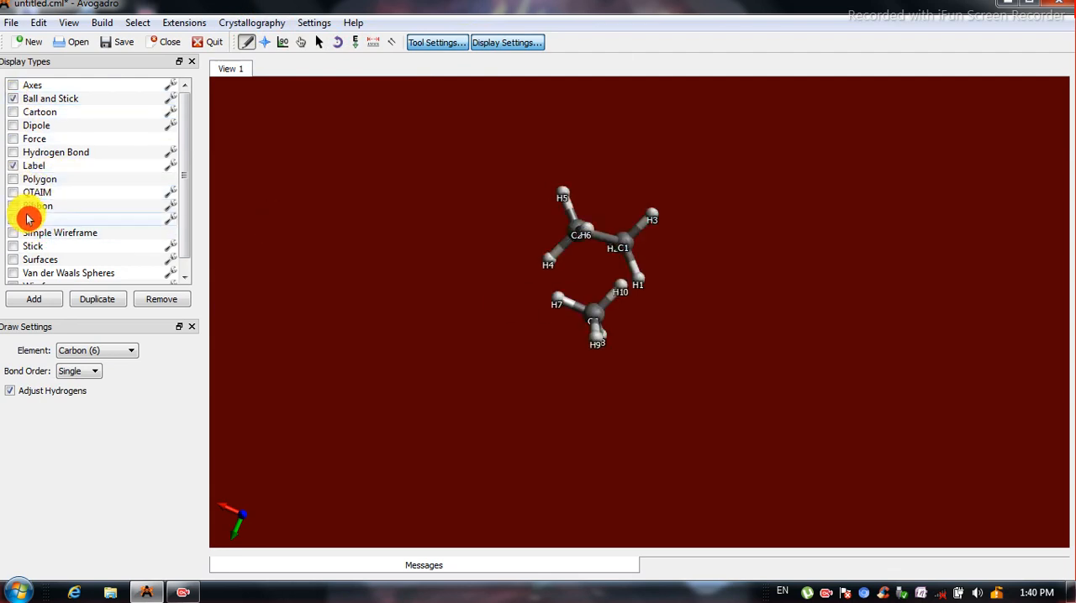
click(13, 166)
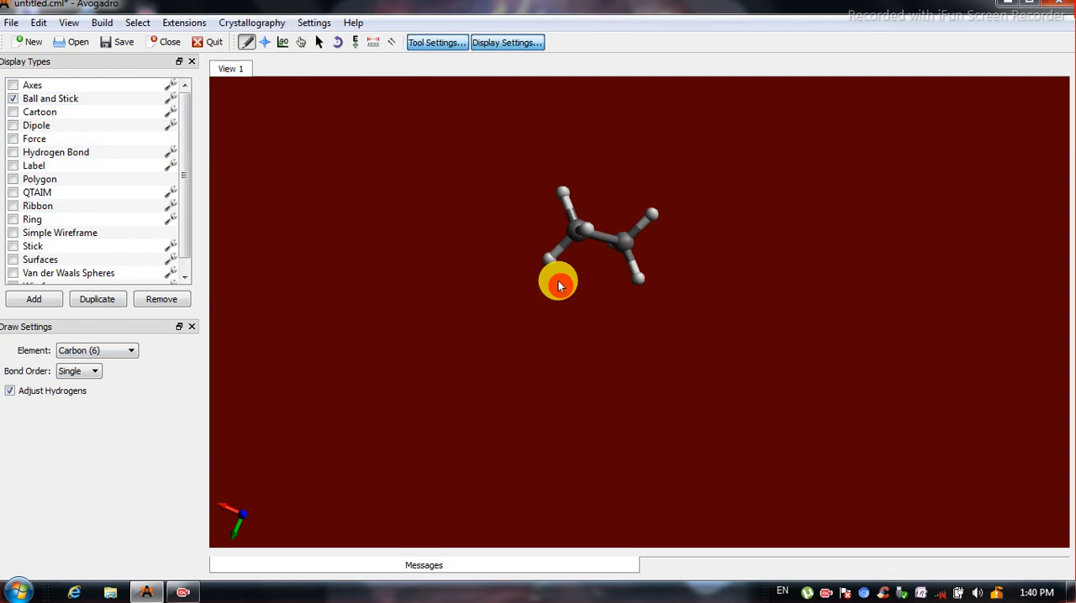
Set the element for drawing to Oxygen (8).
click(134, 353)
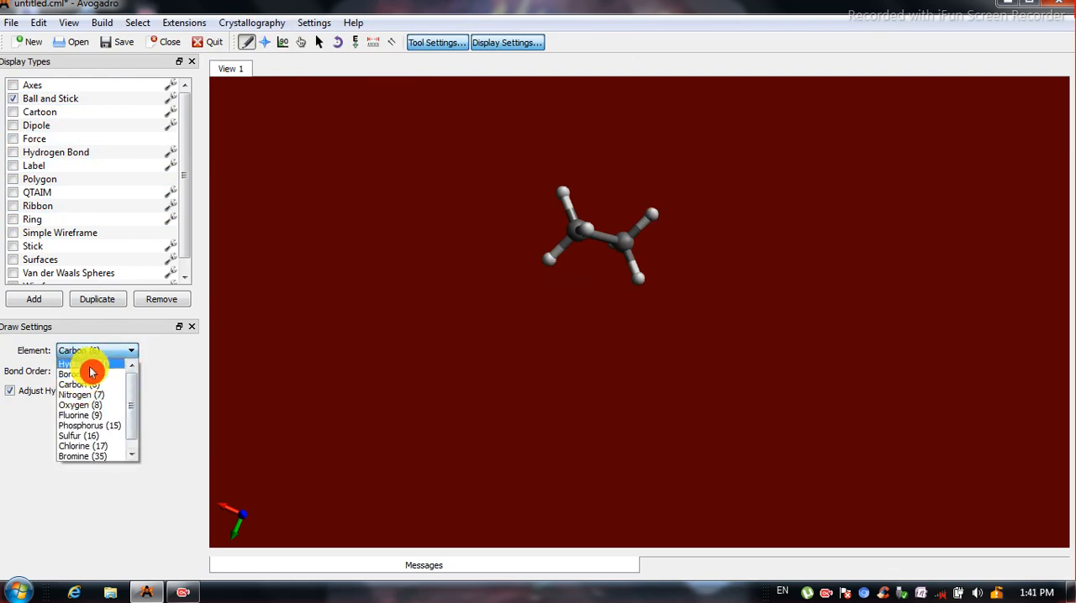
scroll(130, 413, down, 1)
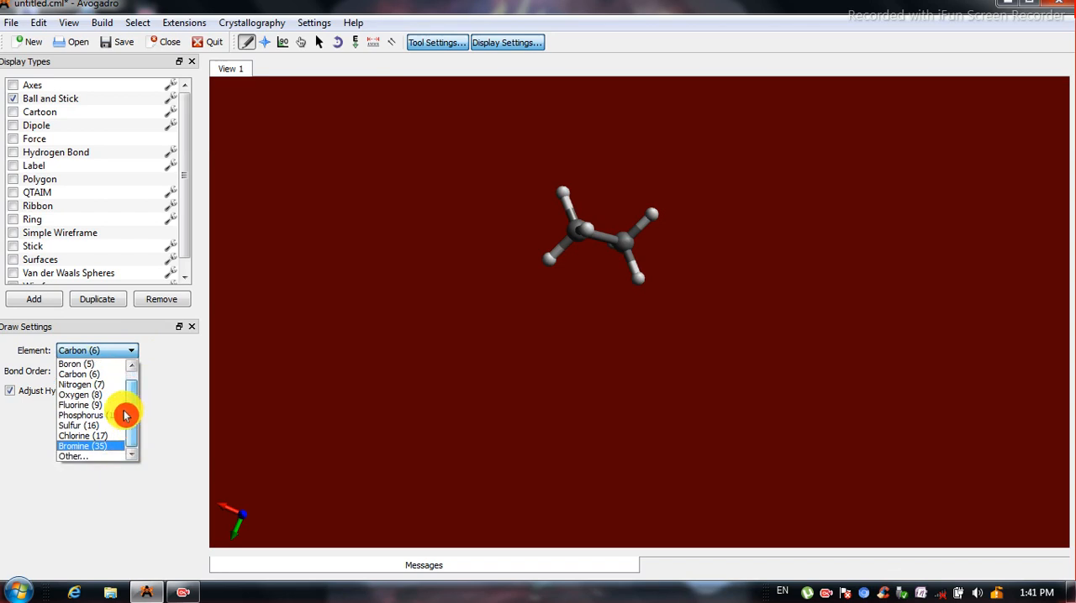
click(84, 397)
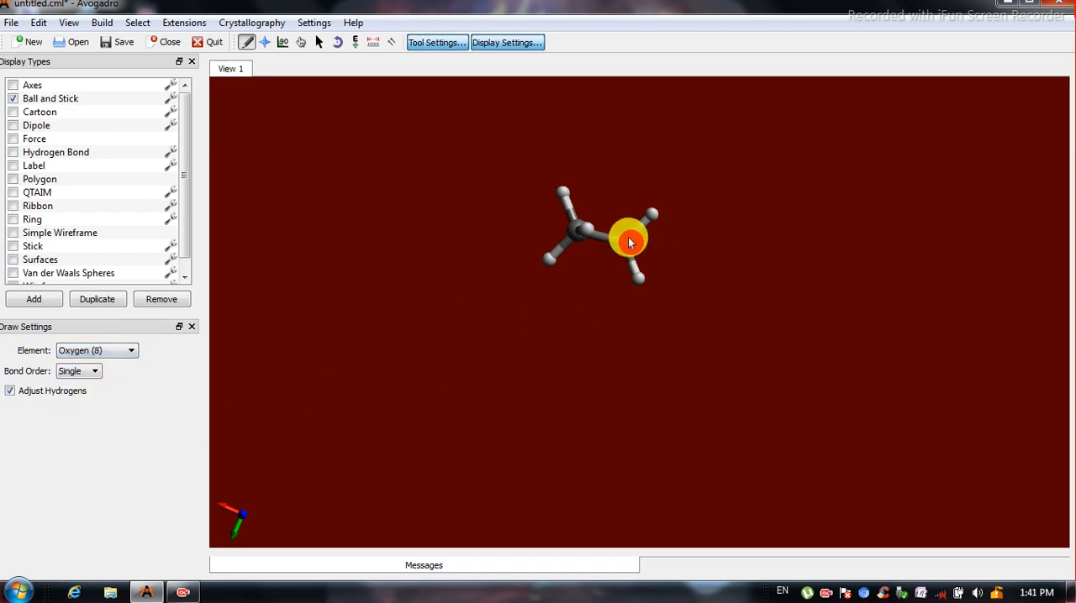
drag(634, 249, 645, 296)
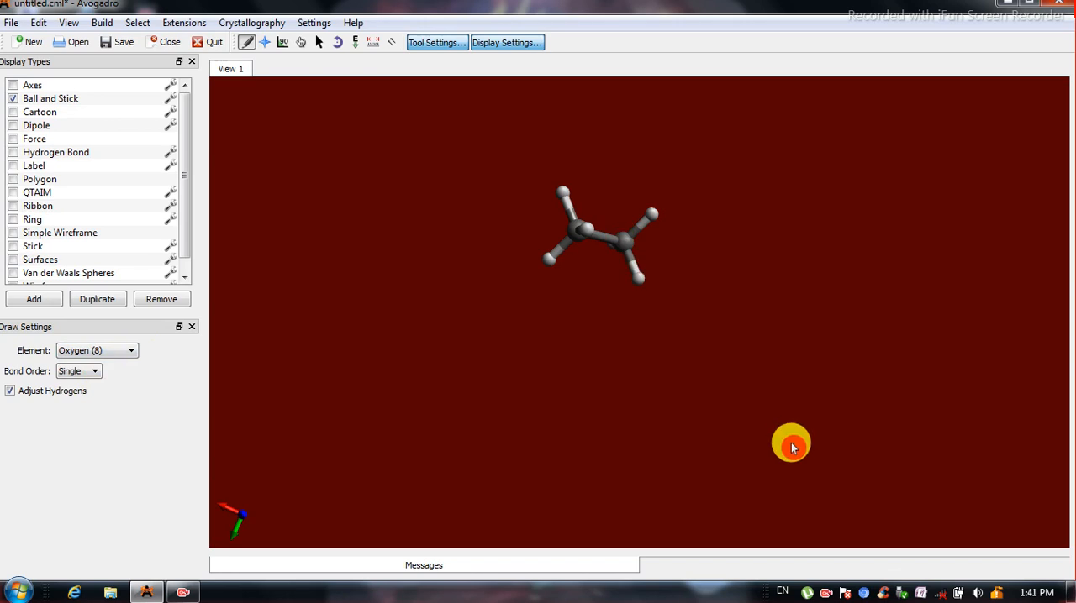
click(640, 283)
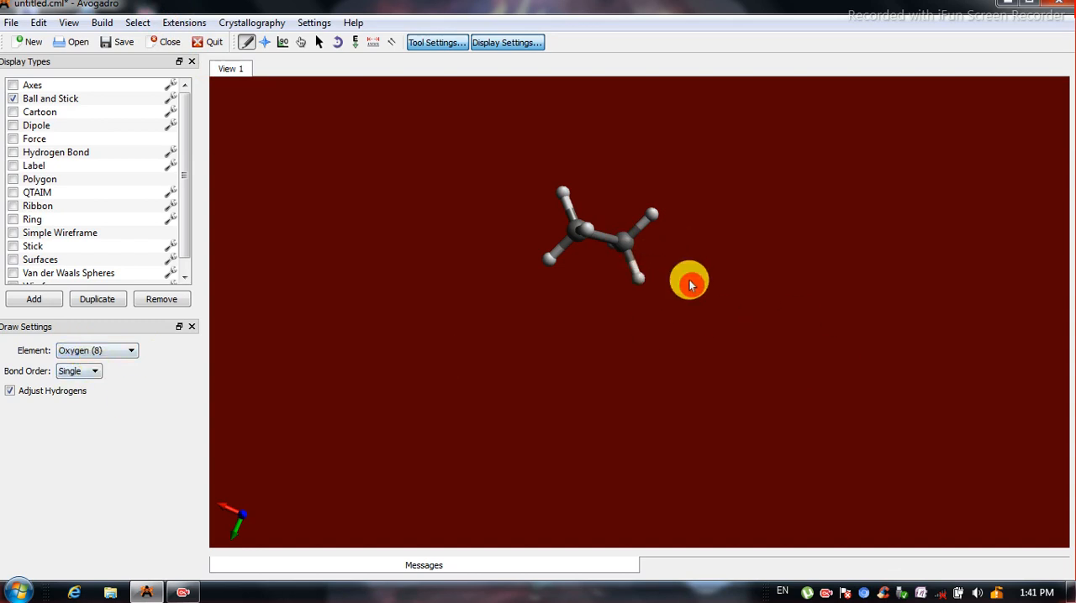
click(614, 243)
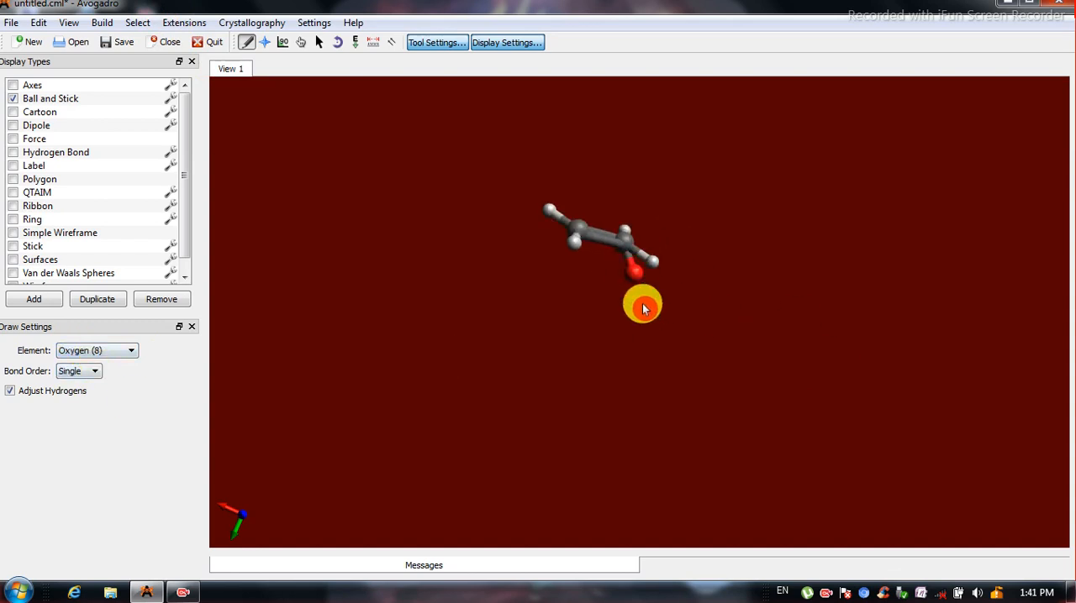
drag(642, 309, 644, 308)
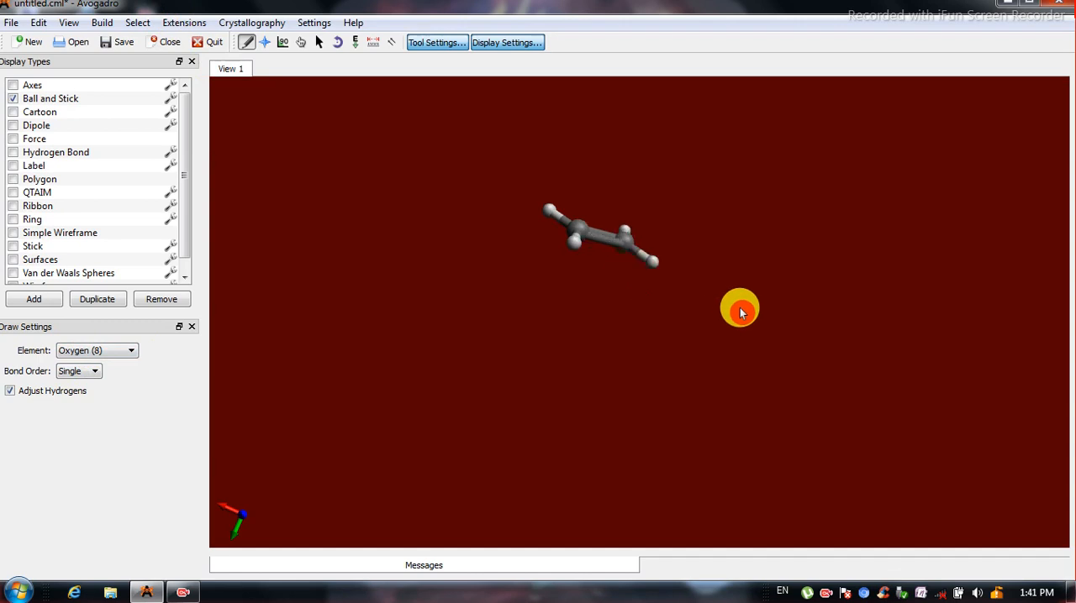
key(ctrl+z)
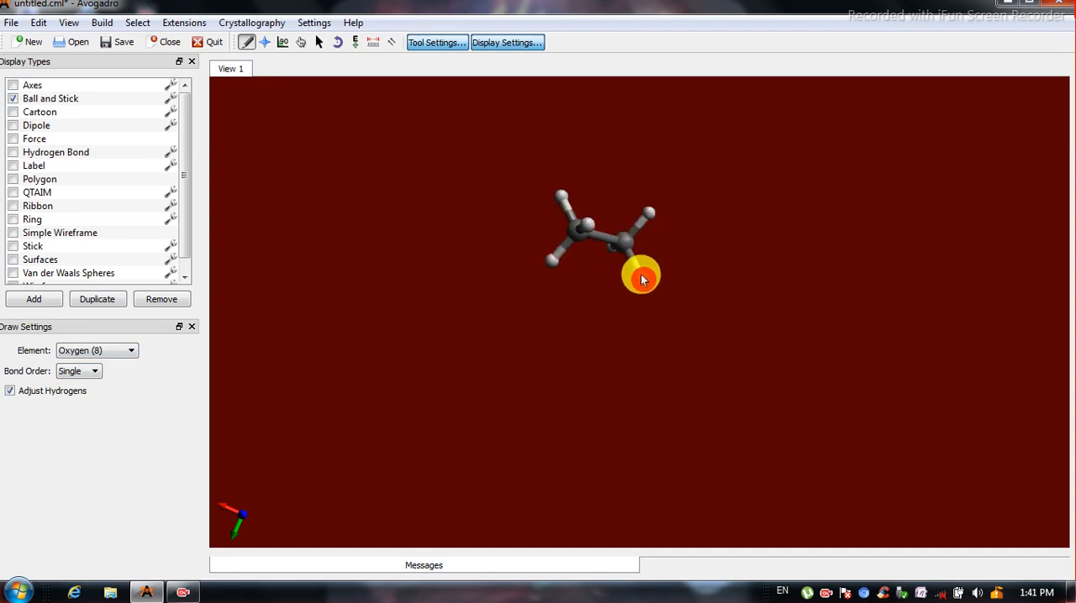
Replace one hydrogen of the ethane with an oxygen atom and raise the carbon–oxygen bond to a double bond.
drag(654, 291, 652, 291)
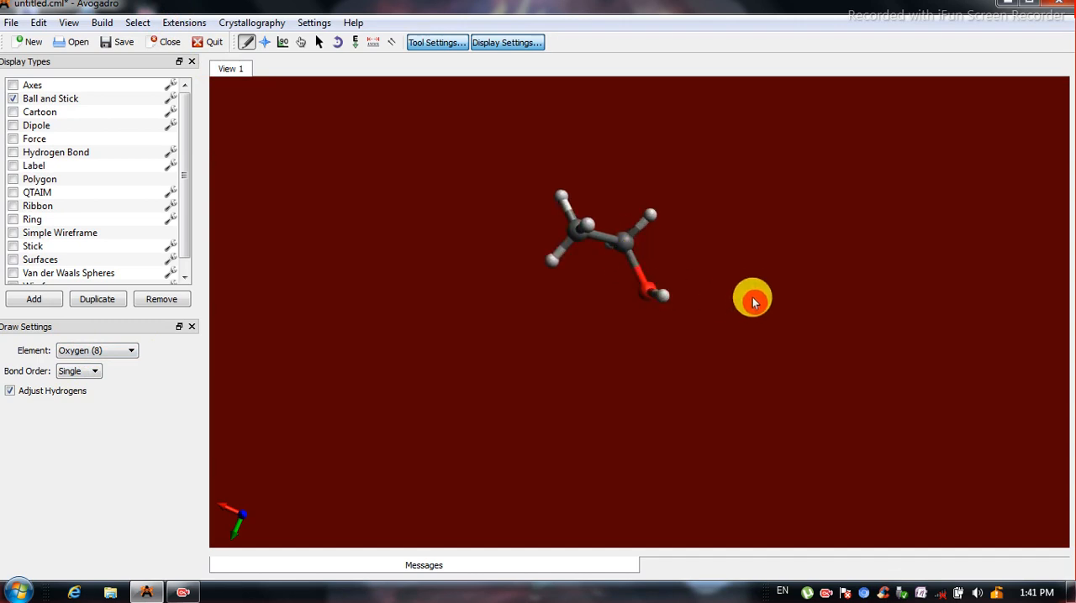
click(264, 42)
drag(696, 312, 616, 248)
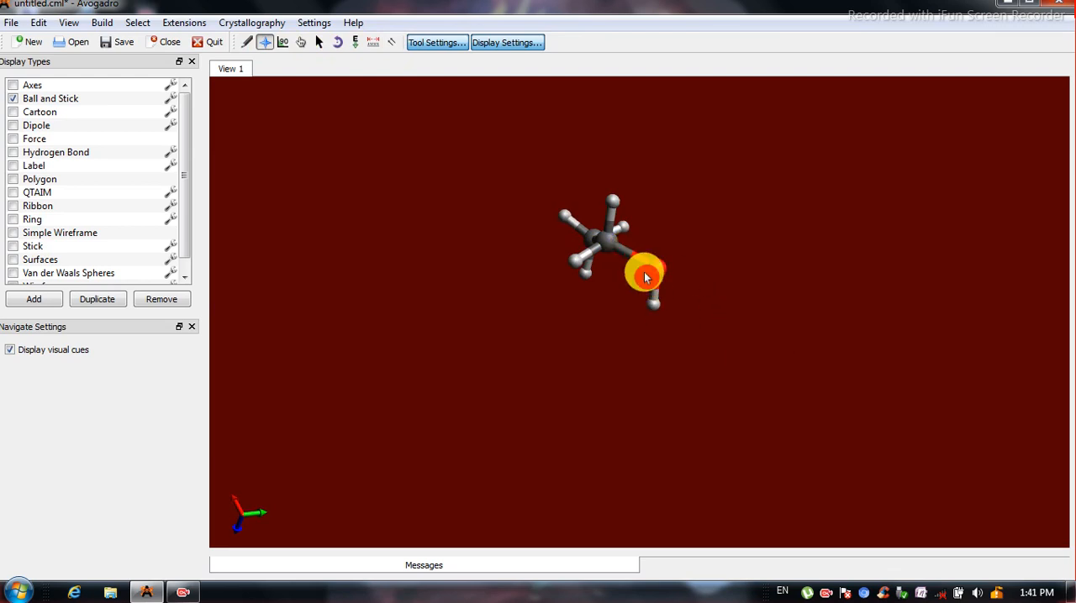
click(245, 42)
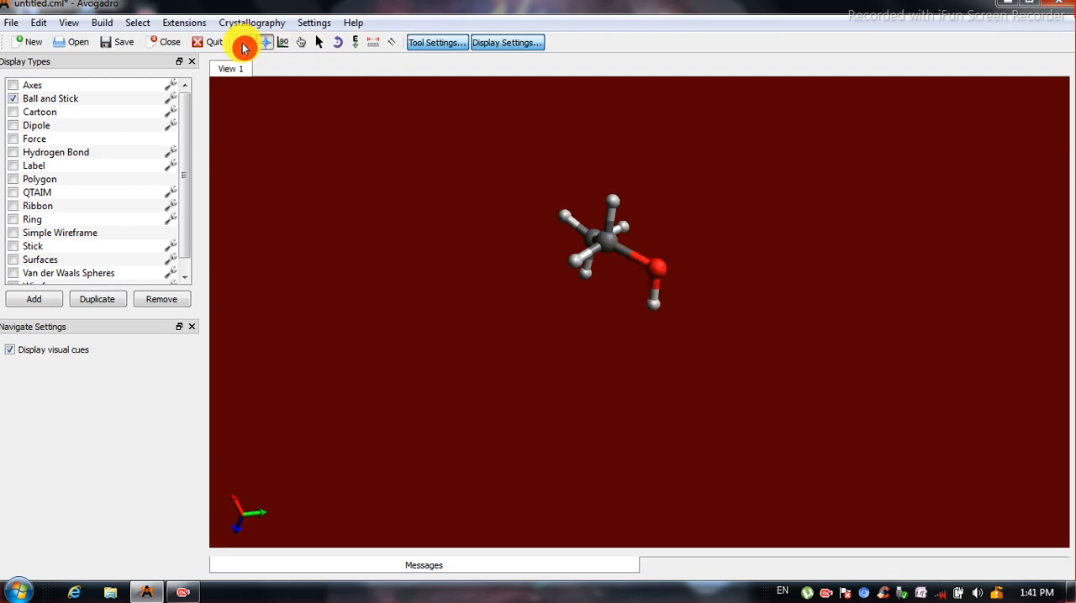
click(632, 254)
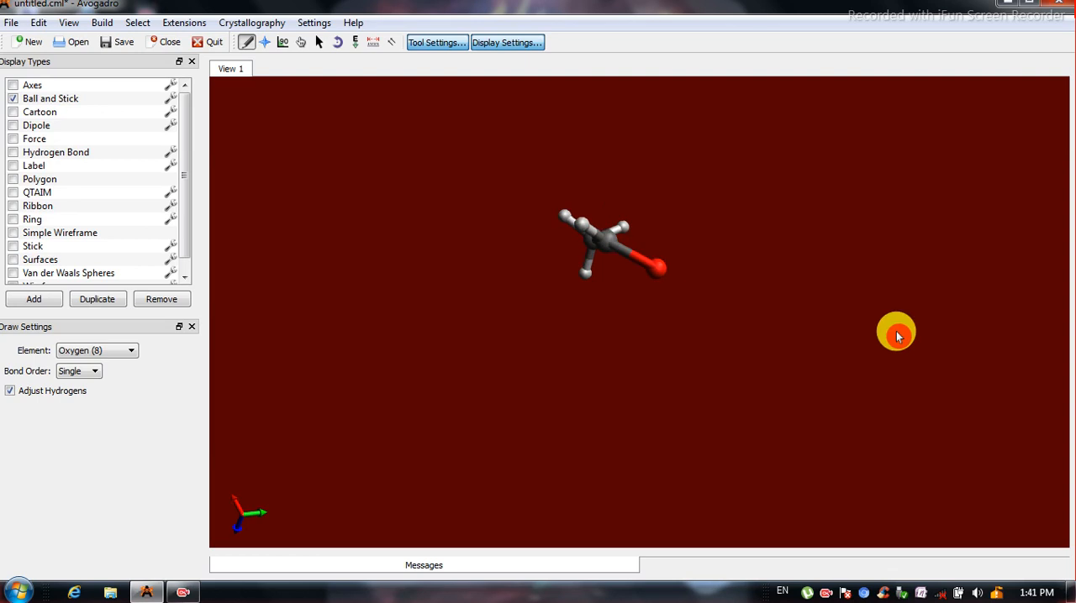
click(266, 44)
mouse_move(691, 252)
mouse_down()
mouse_move(715, 435)
mouse_move(605, 399)
mouse_move(542, 446)
mouse_move(622, 462)
mouse_move(641, 311)
mouse_up()
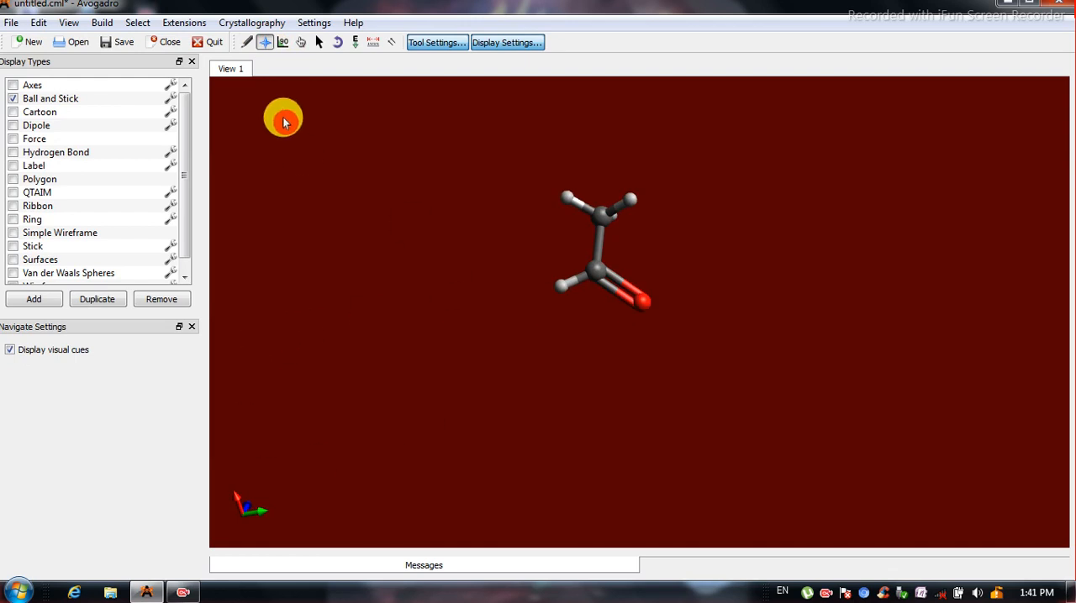
Replace the hydrogen on the carbonyl carbon with a Nitrogen (7) atom.
click(245, 43)
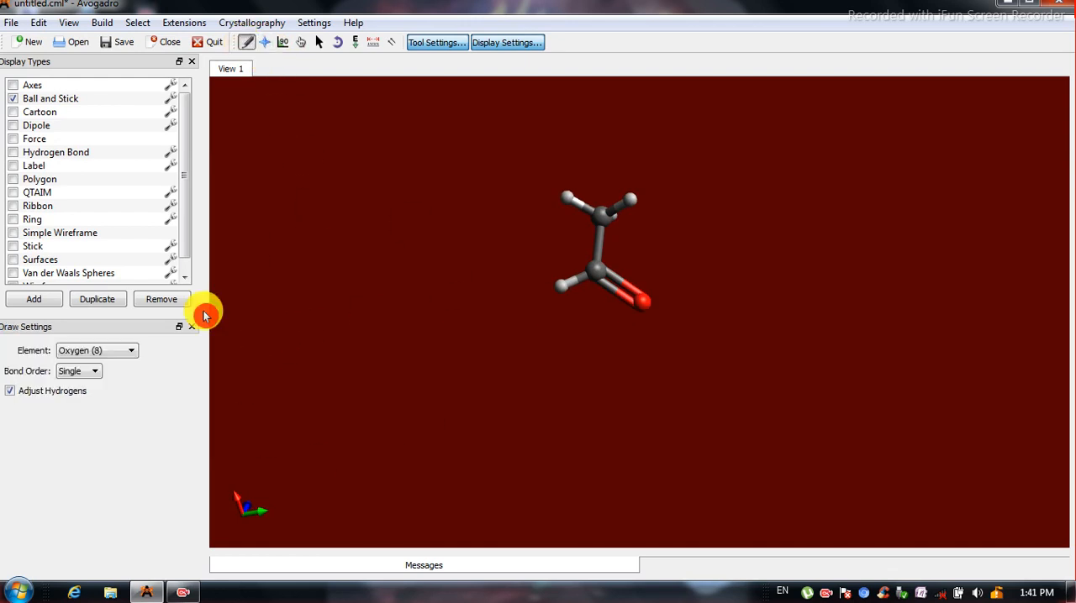
click(124, 351)
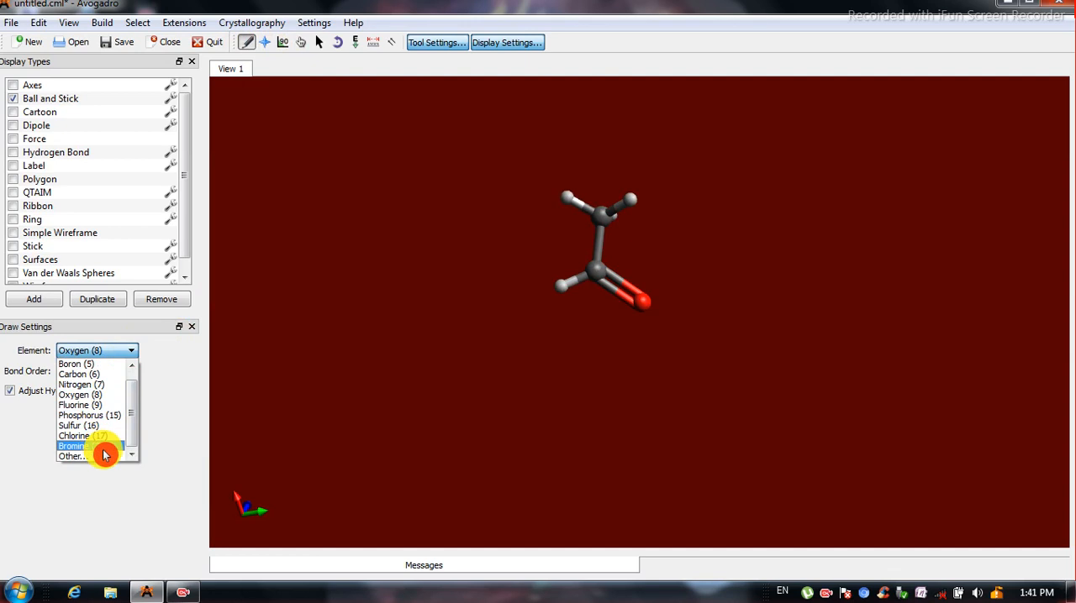
click(91, 387)
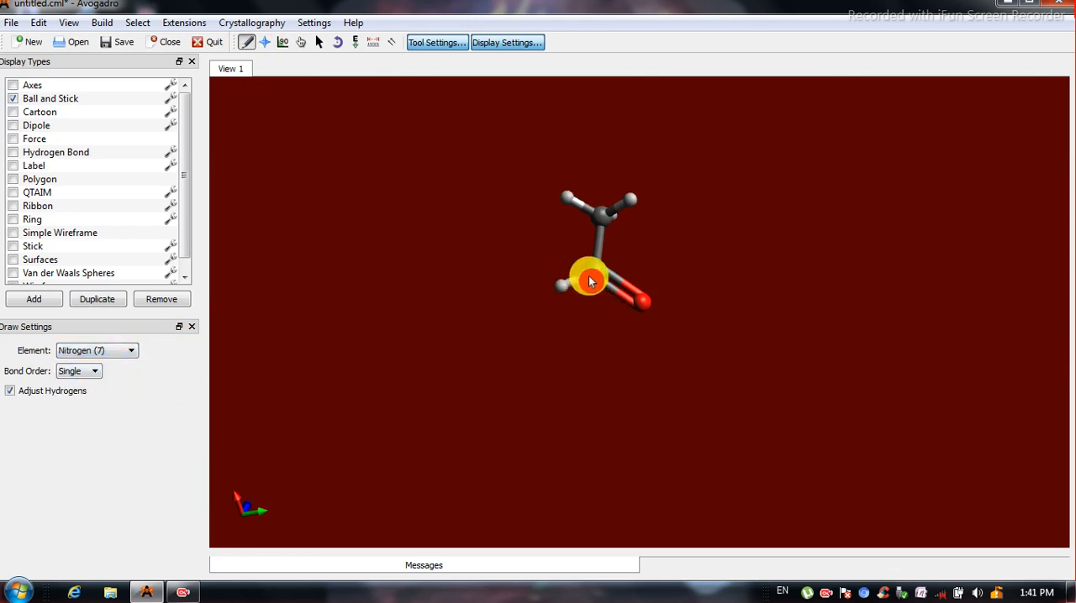
click(562, 286)
mouse_move(557, 288)
mouse_down()
mouse_move(561, 332)
mouse_move(543, 293)
mouse_up()
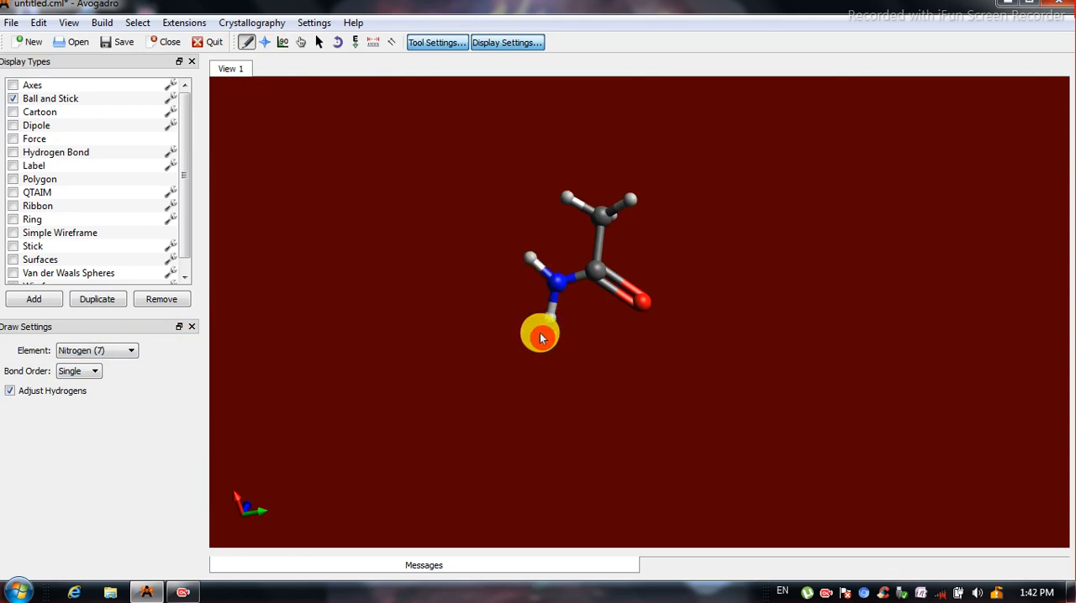
Change the carbon–nitrogen bond to a double bond.
double_click(578, 280)
scroll(571, 279, up, 10)
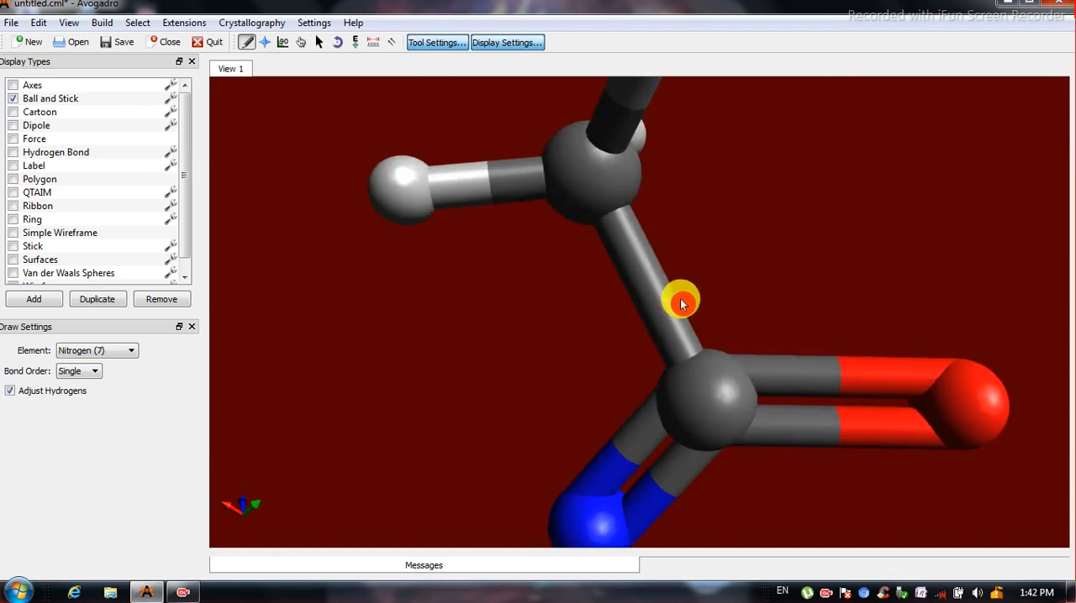
scroll(812, 372, down, 5)
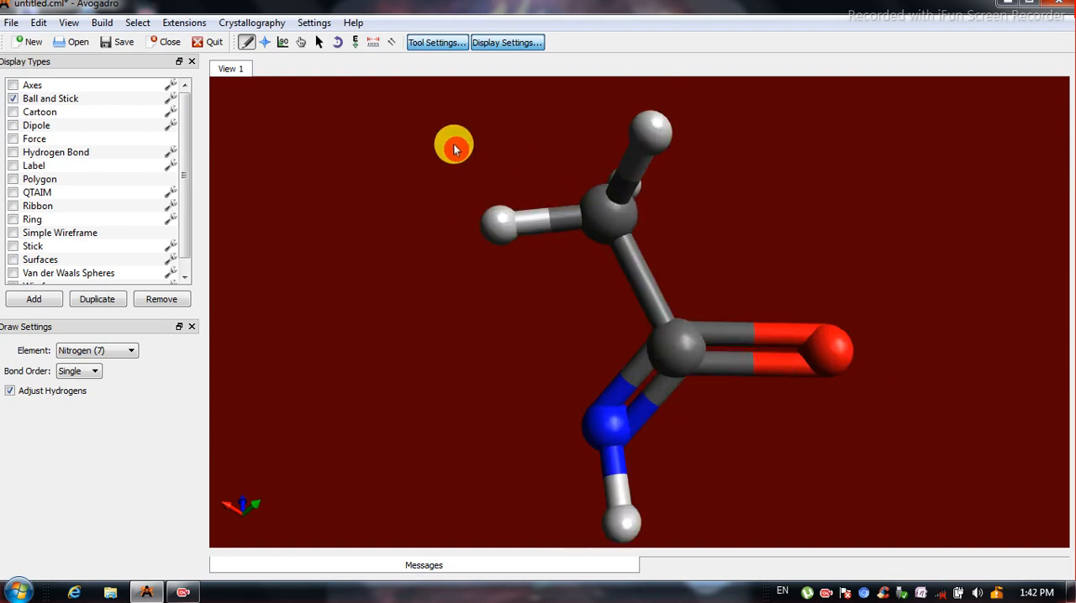
Raise the carbon–nitrogen bond to a triple bond and inspect the molecule from several angles.
click(265, 44)
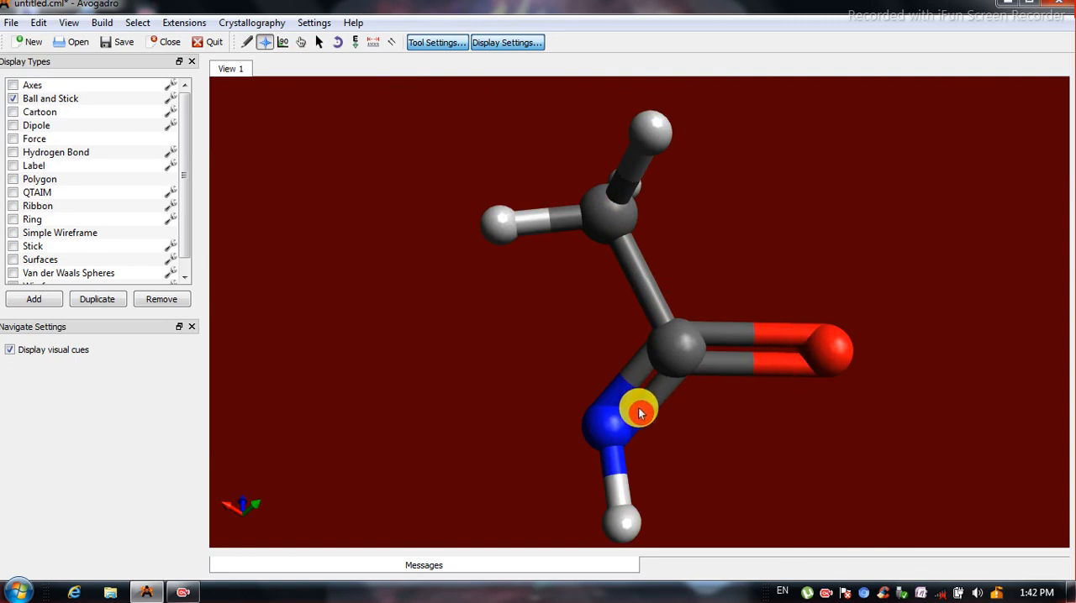
click(246, 42)
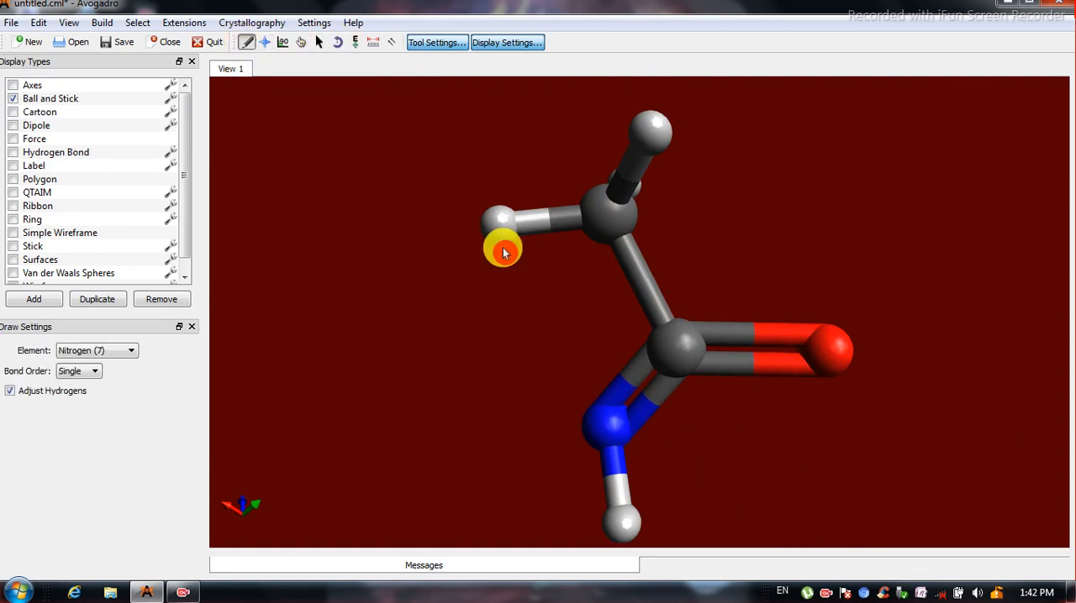
click(640, 385)
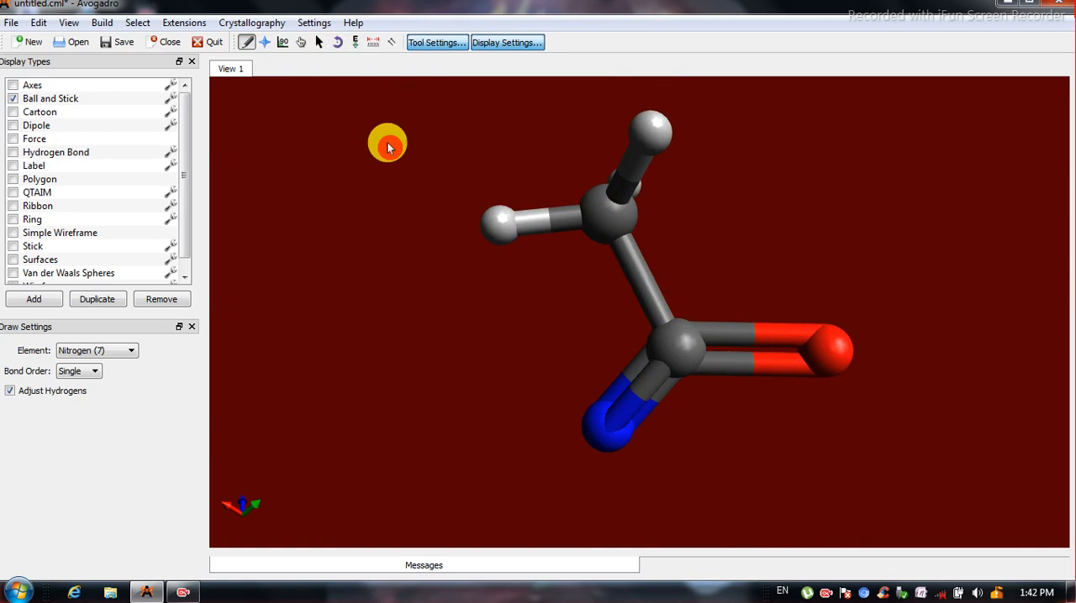
click(265, 42)
drag(771, 318, 679, 447)
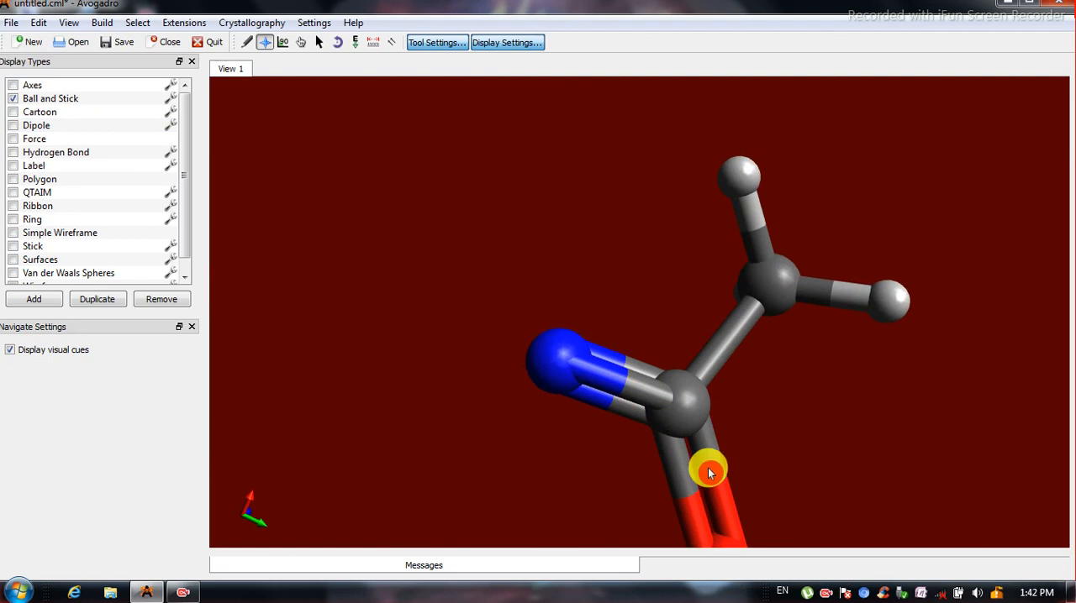
drag(625, 411, 908, 313)
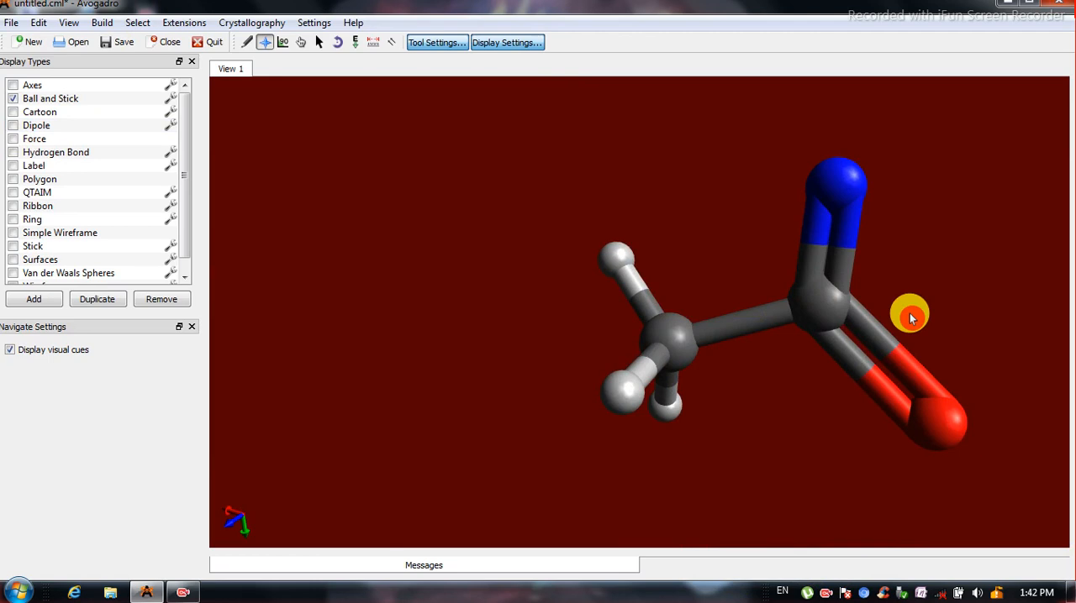
Choose Nickel (28) from the periodic table as the drawing element and place one nickel atom beside the molecule.
click(252, 41)
click(126, 353)
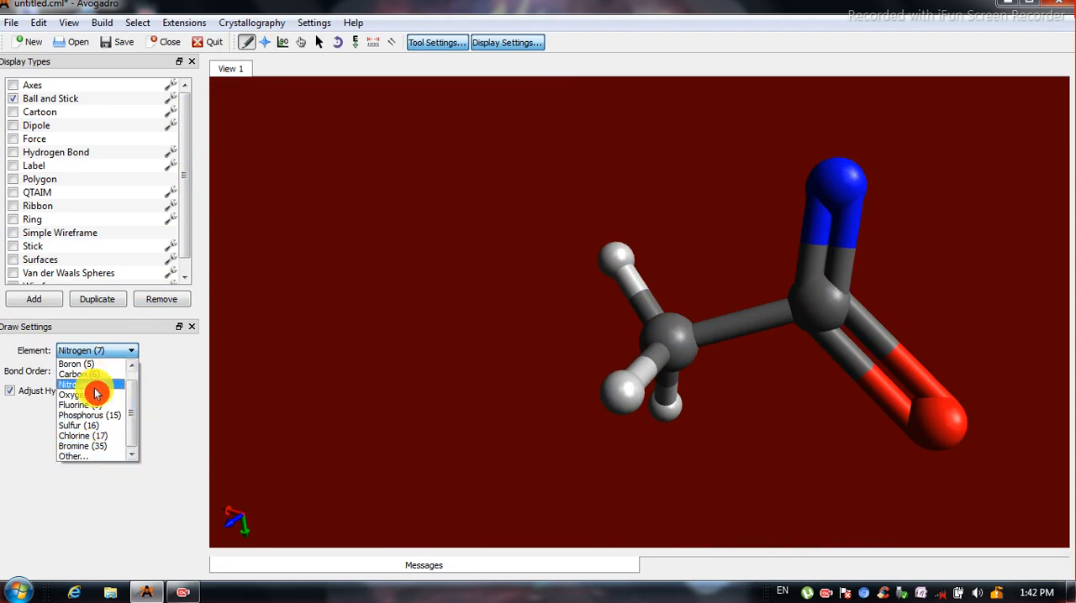
click(90, 458)
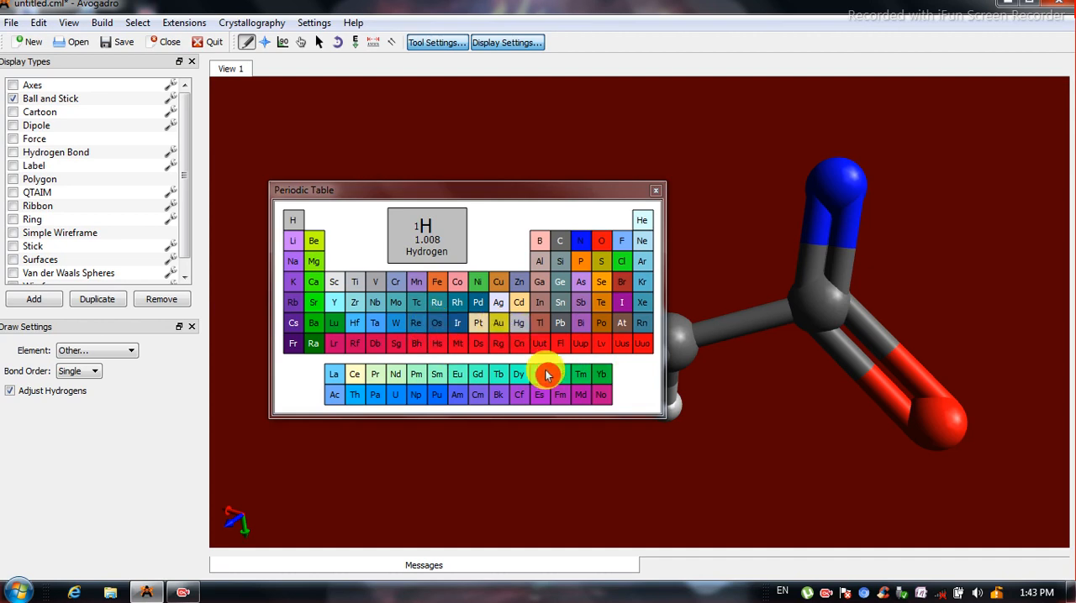
click(477, 283)
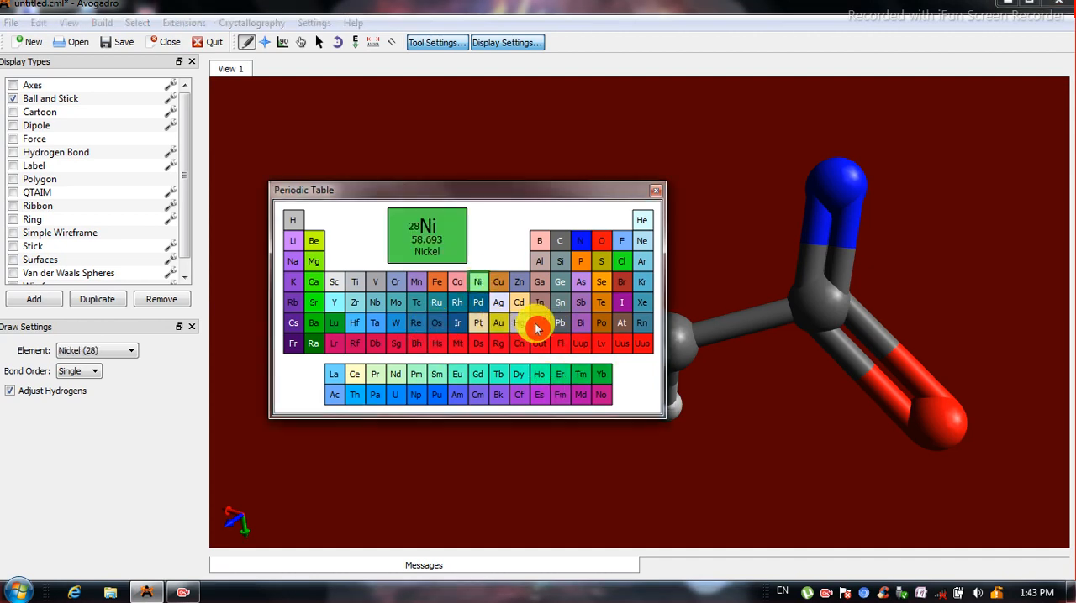
click(661, 195)
click(405, 193)
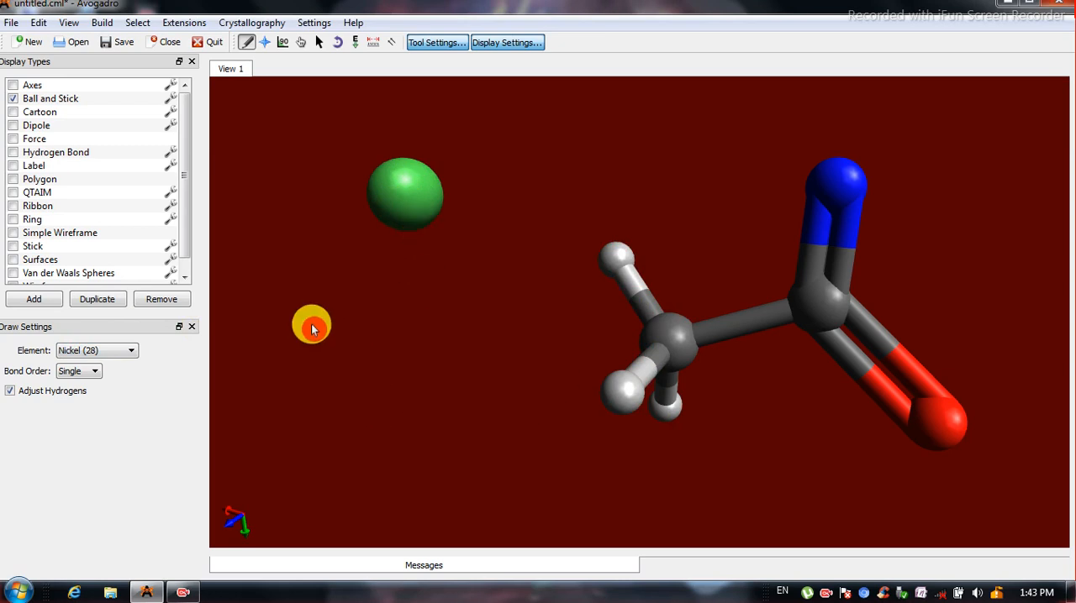
Bring up the periodic table again through the Other element option, look over the elements and close it.
click(129, 353)
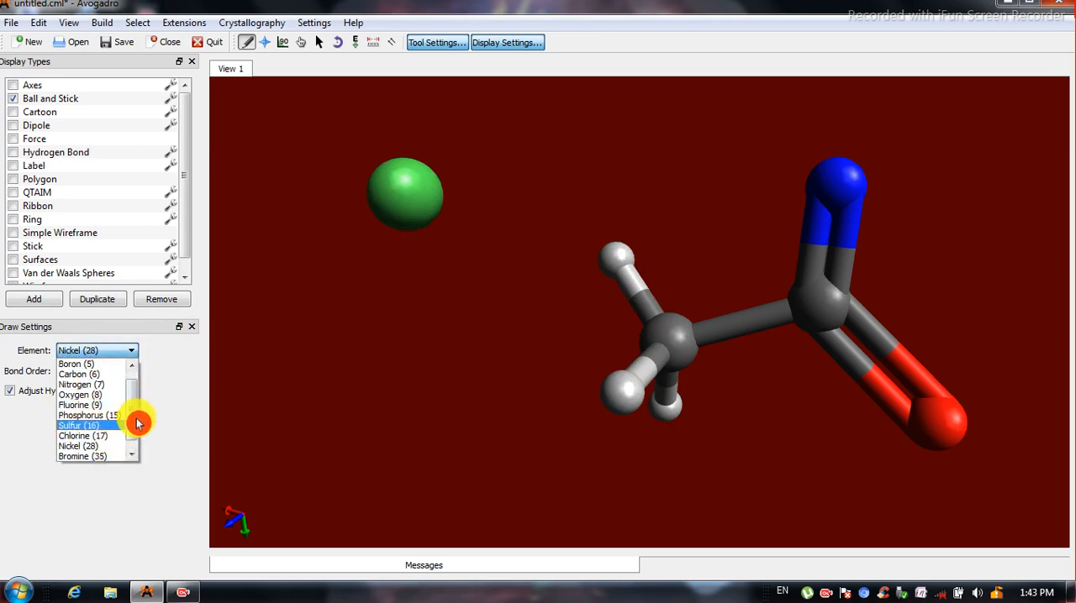
drag(133, 424, 133, 429)
click(100, 459)
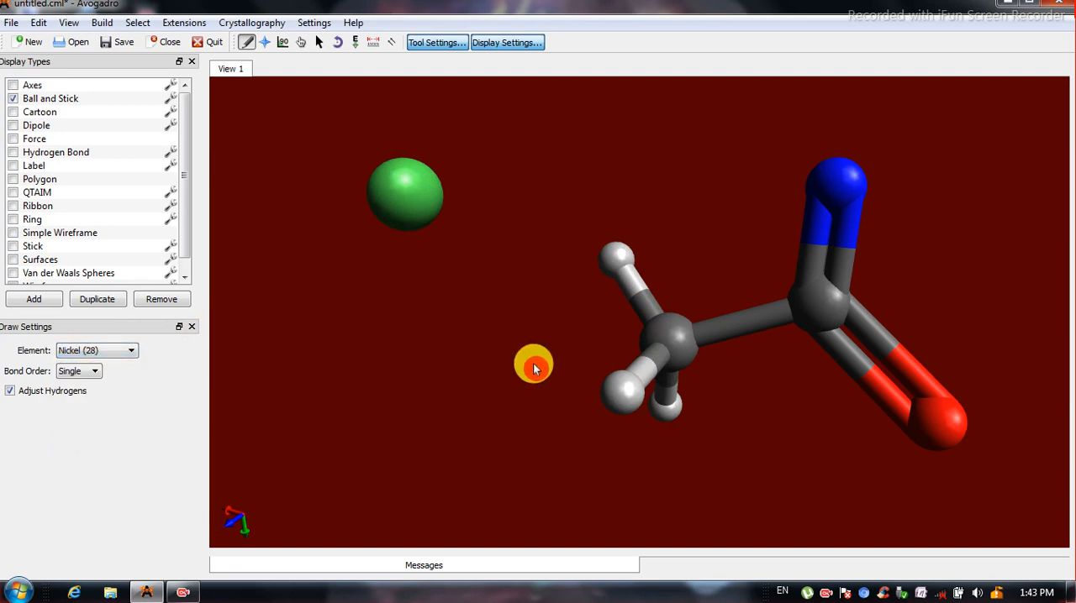
click(100, 353)
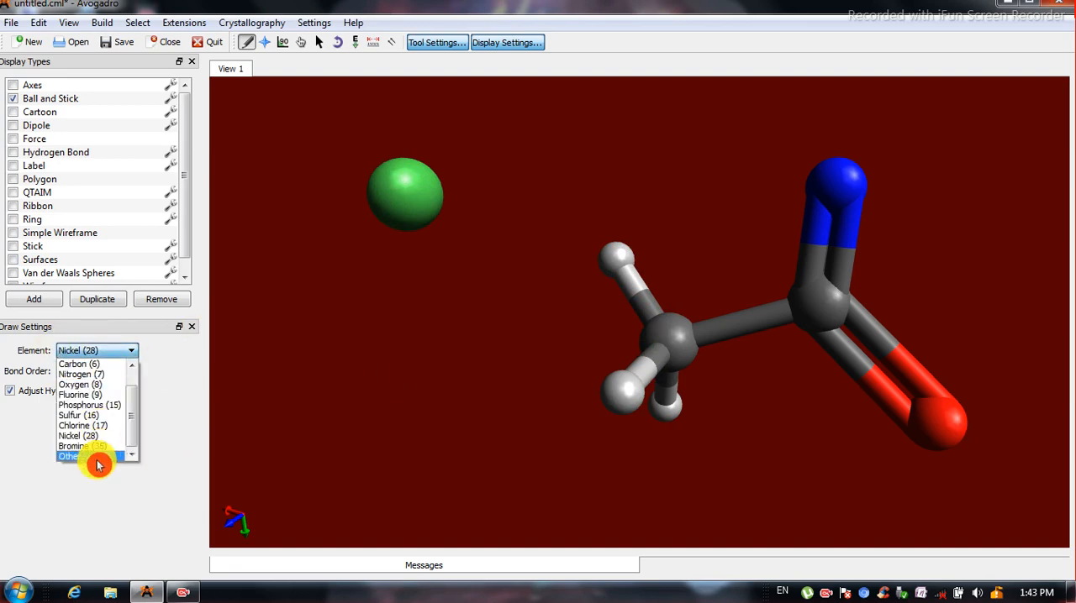
click(99, 461)
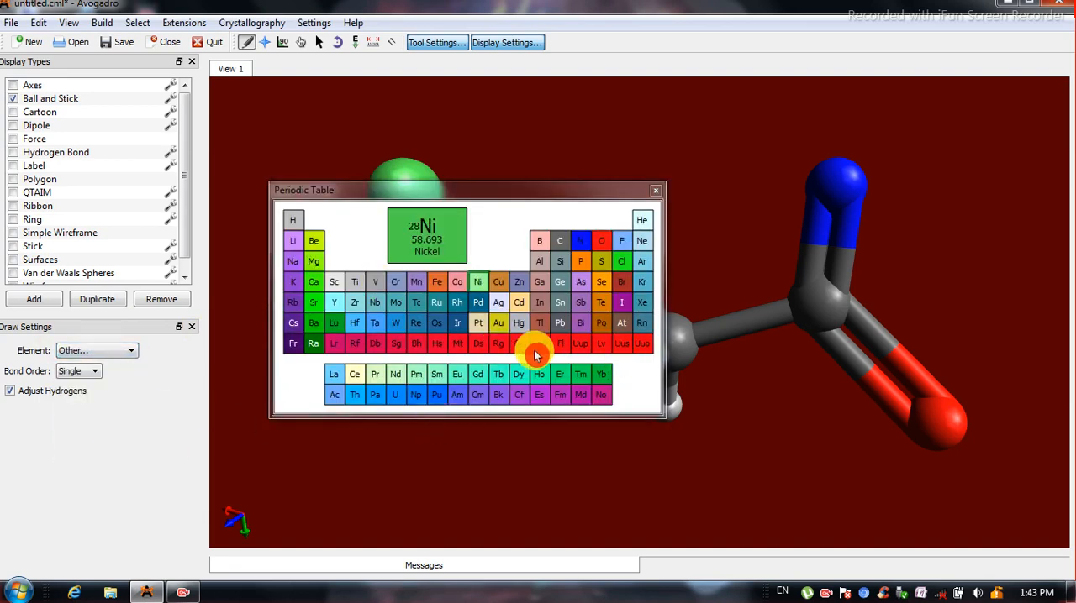
click(656, 197)
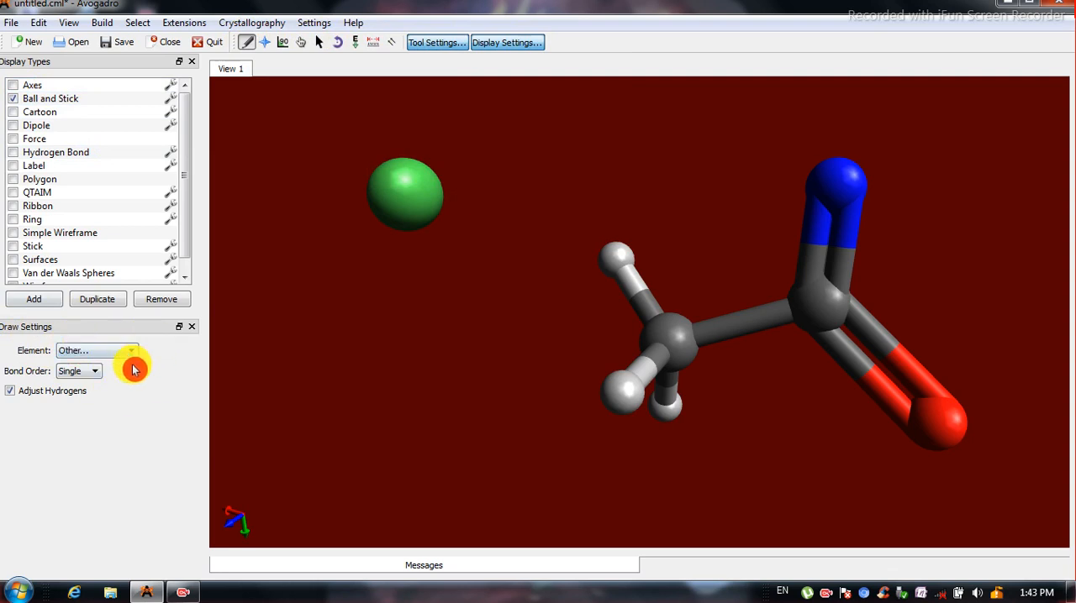
Select all atoms in the view, including the molecule and the nickel atoms, and delete them.
click(70, 23)
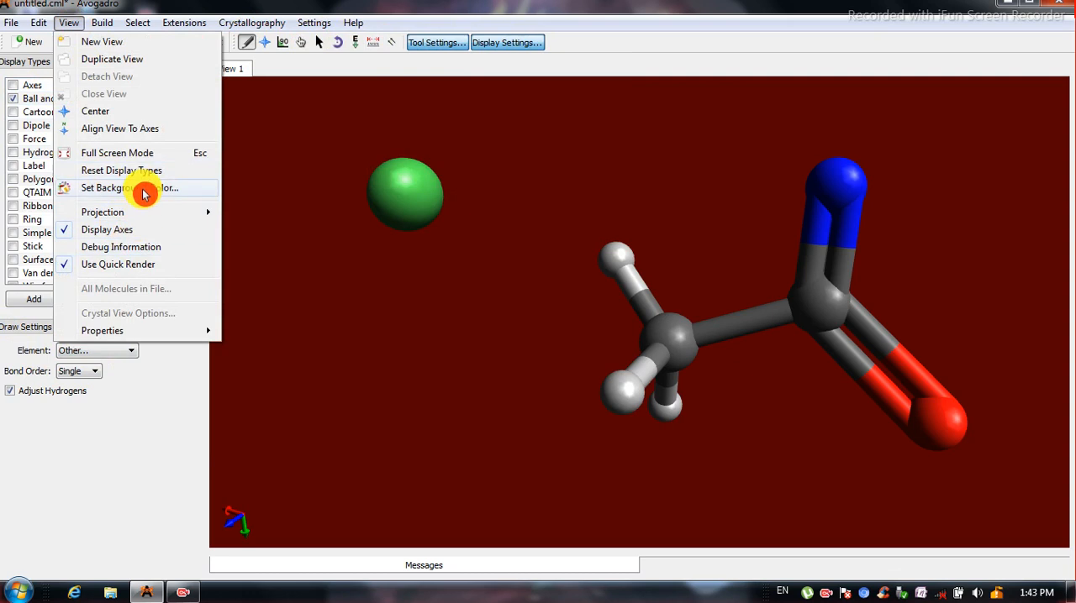
click(269, 257)
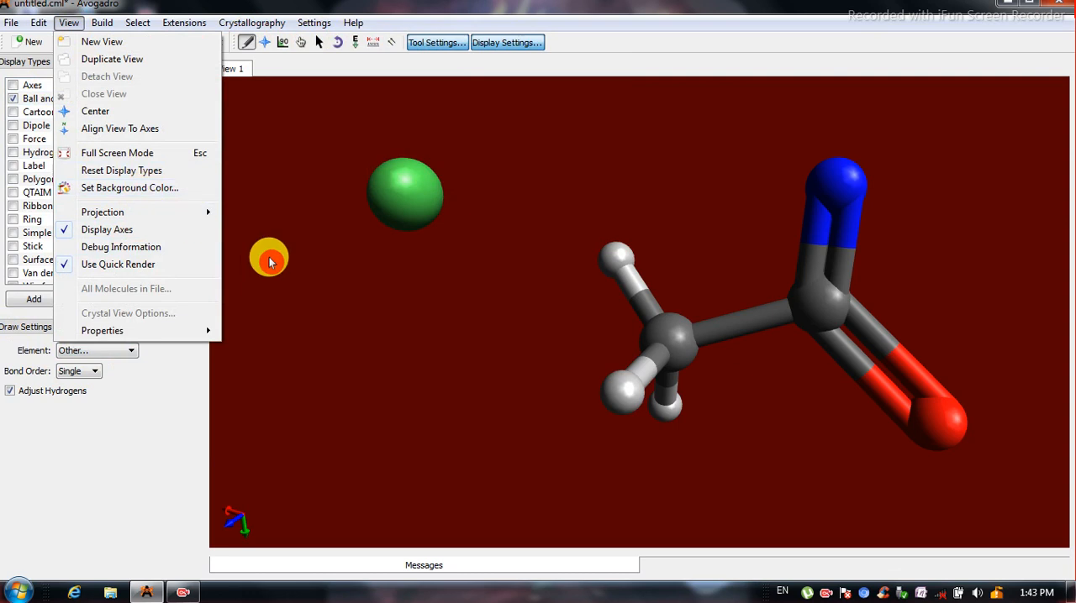
click(320, 46)
mouse_move(232, 129)
mouse_down()
mouse_move(303, 243)
mouse_move(969, 460)
mouse_move(1006, 491)
mouse_up()
key(Delete)
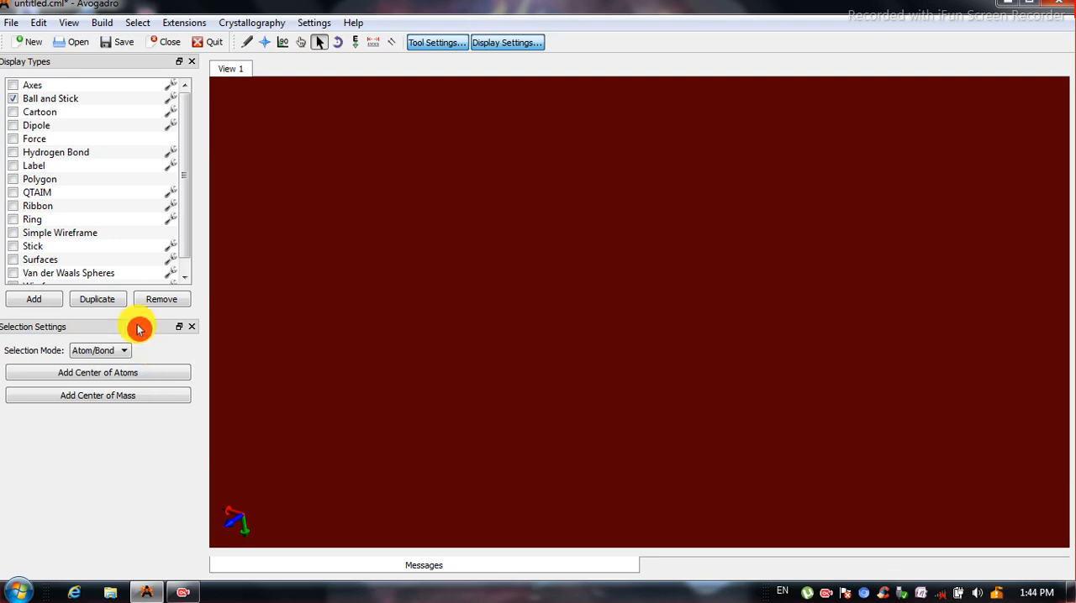
Draw a three-carbon chain with Carbon (6), single bonds and adjusted hydrogens, and change one end carbon–carbon bond to double.
click(246, 43)
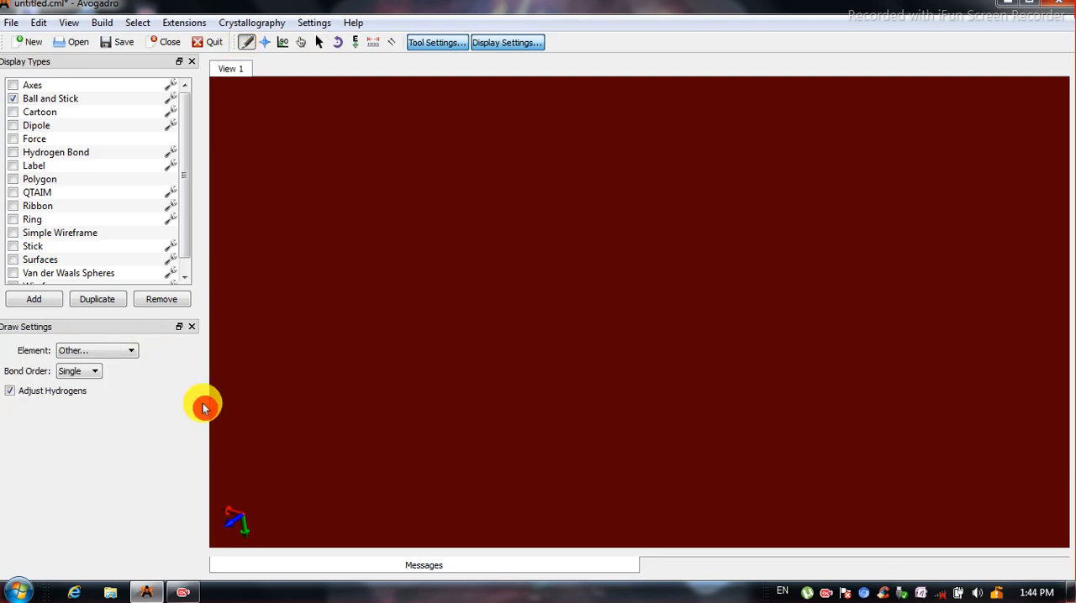
click(116, 352)
click(102, 366)
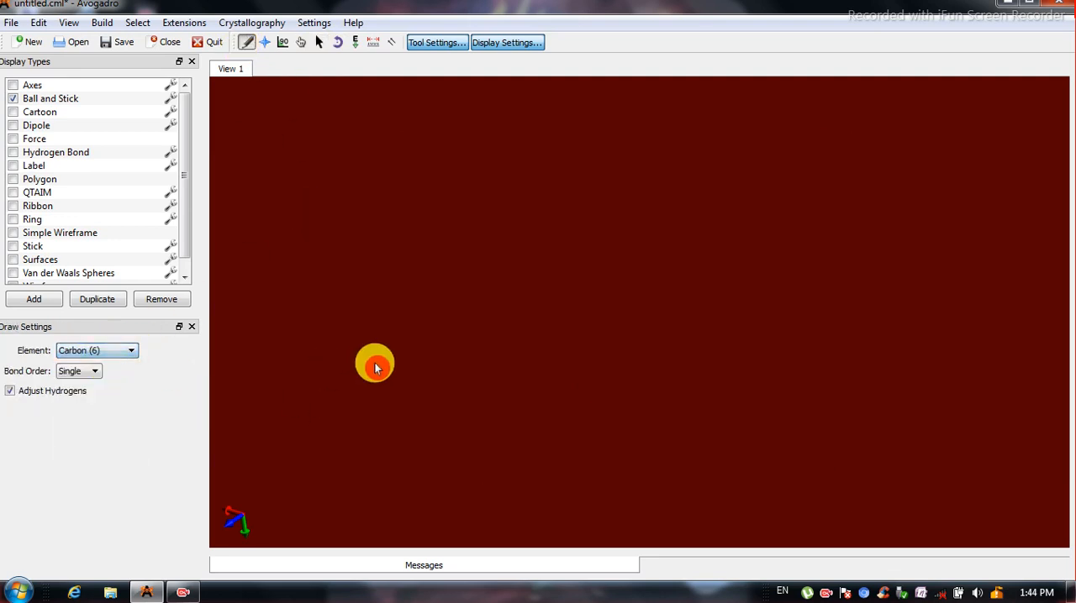
click(439, 286)
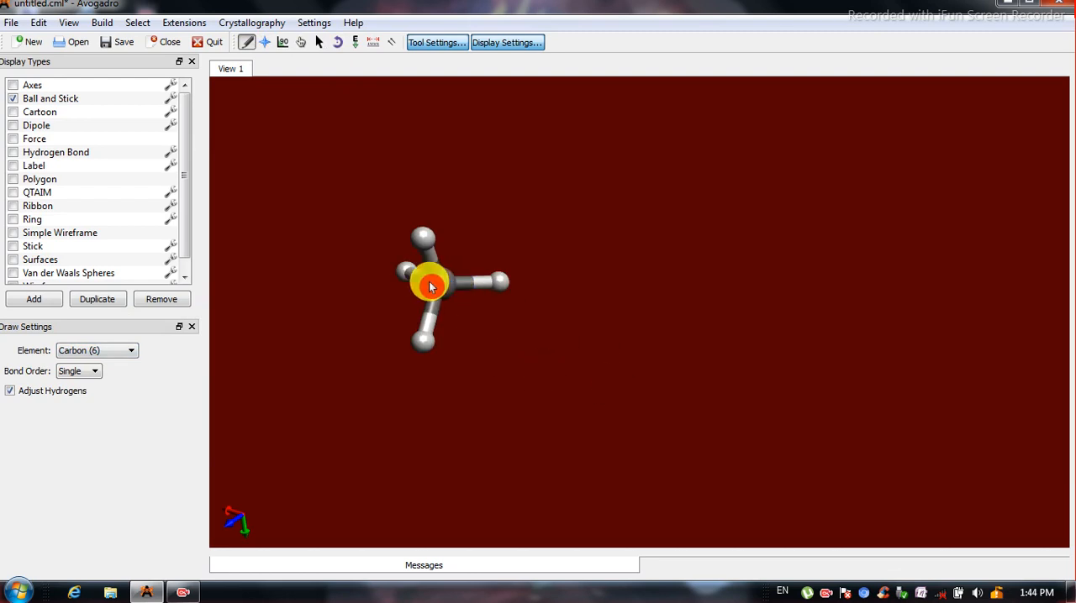
mouse_move(444, 291)
mouse_down()
mouse_move(523, 381)
mouse_move(515, 385)
mouse_move(615, 285)
mouse_up()
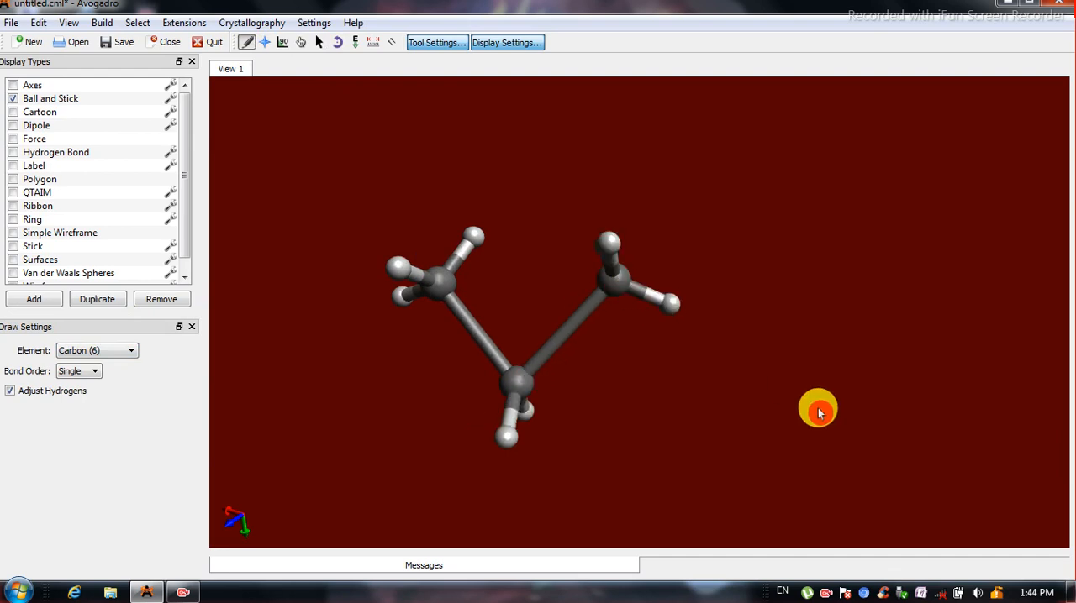
click(479, 338)
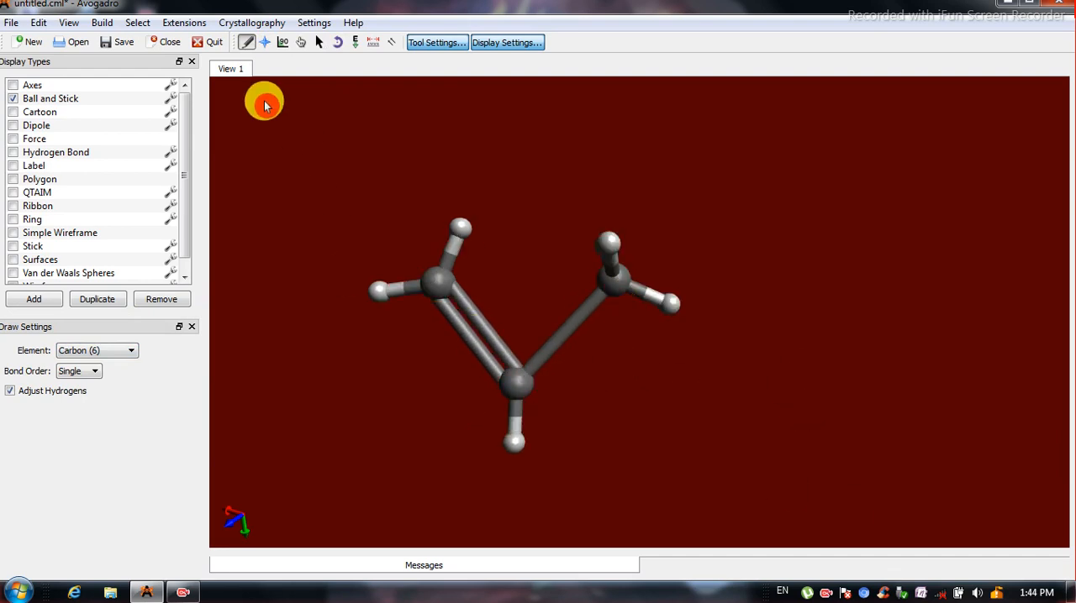
Rotate the new molecule to inspect it and review its overall molecule properties, closing the summary when done.
click(265, 42)
drag(517, 382, 541, 257)
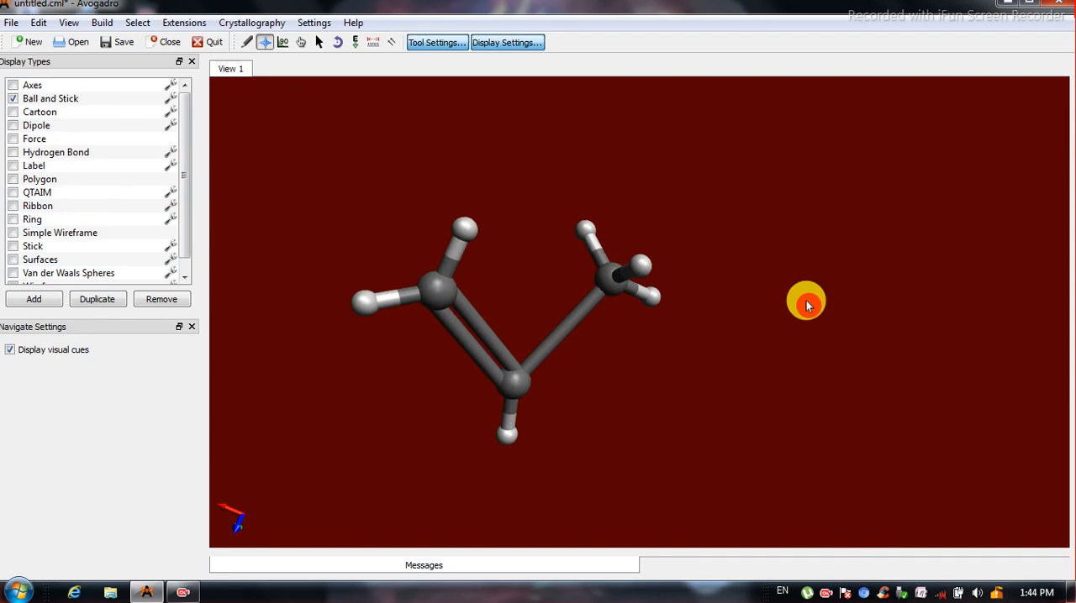
click(67, 25)
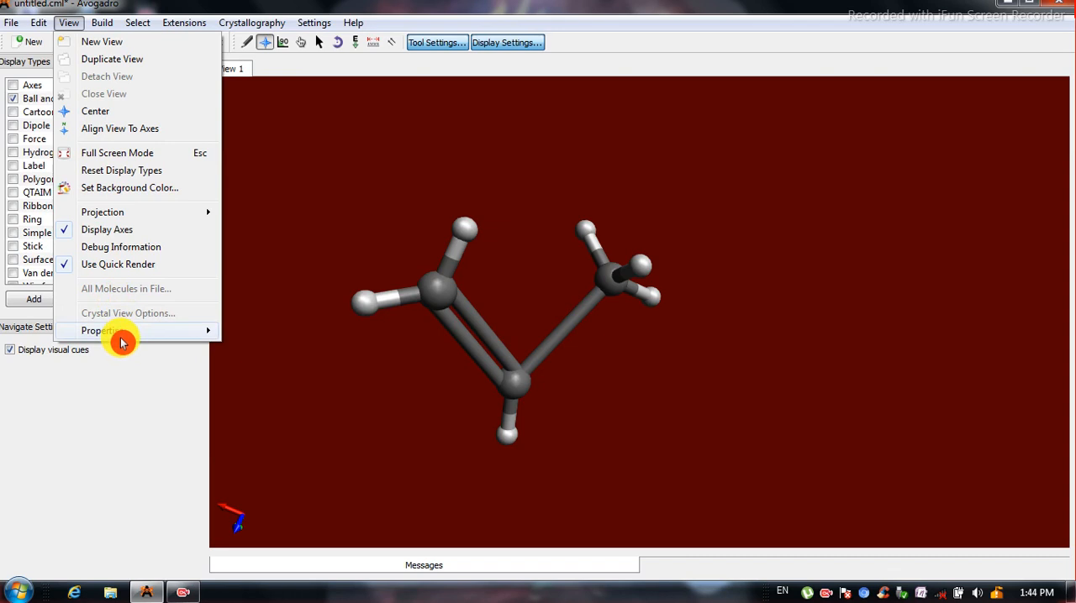
mouse_move(120, 336)
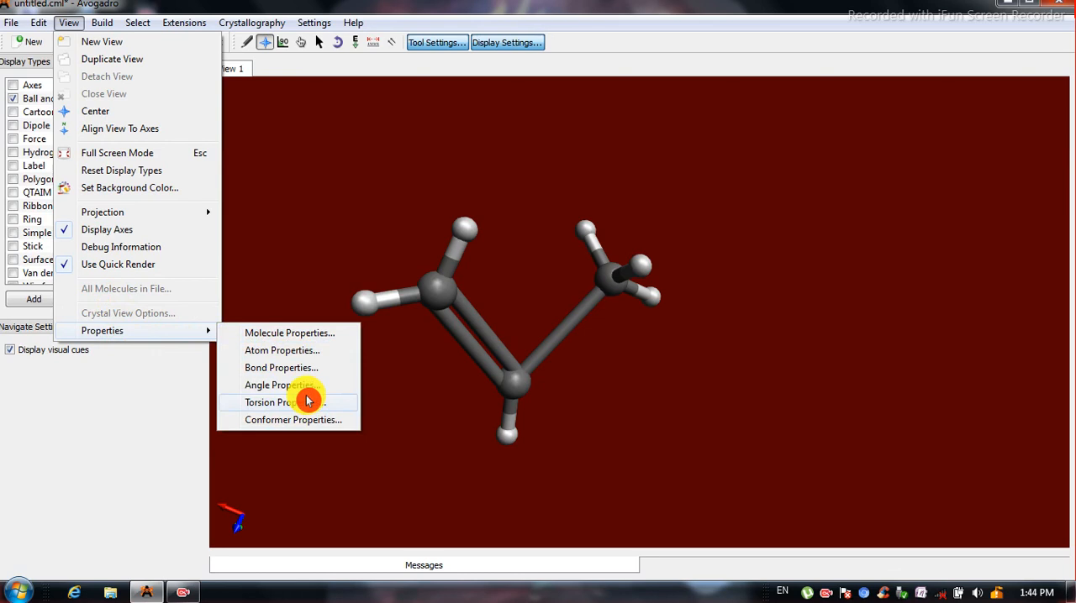
click(290, 333)
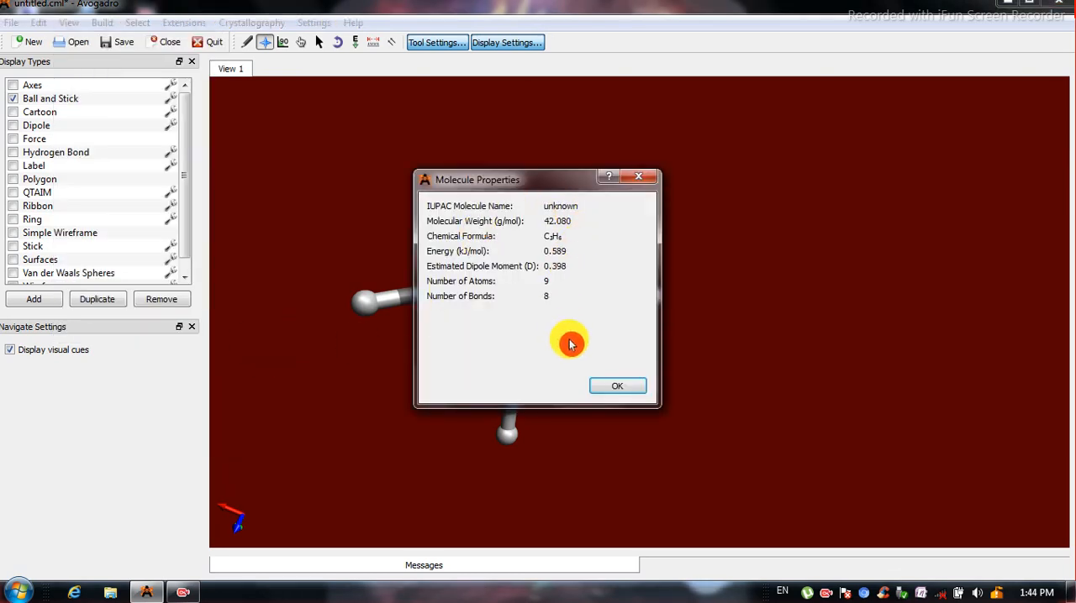
key(Escape)
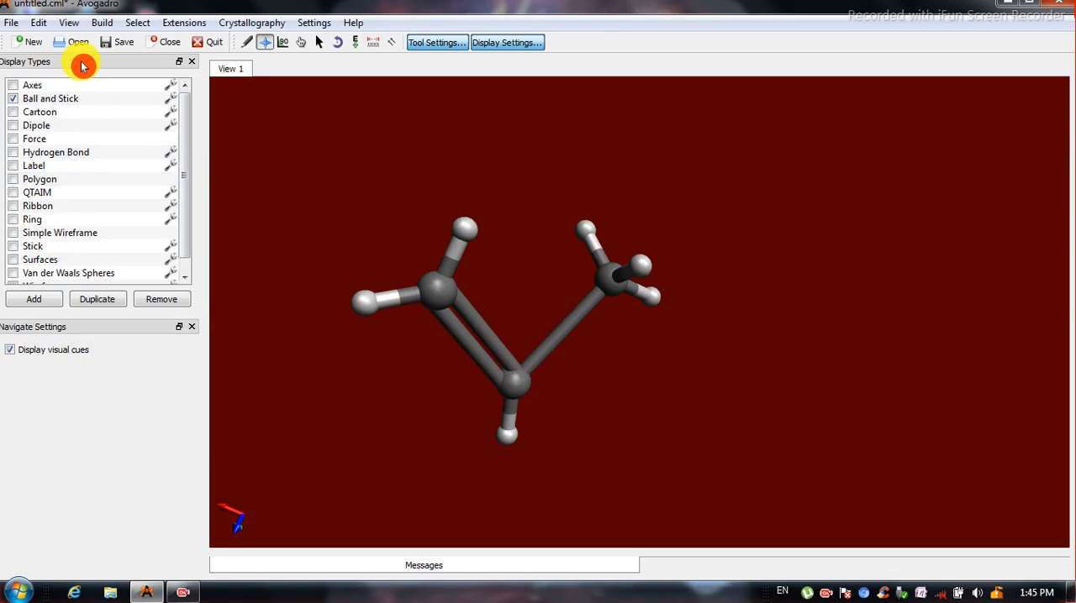
Review the atom properties table, including element, type, valence, charges and coordinates, and close it.
click(69, 22)
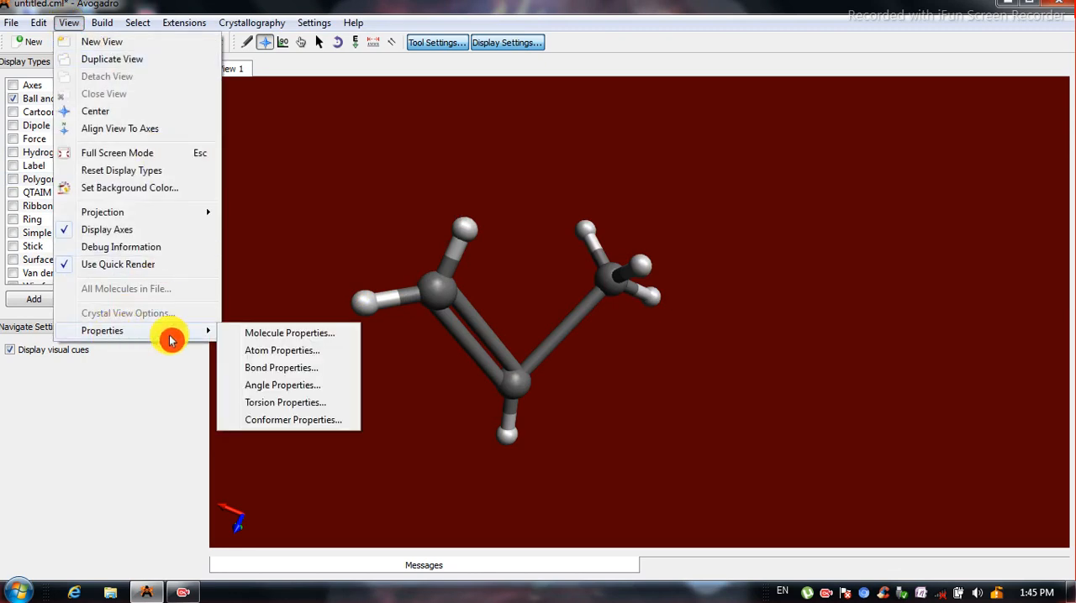
click(290, 351)
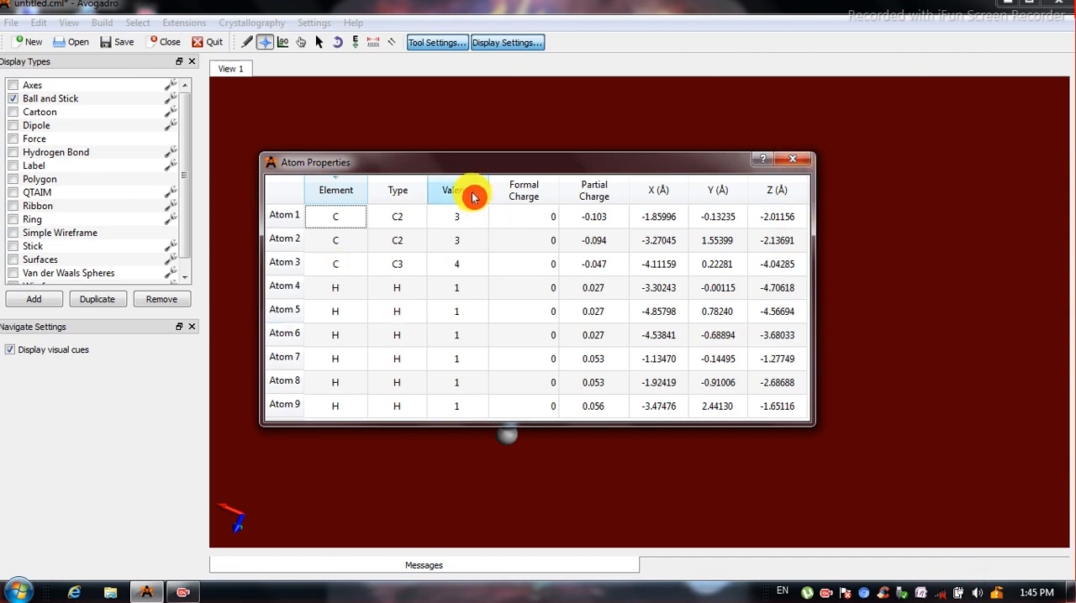
click(801, 163)
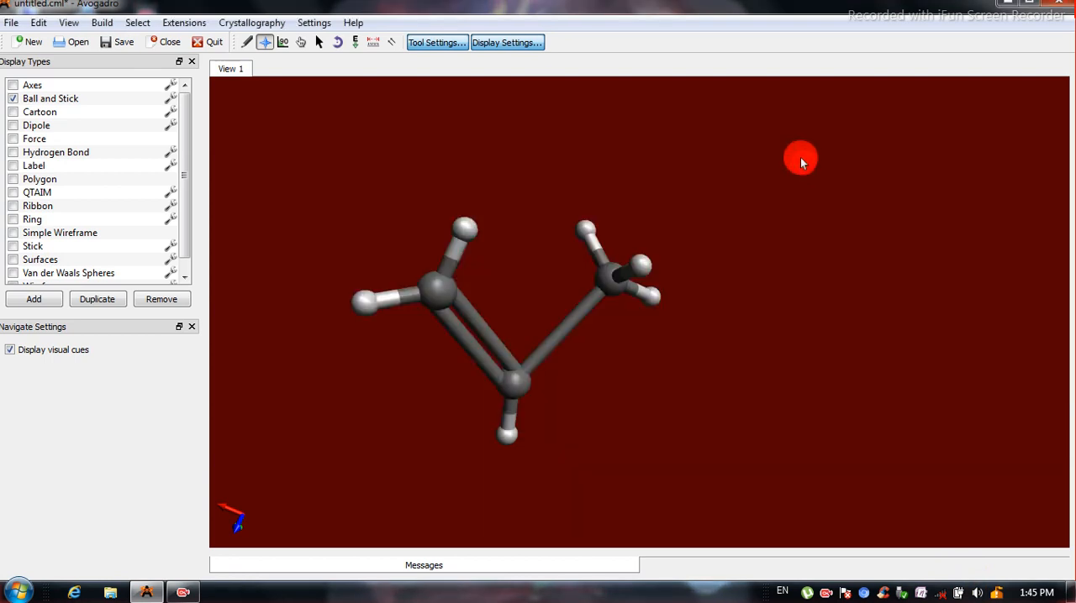
Review the bond properties table, including bond type, order and length, and close it.
click(68, 23)
mouse_move(135, 331)
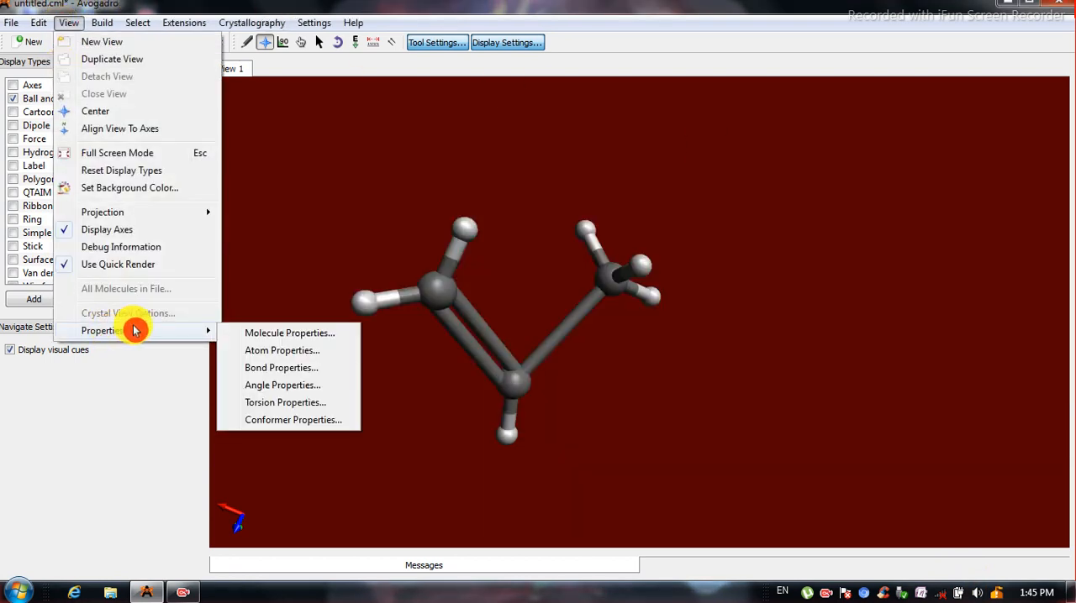
click(291, 369)
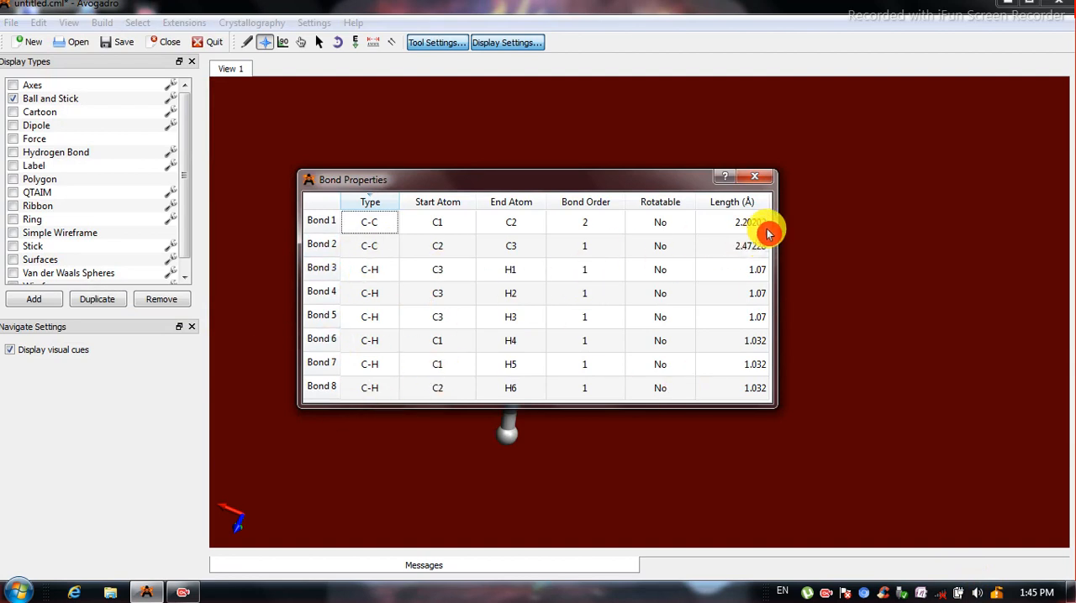
click(756, 177)
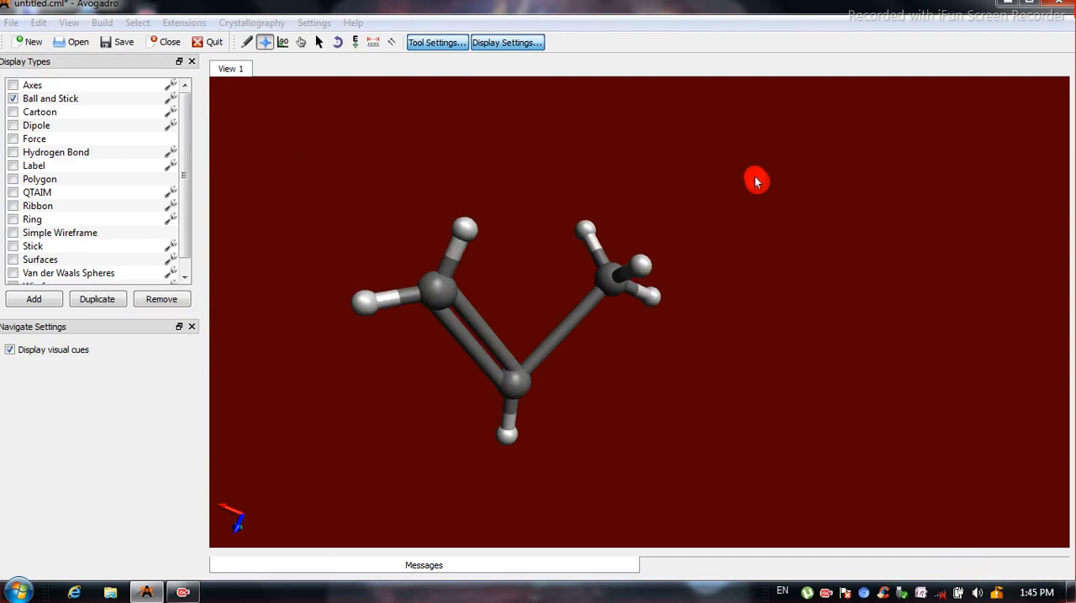
Review the angle properties table for the molecule's bond angles and close it.
click(68, 25)
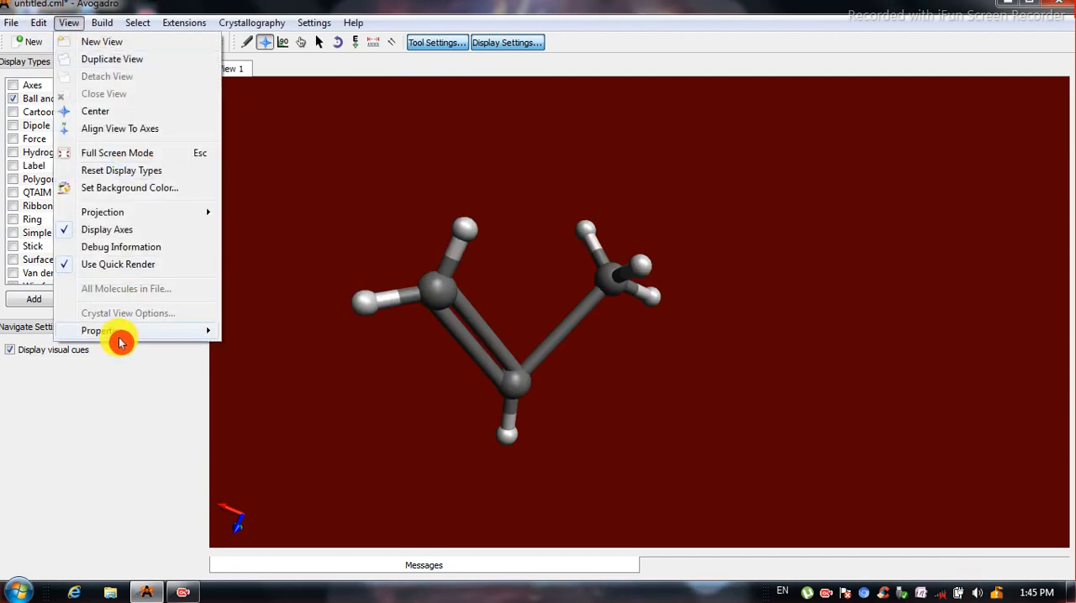
mouse_move(120, 332)
click(284, 388)
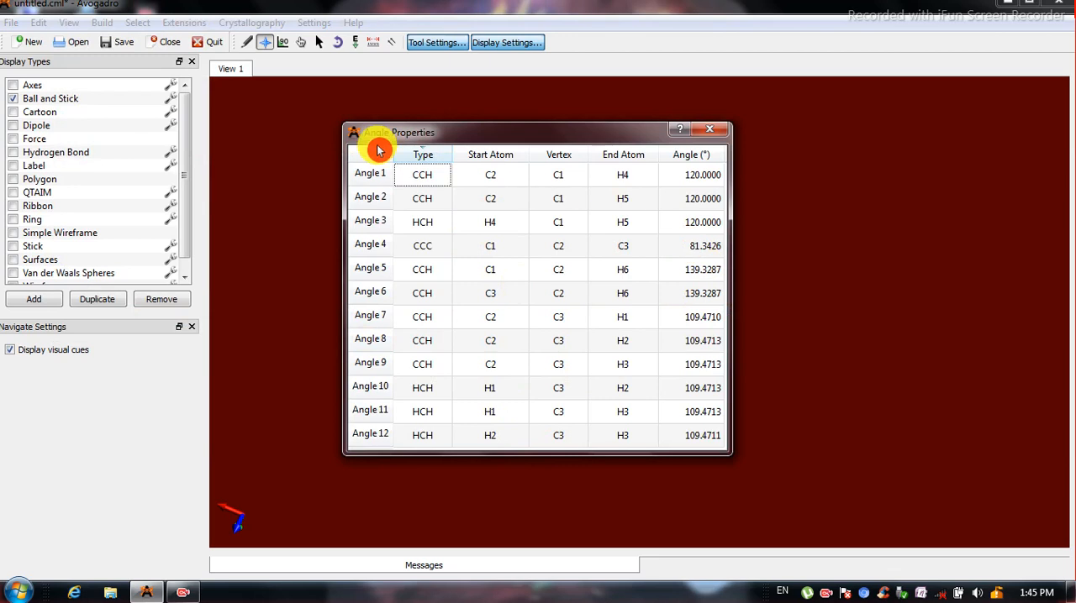
click(703, 133)
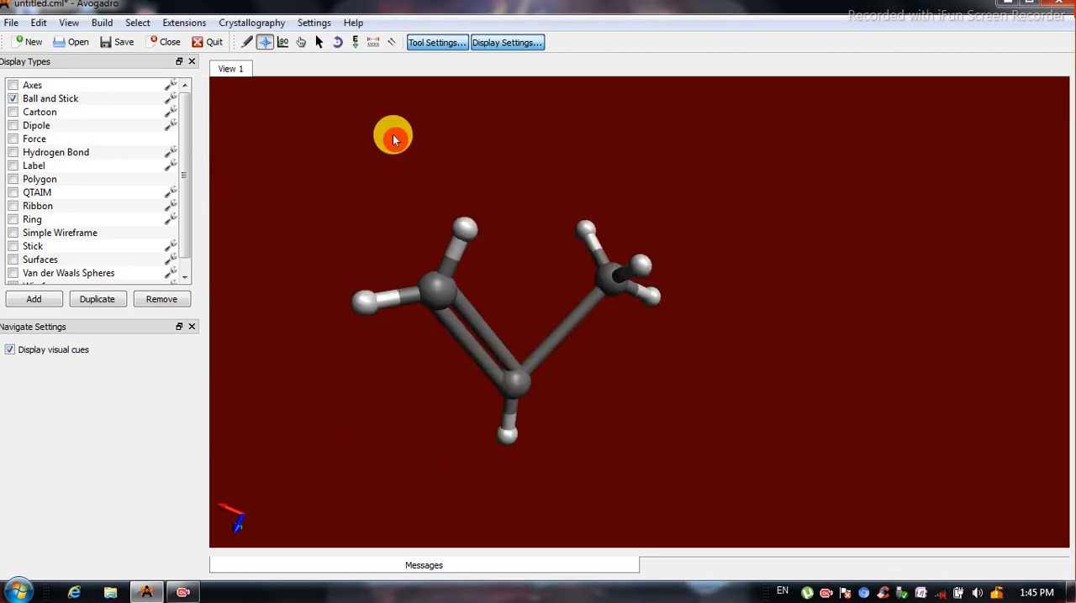
Review the torsion properties table for the molecule's dihedral angles and close it.
click(69, 23)
mouse_move(102, 331)
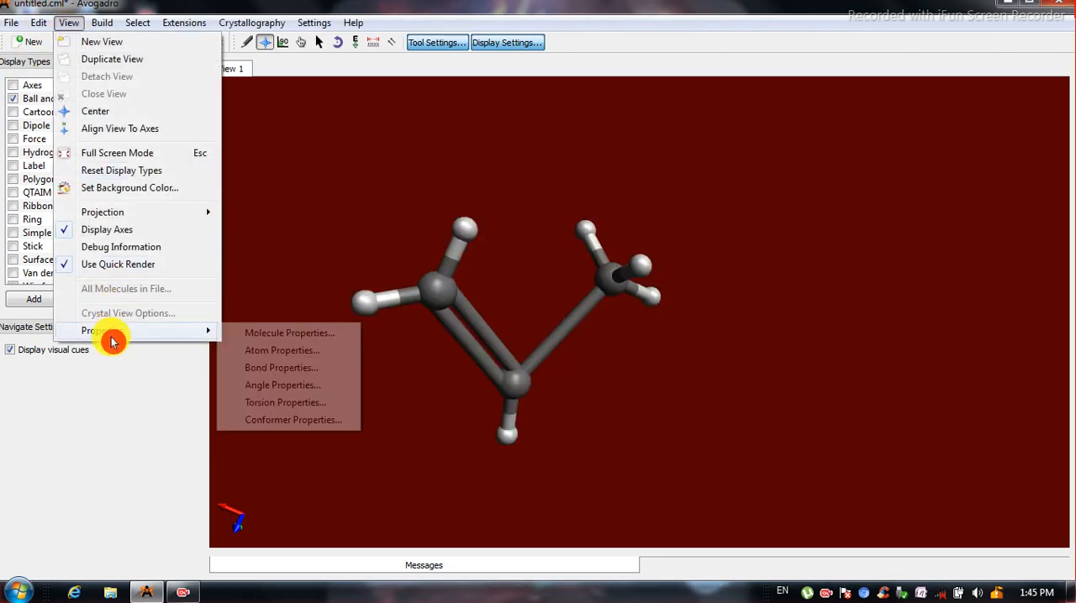
click(297, 406)
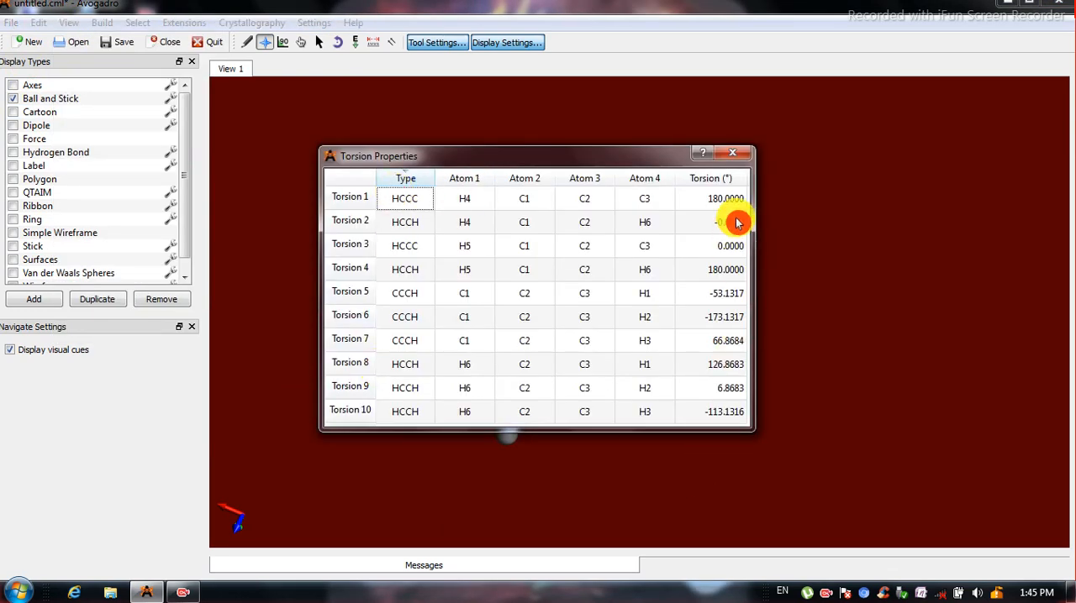
click(732, 153)
Review the conformer properties table for the molecule's conformer energy and close it.
click(69, 23)
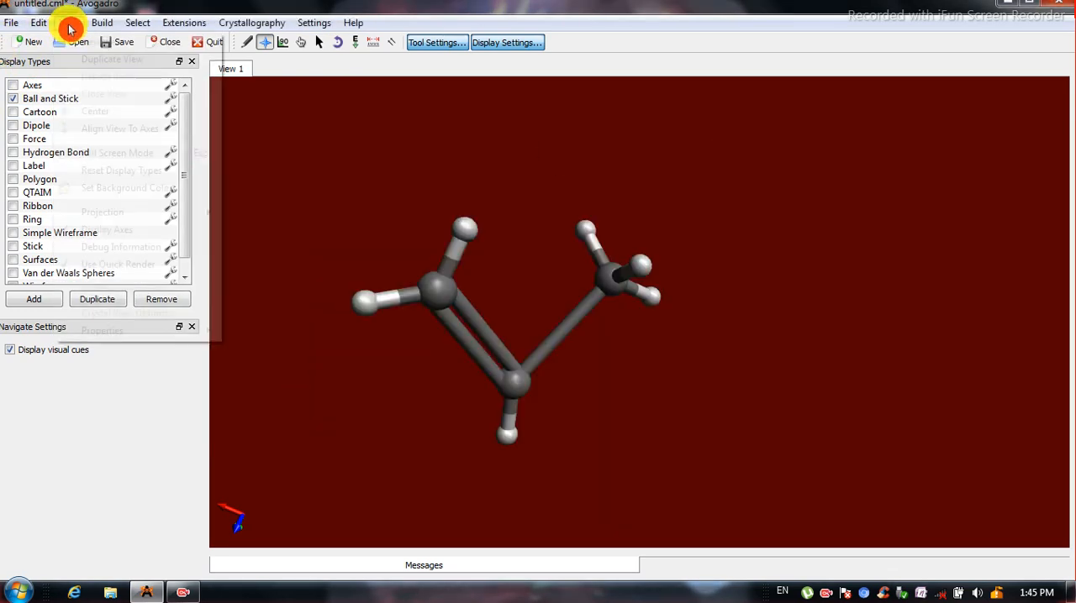
mouse_move(139, 331)
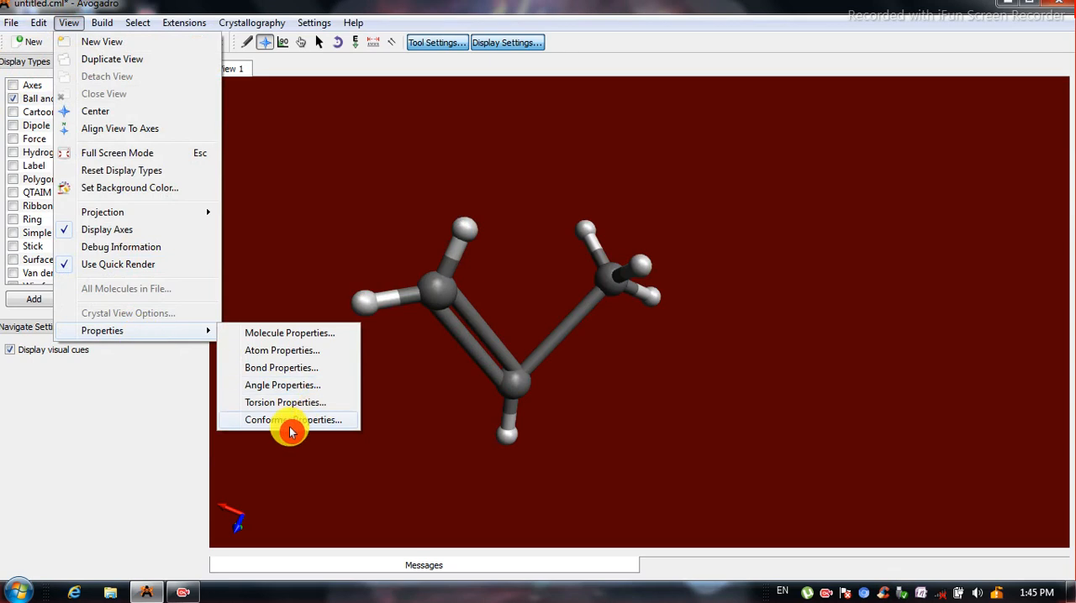
click(291, 421)
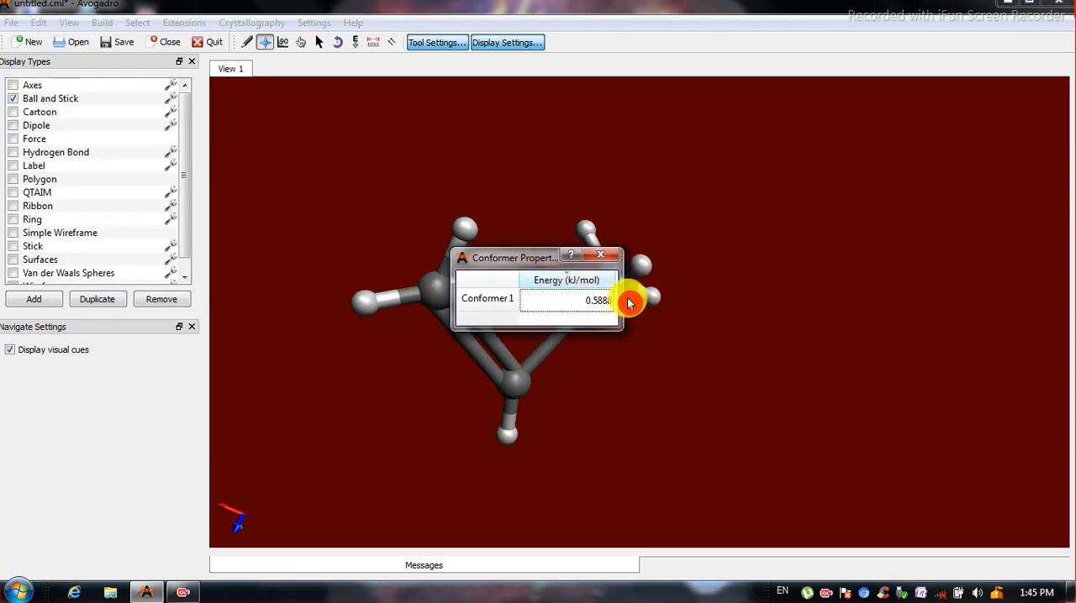
click(604, 261)
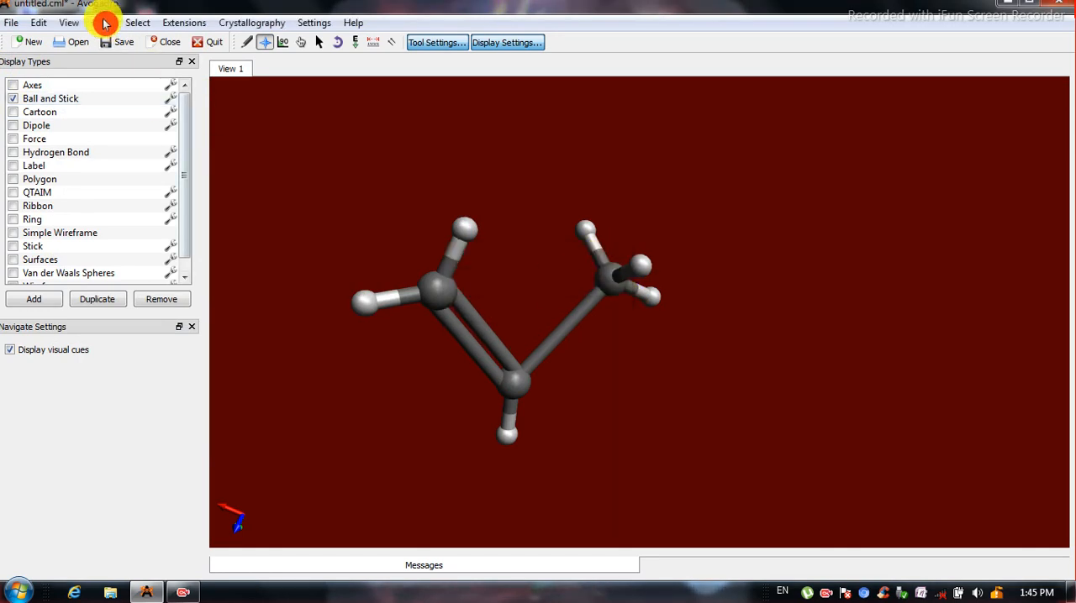
click(70, 23)
mouse_move(193, 335)
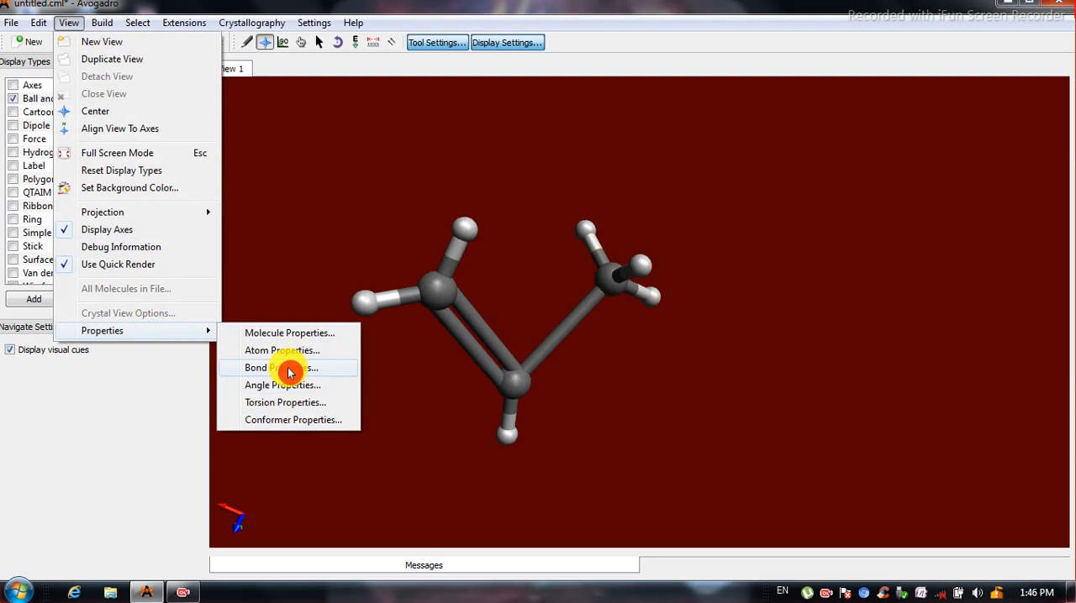
click(343, 234)
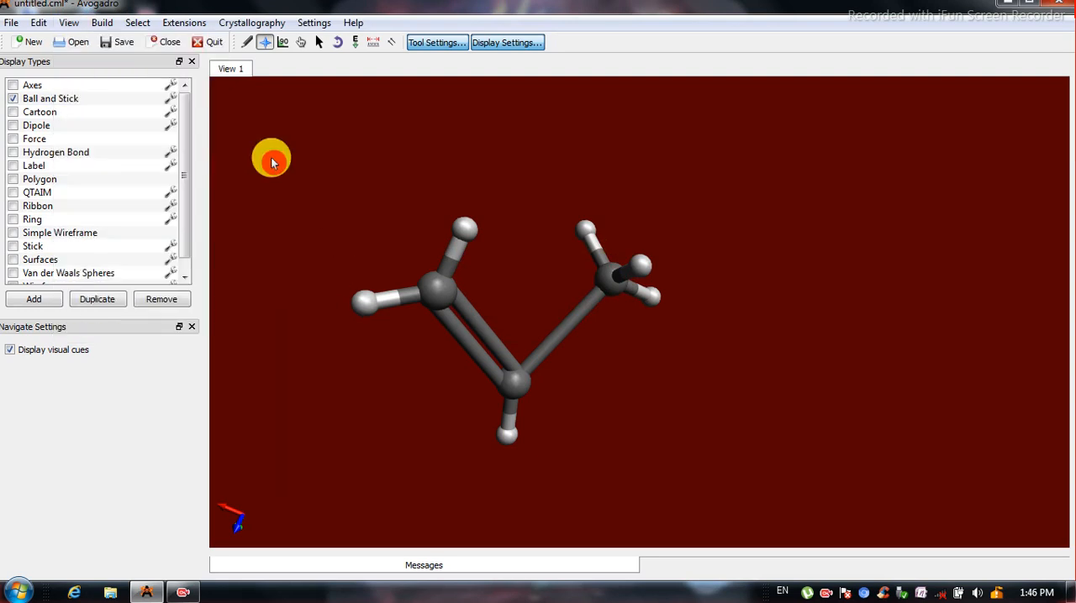
click(196, 28)
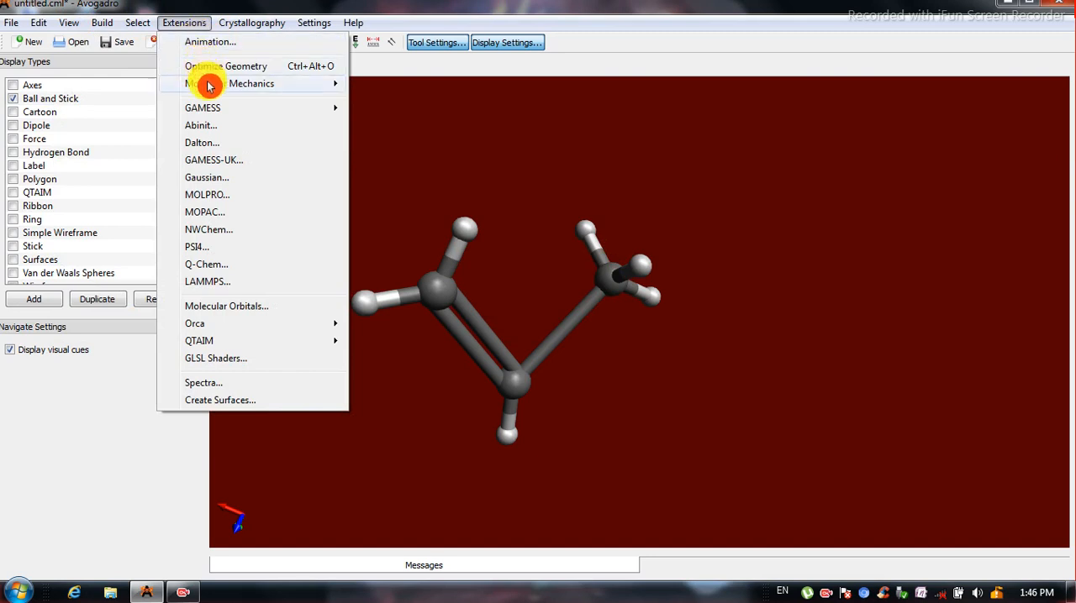
mouse_move(210, 85)
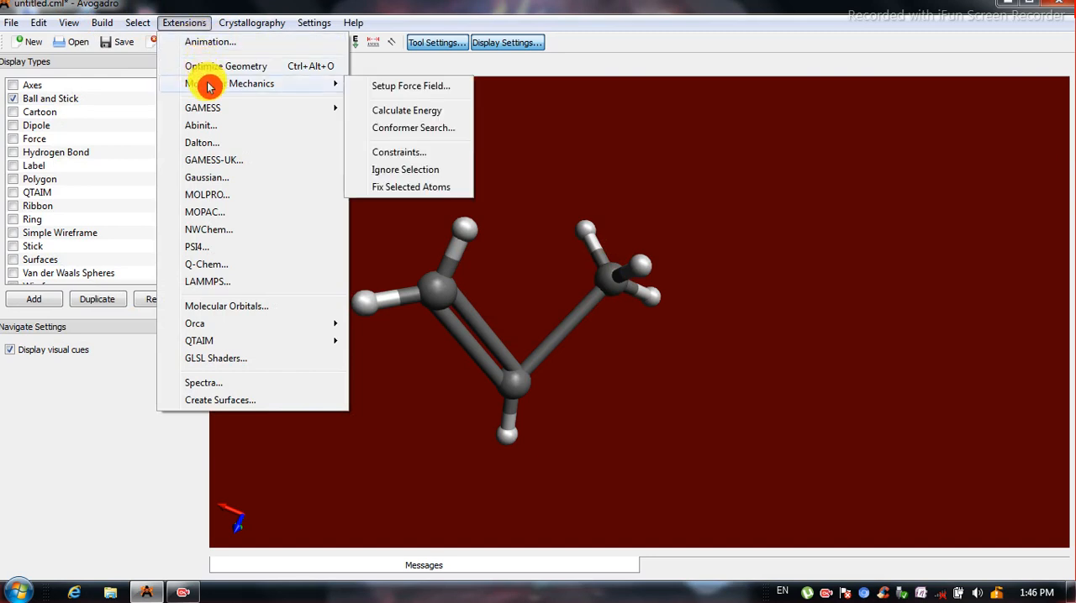
click(523, 315)
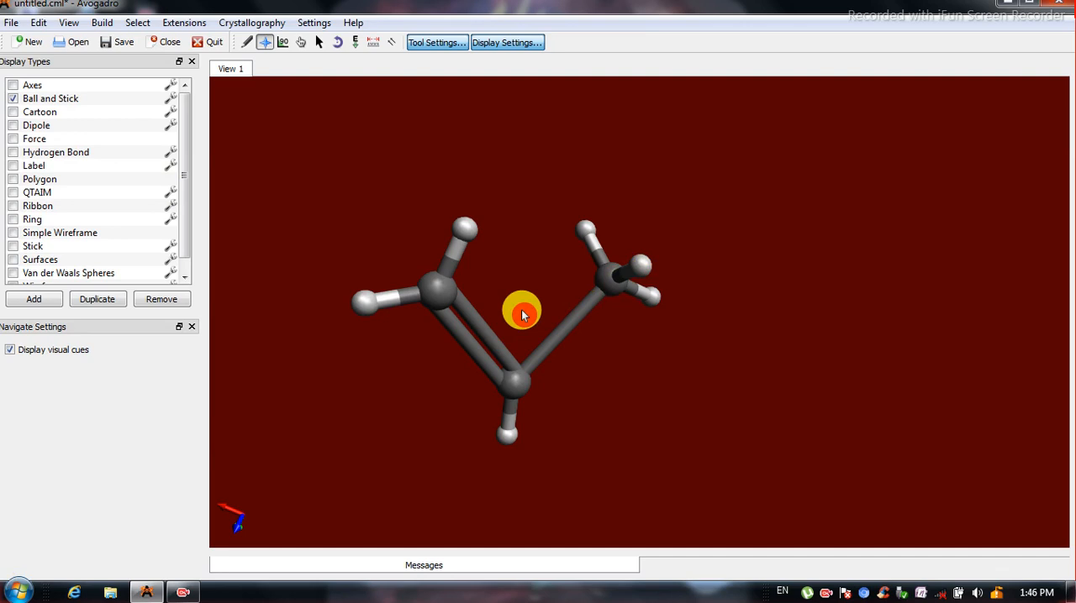
Calculate the molecule's molecular mechanics energy and dismiss the result.
click(196, 28)
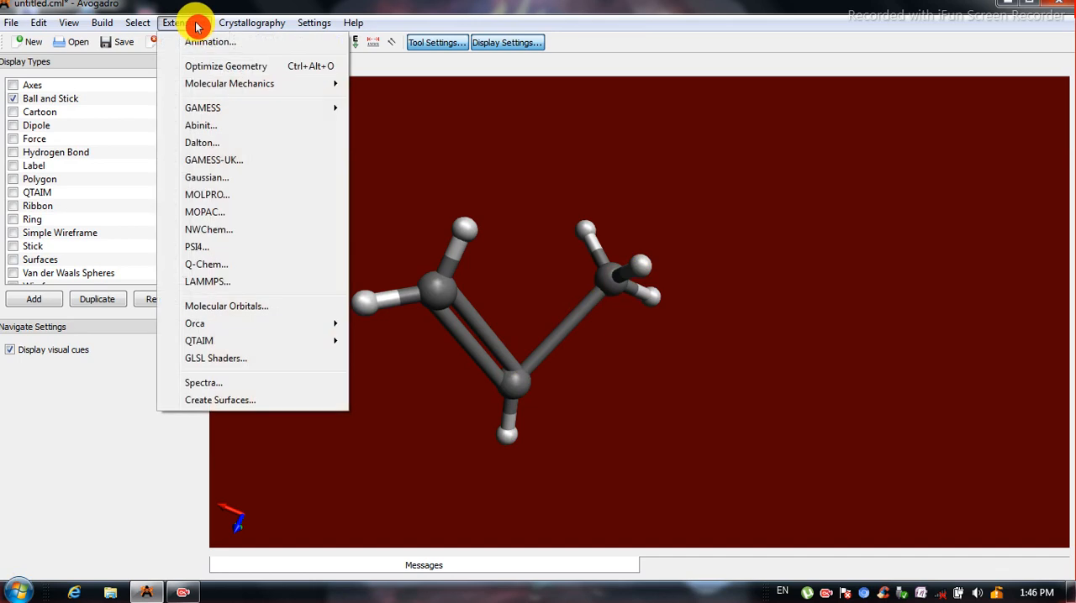
mouse_move(246, 84)
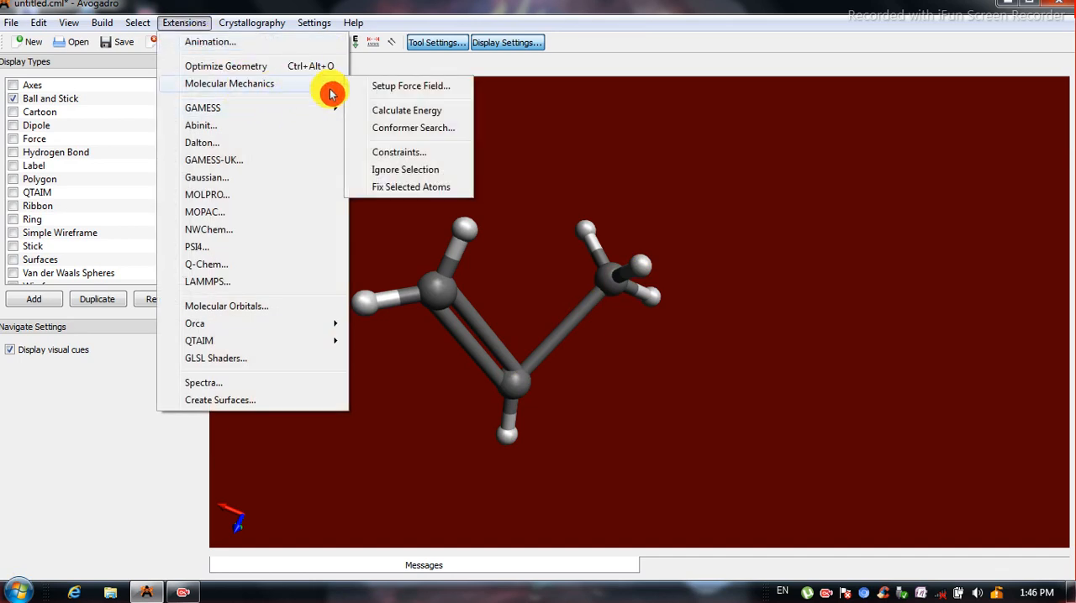
click(405, 119)
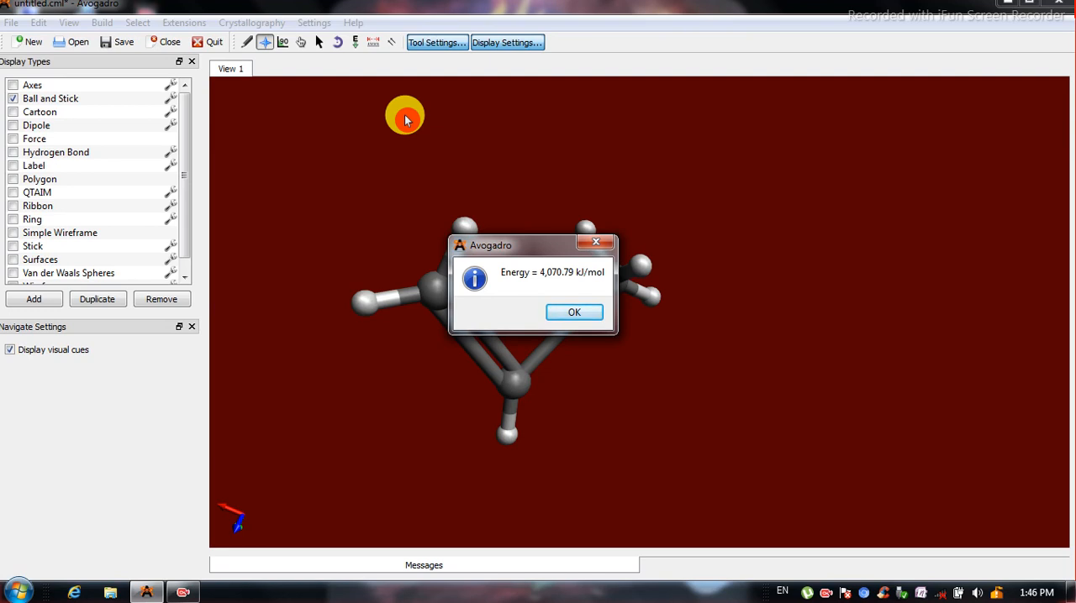
click(579, 324)
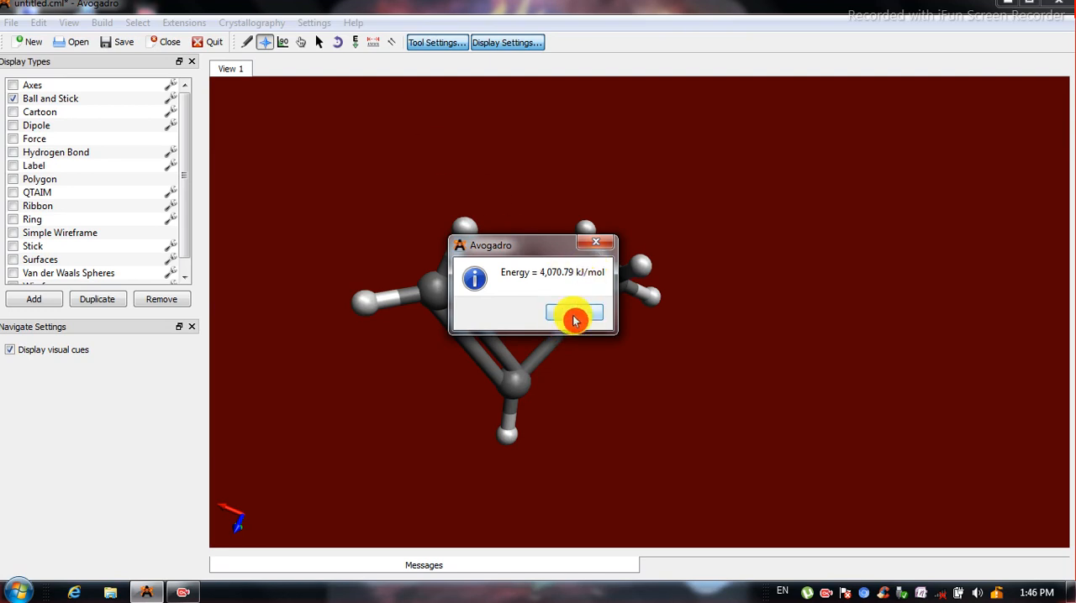
click(574, 314)
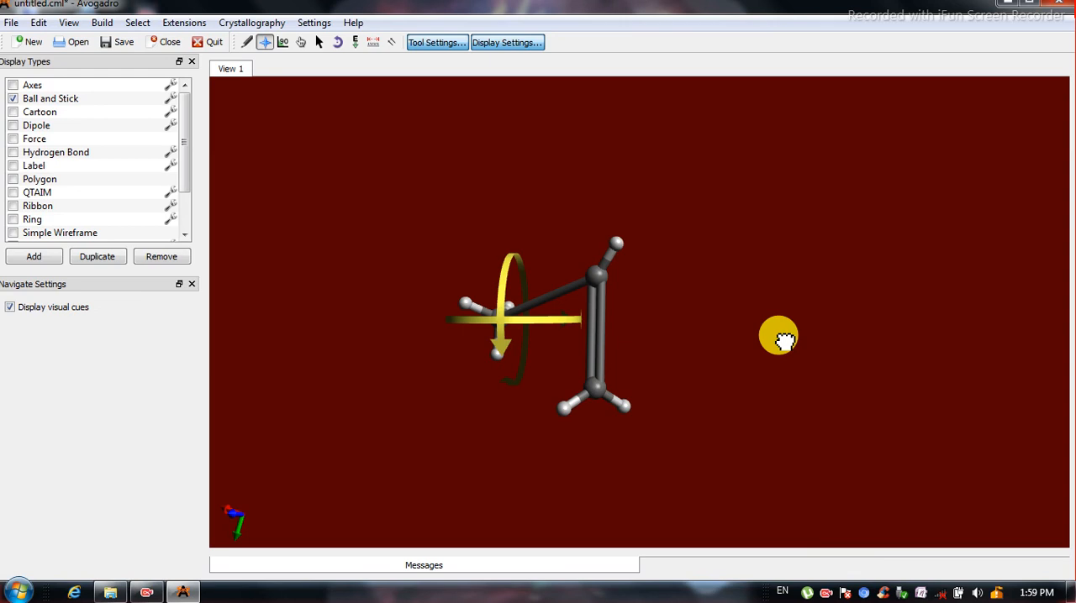
Start auto-rotating the molecule with the x rotation set to about half speed in the negative direction.
drag(782, 339, 451, 230)
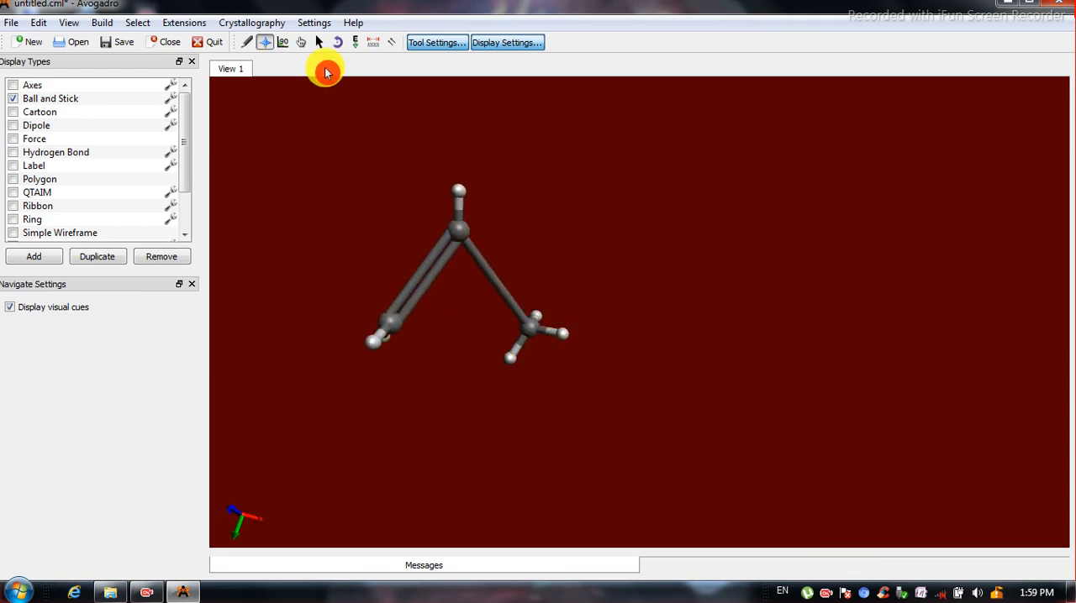
click(338, 44)
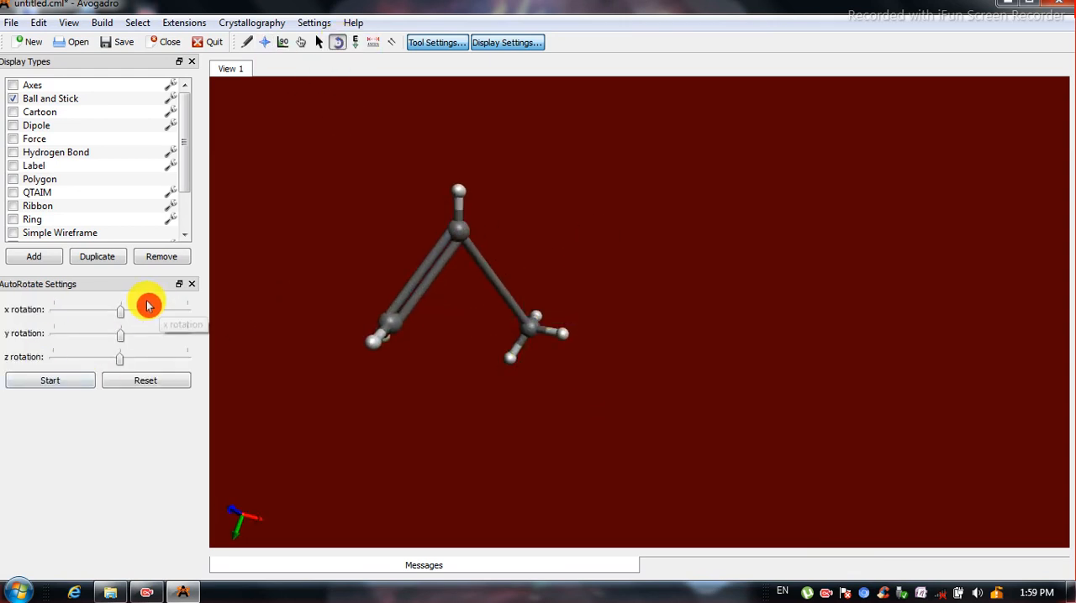
drag(120, 317, 85, 311)
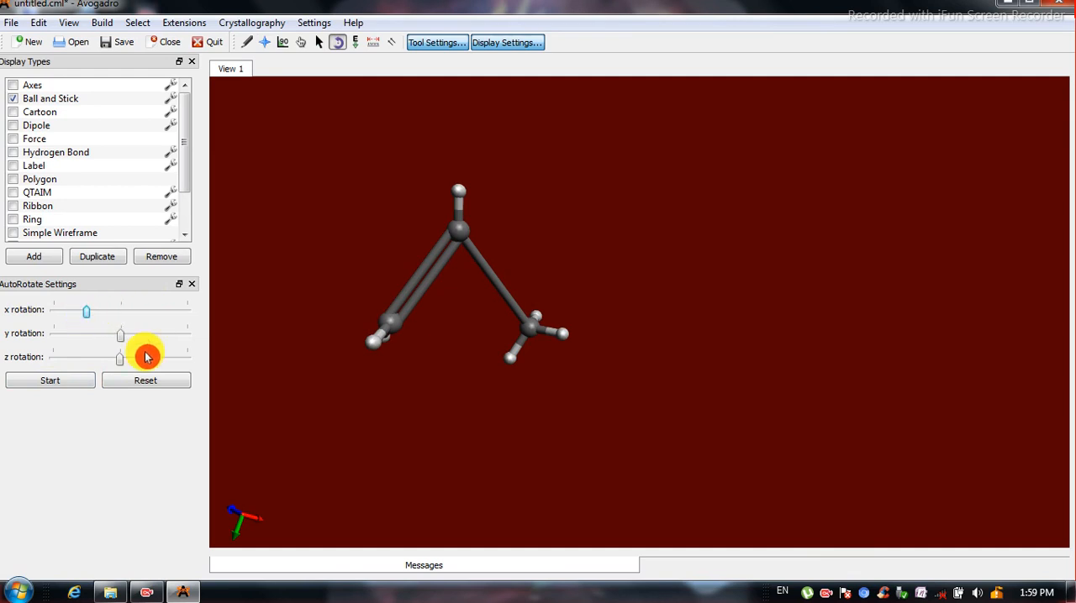
click(87, 383)
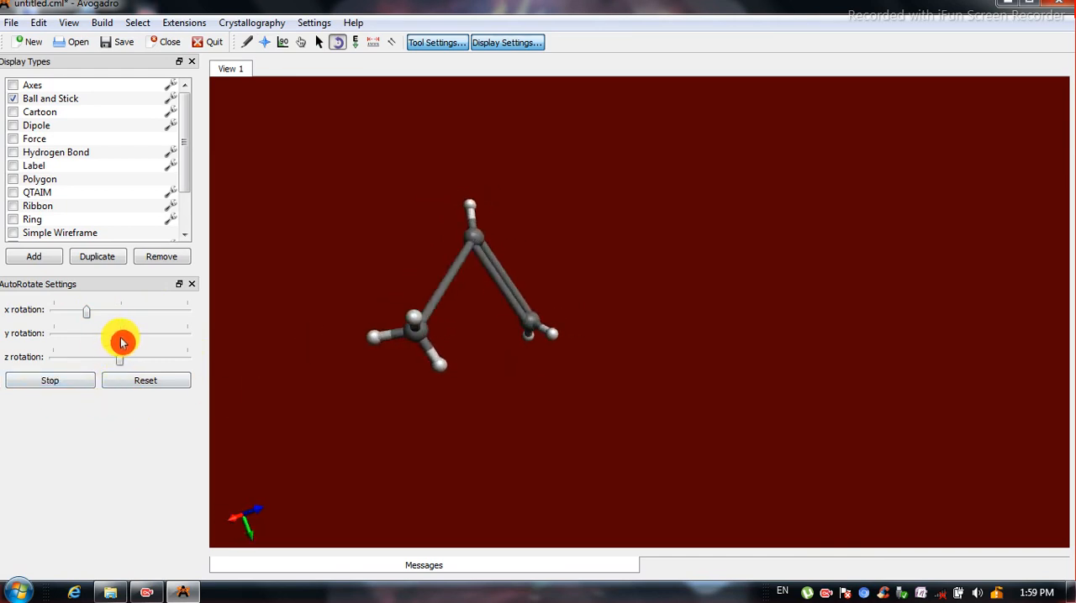
Adjust the y, z and x rotation speeds of the spinning molecule and stop the auto-rotation.
drag(134, 340, 161, 336)
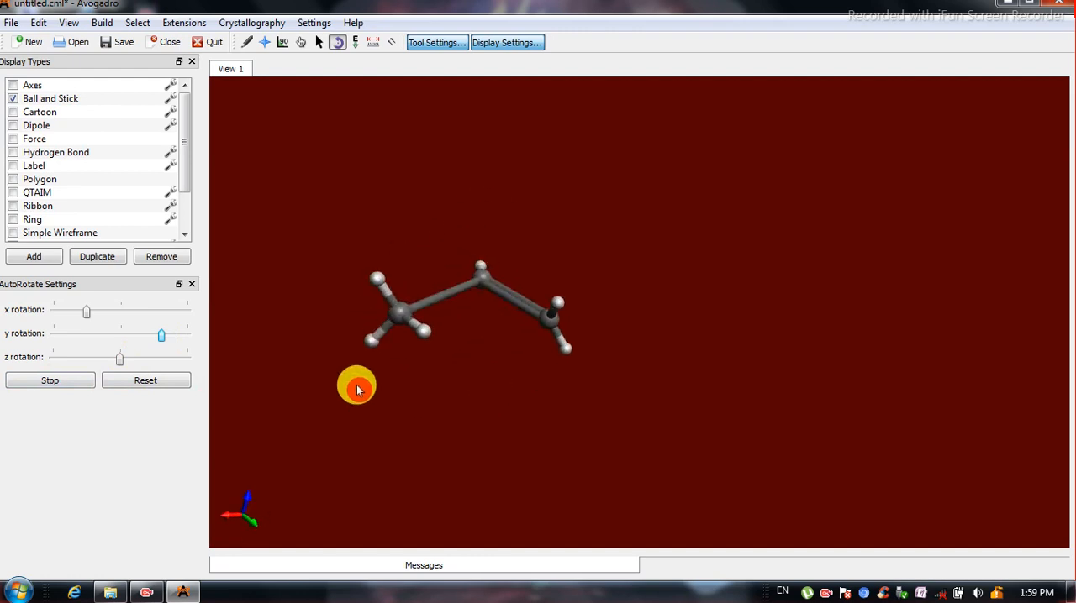
drag(120, 367, 51, 370)
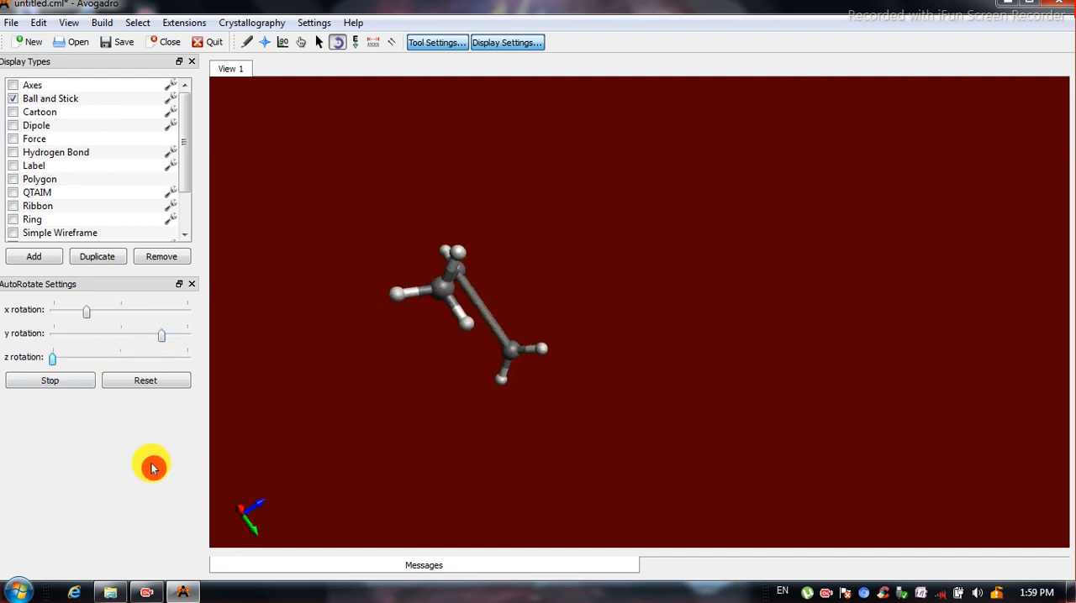
drag(62, 362, 95, 362)
drag(160, 339, 127, 342)
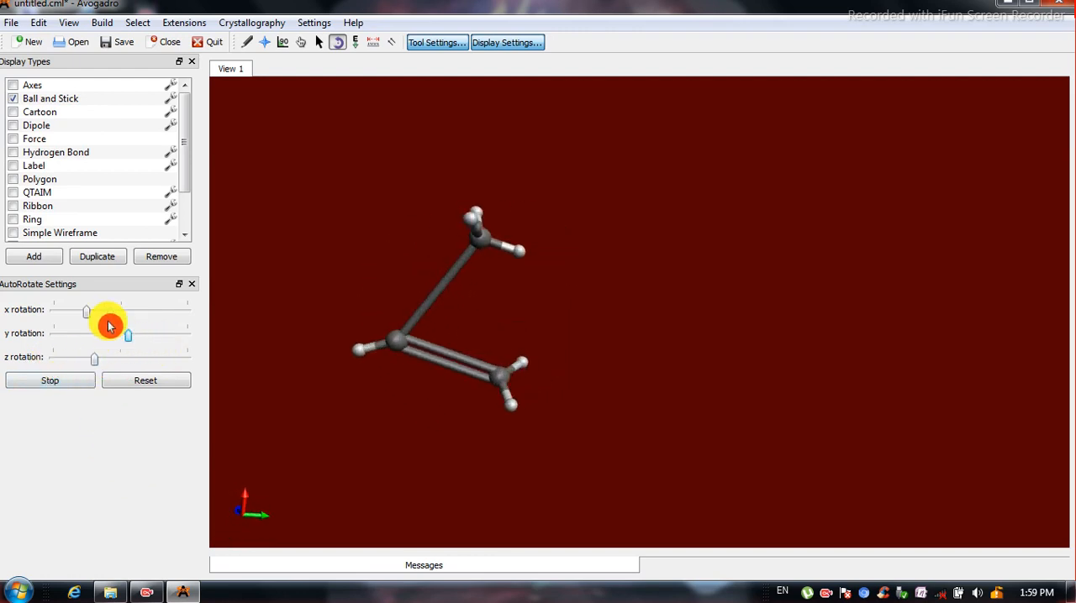
drag(85, 312, 113, 348)
click(61, 385)
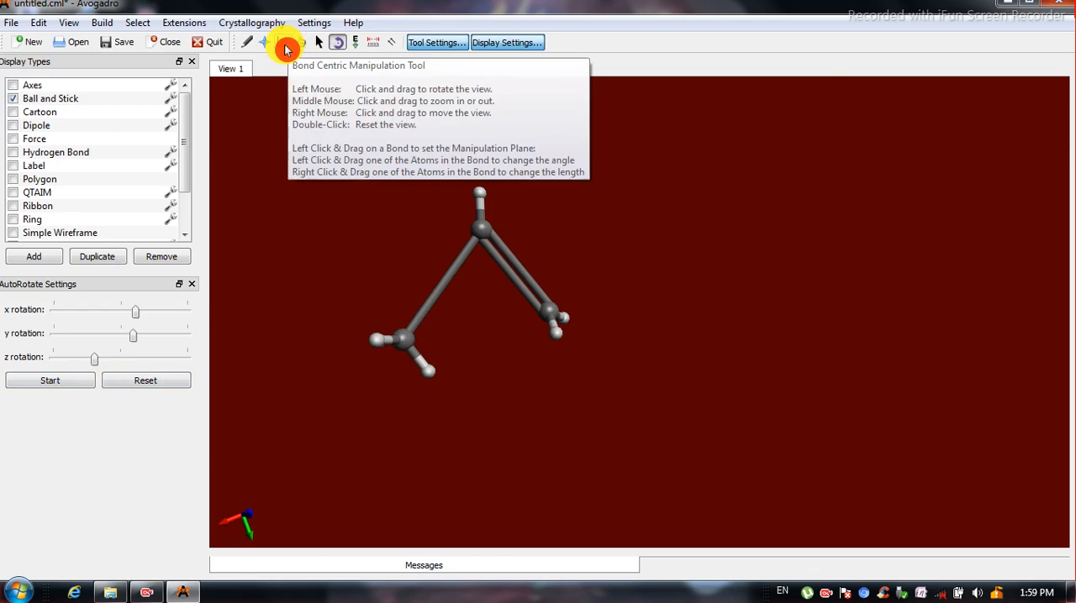
Examine the bond angles around each of the three carbon atoms with the Bond Centric Manipulation tool.
click(285, 48)
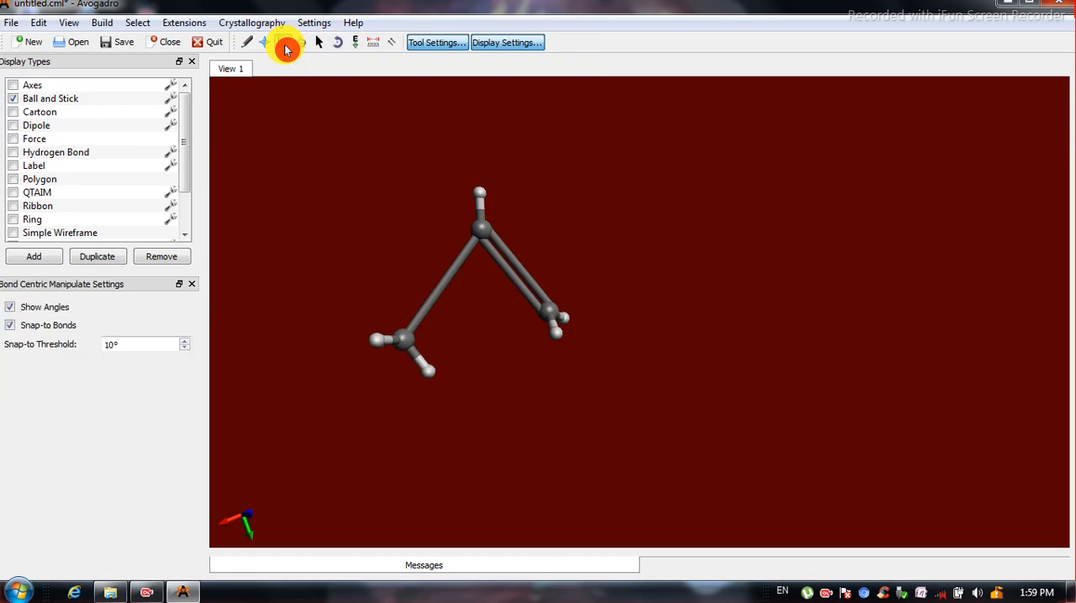
click(478, 230)
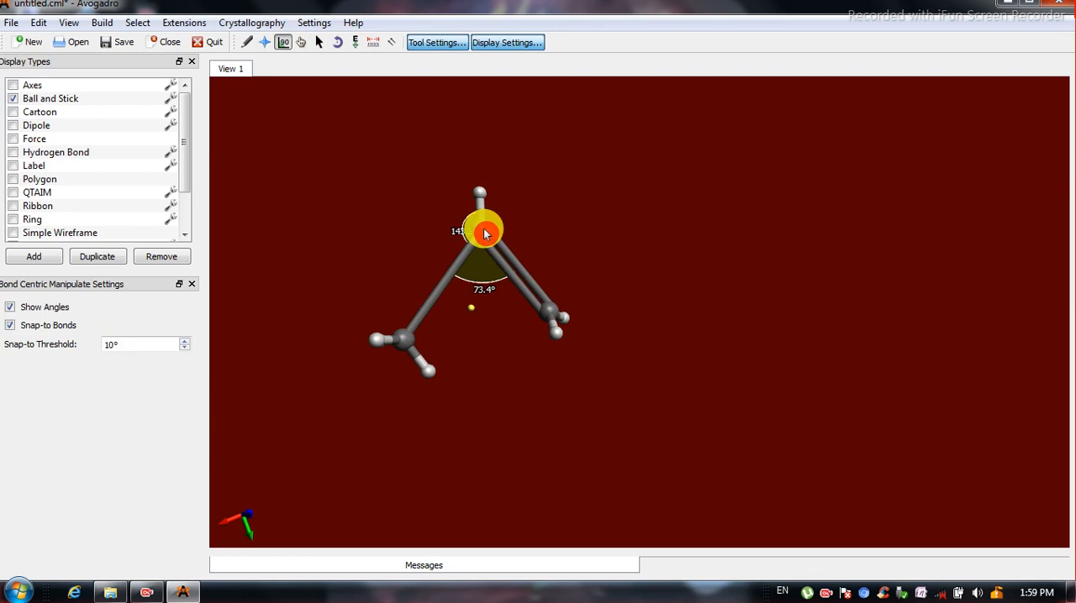
click(405, 343)
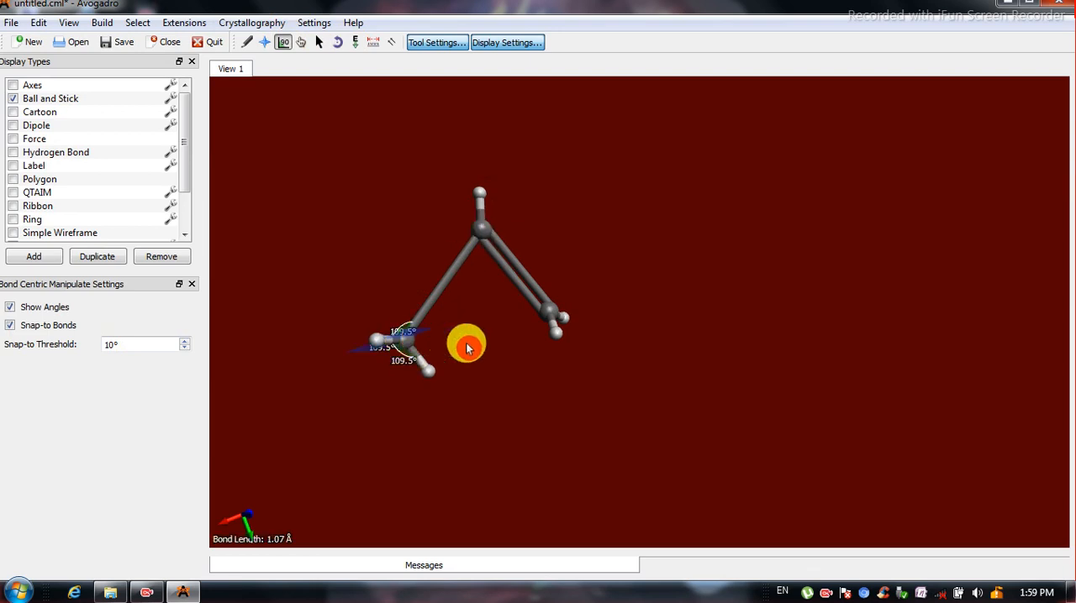
click(548, 311)
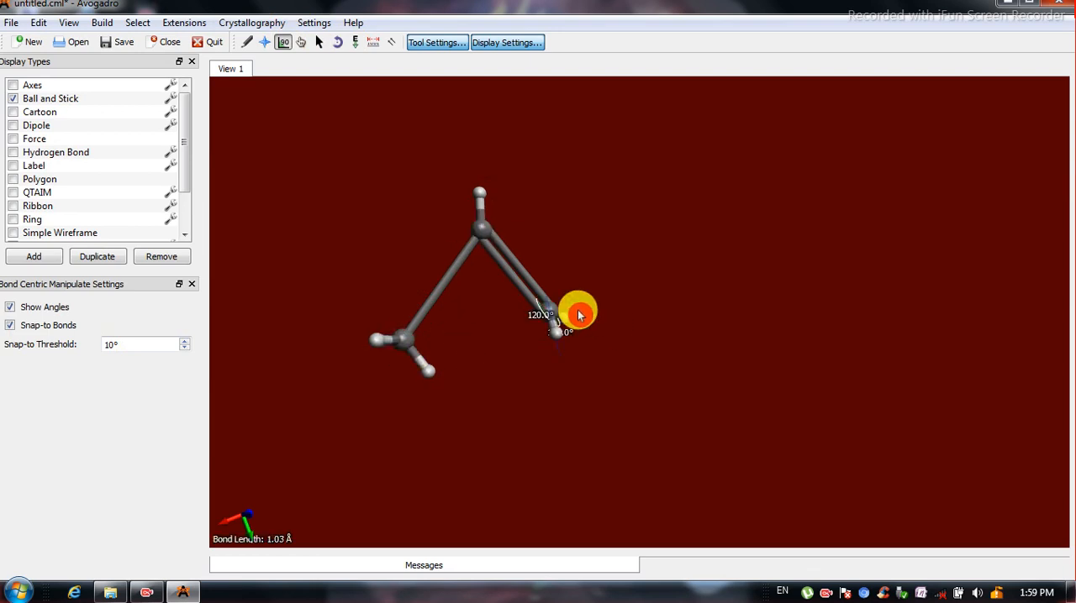
click(405, 347)
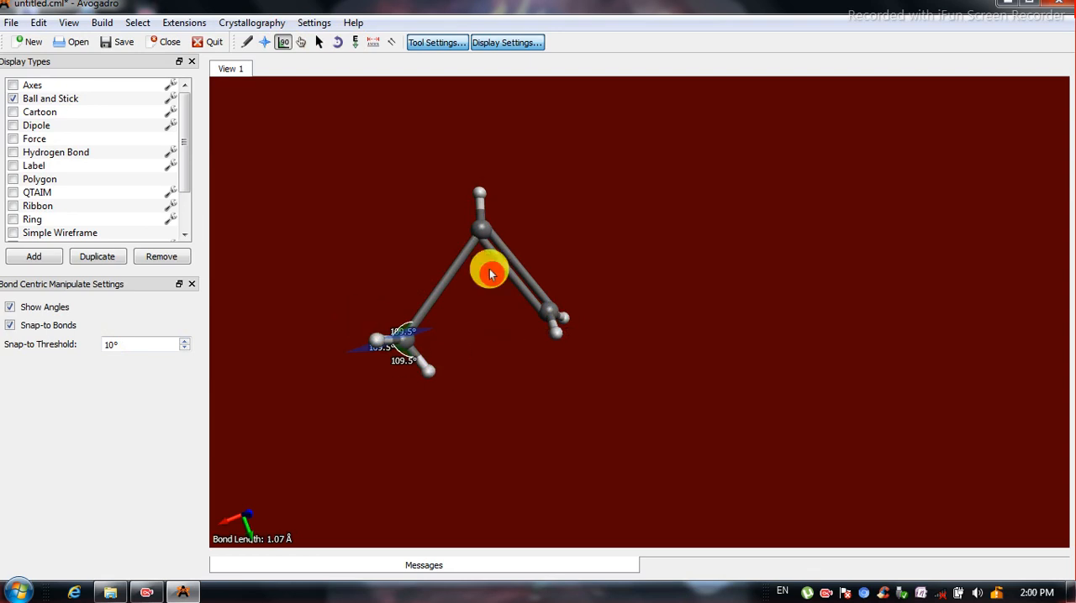
Tilt the molecule with the Manipulate tool active and show the bond angles around the methyl carbon using bond-centric manipulation.
click(301, 42)
drag(400, 308, 440, 277)
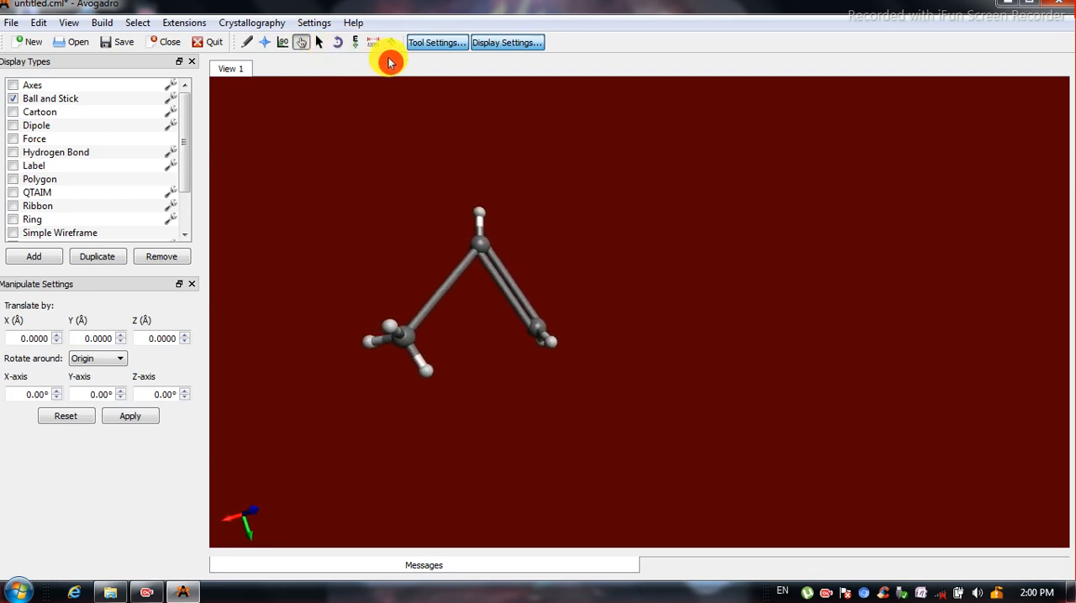
click(283, 42)
click(410, 339)
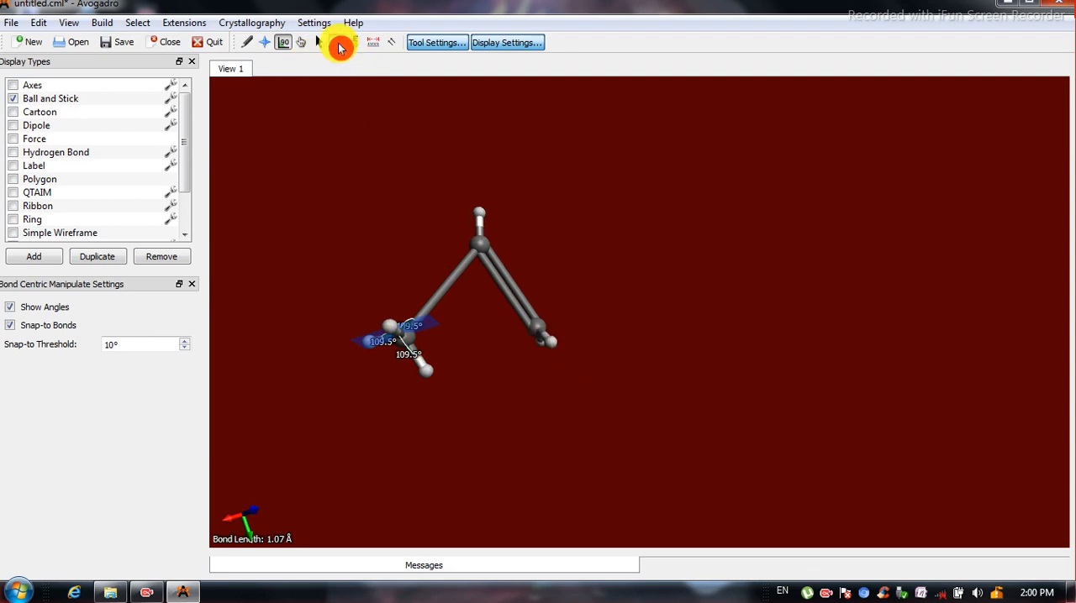
Clear the bond-angle display and show the methyl carbon's angles again for a closer inspection.
click(336, 43)
click(283, 42)
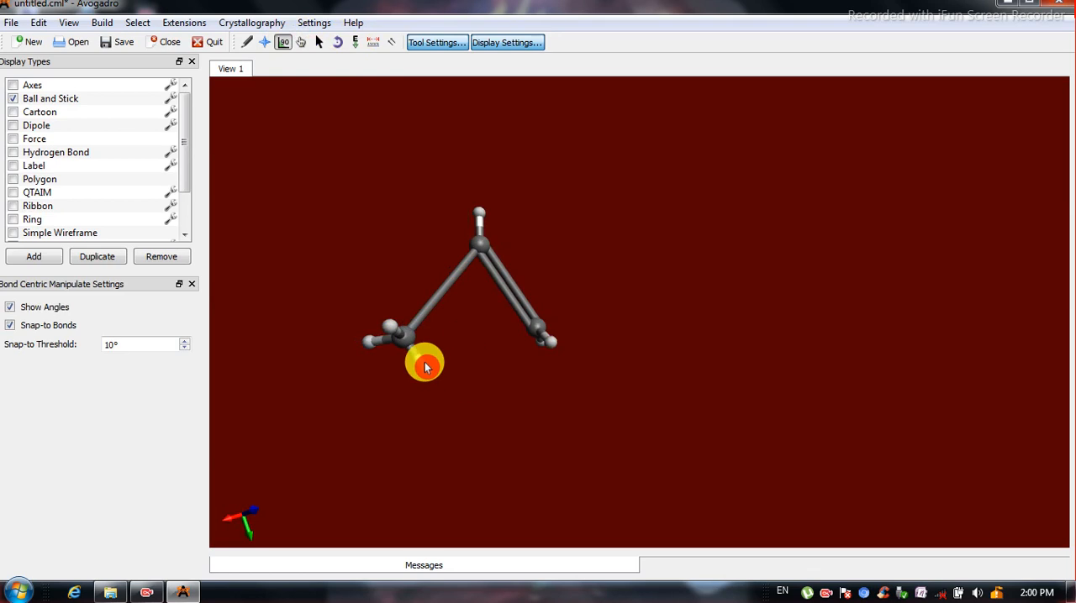
click(409, 336)
scroll(464, 377, up, 1)
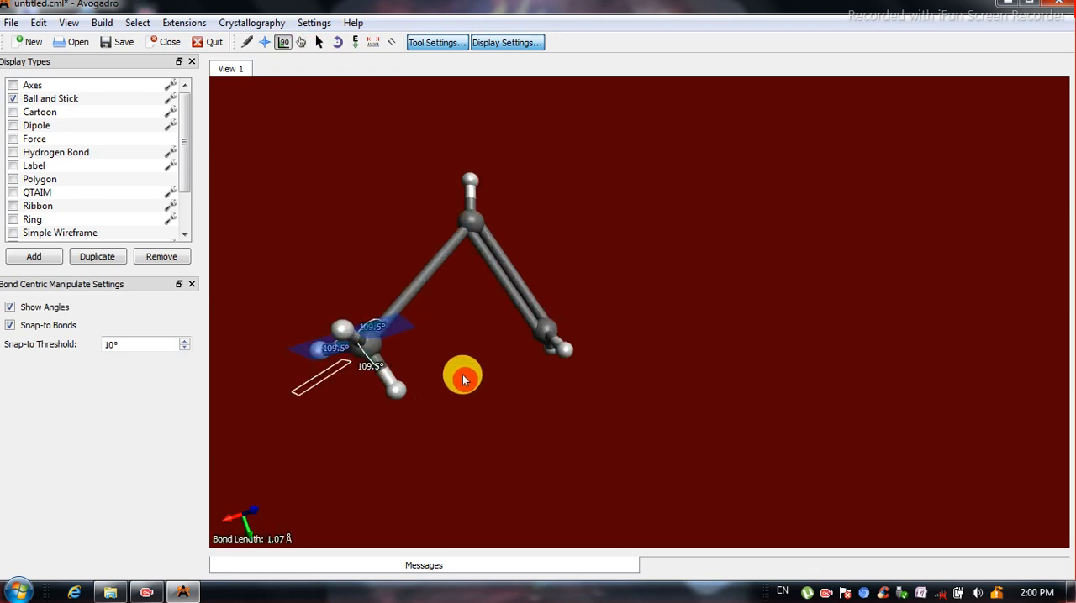
scroll(463, 373, down, 1)
scroll(463, 376, up, 3)
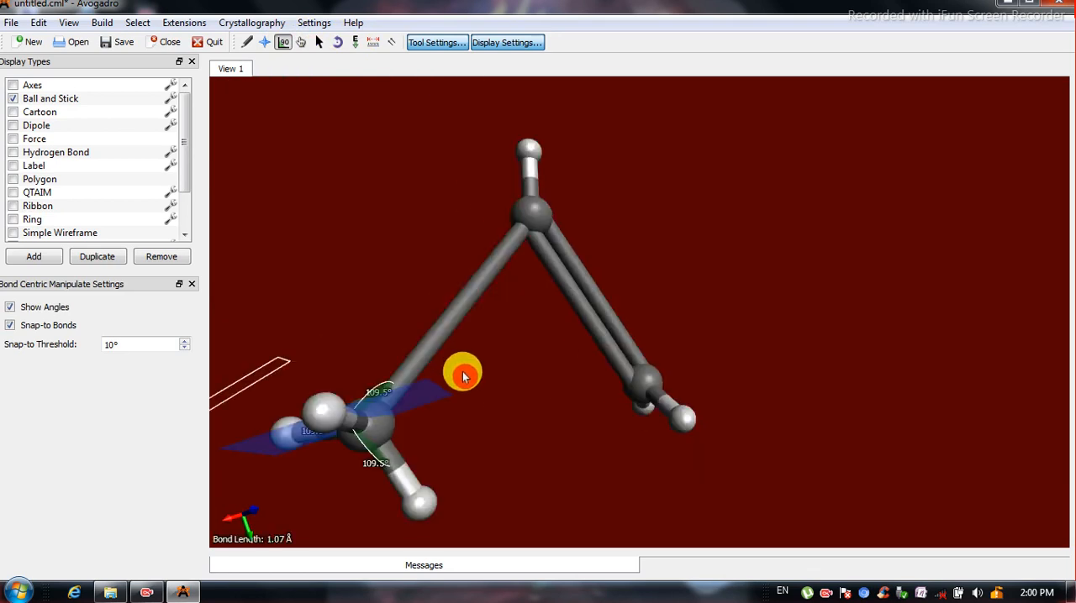
scroll(463, 374, down, 2)
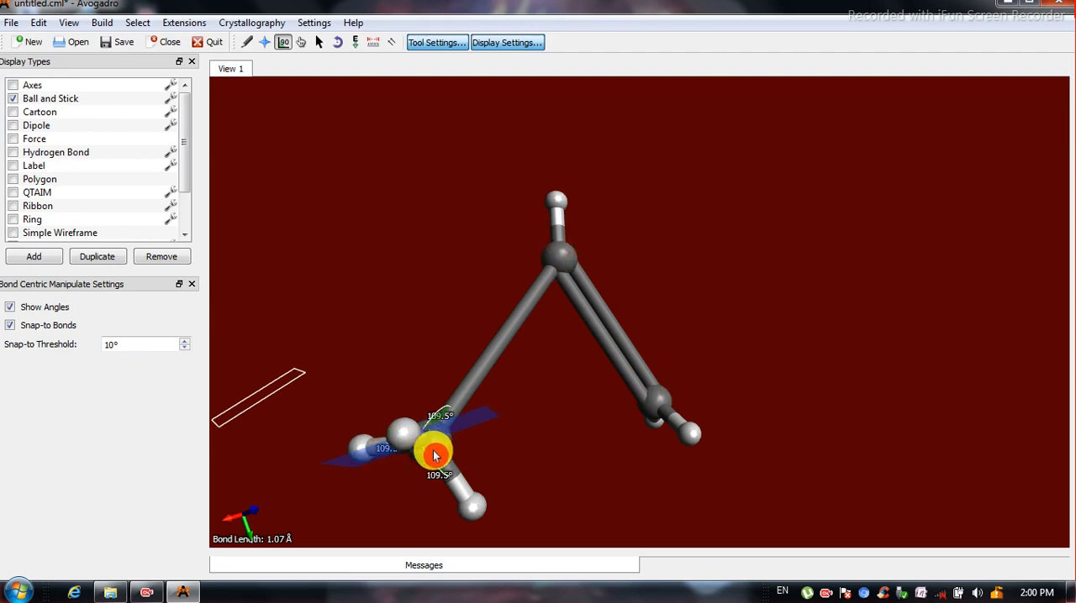
Inspect the bond angles around the central carbon and again around the methyl carbon using bond-centric manipulation.
click(319, 42)
click(284, 42)
click(562, 263)
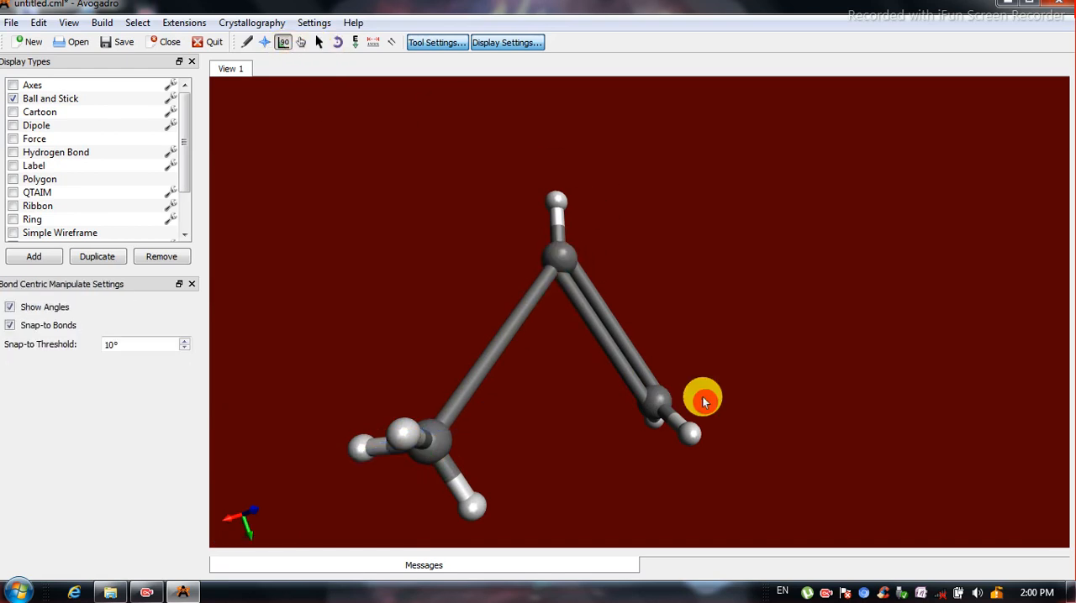
click(562, 262)
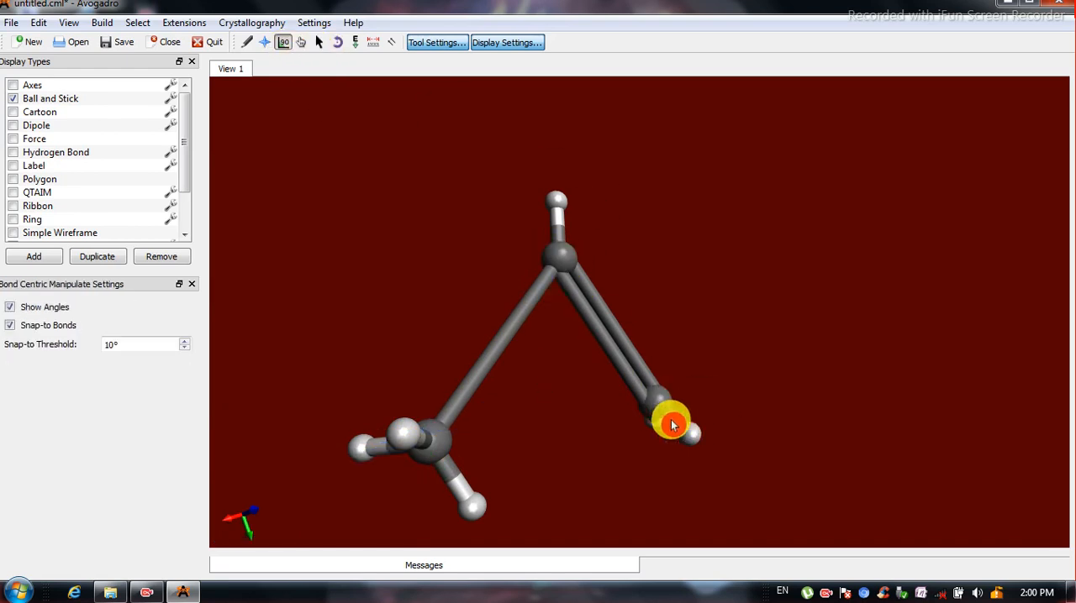
click(436, 443)
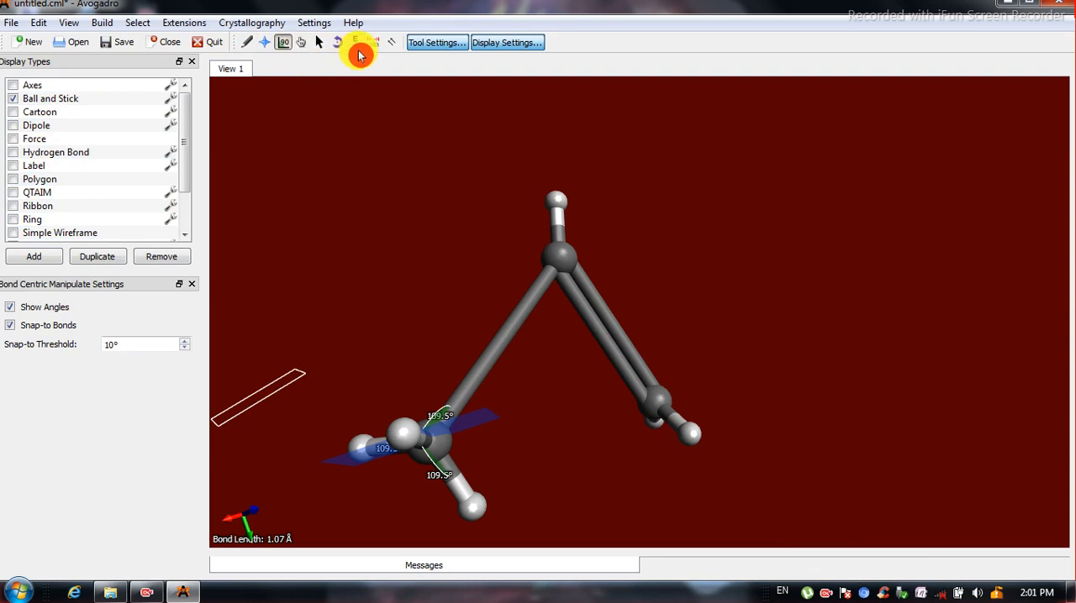
click(69, 22)
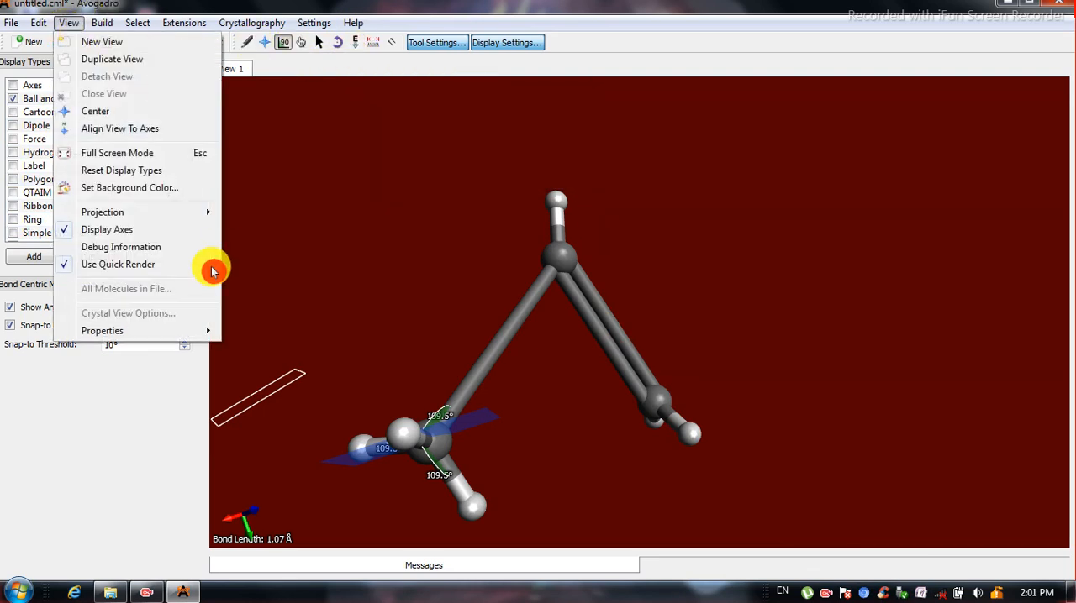
click(182, 24)
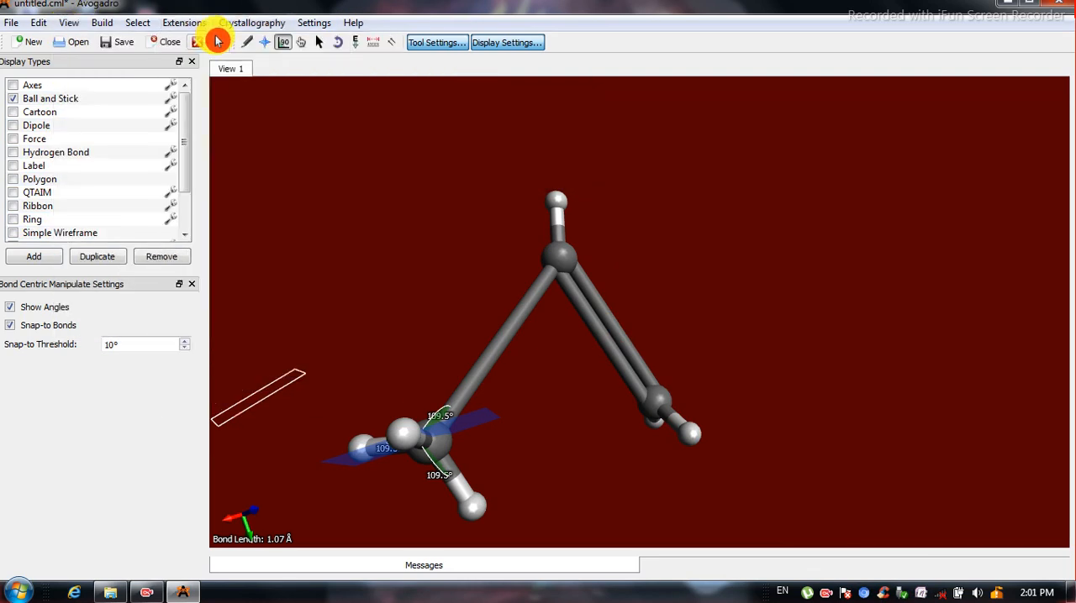
click(187, 23)
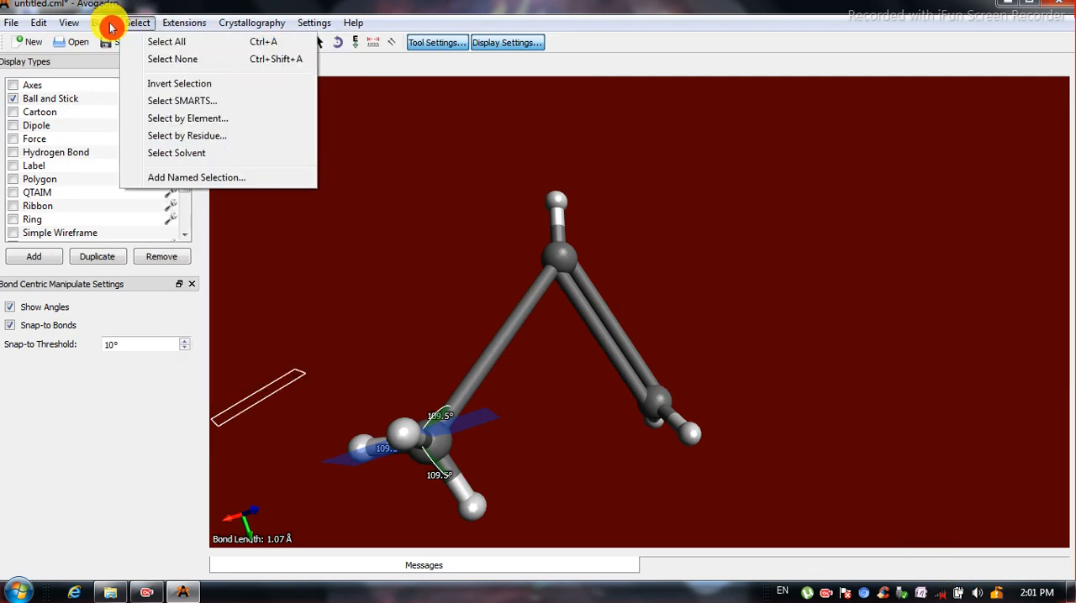
mouse_move(109, 23)
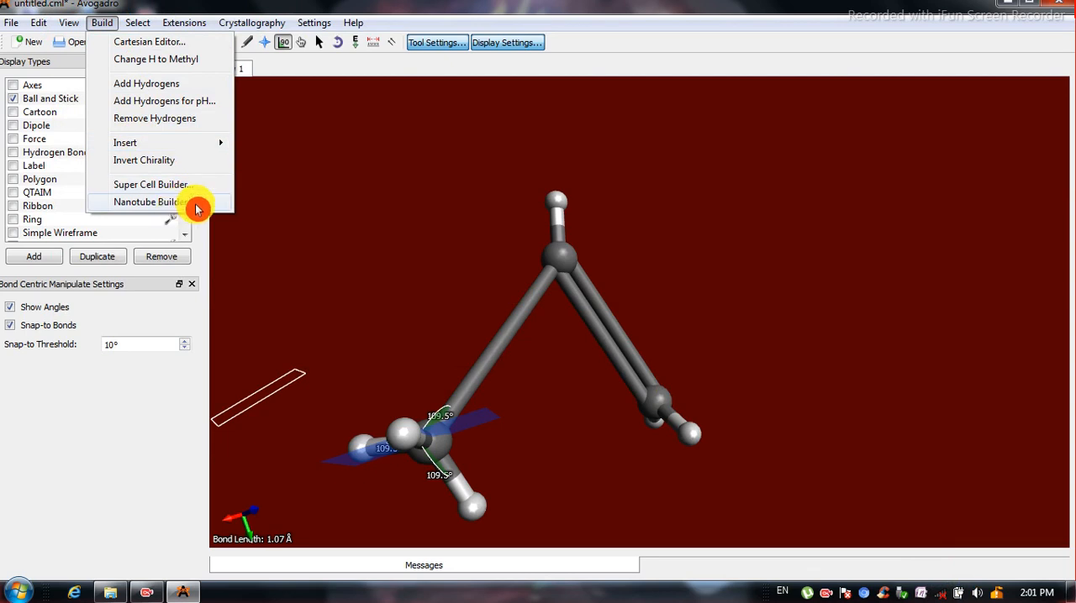
mouse_move(184, 23)
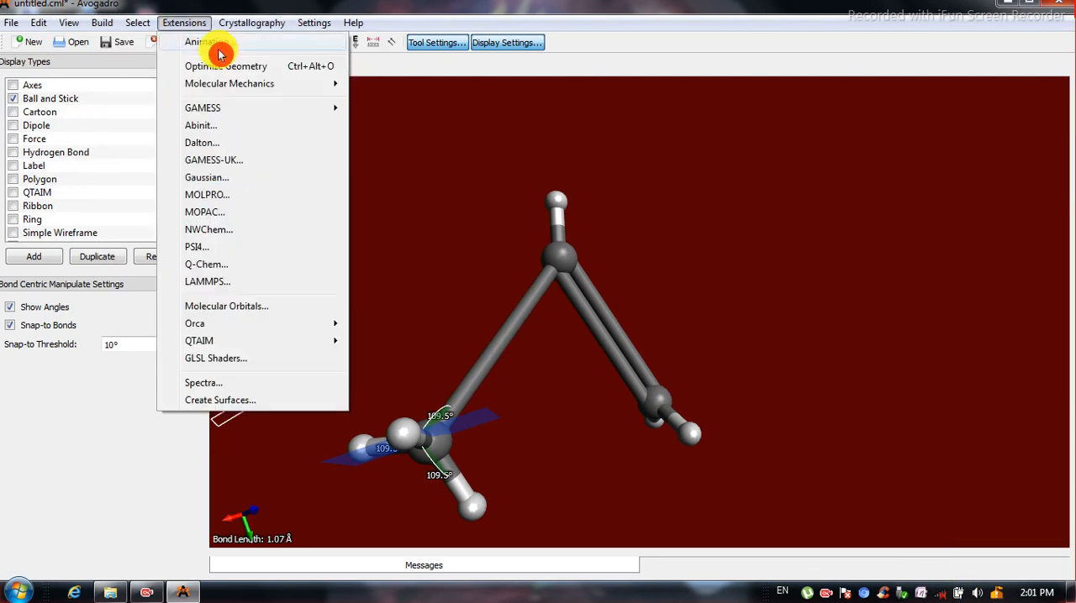